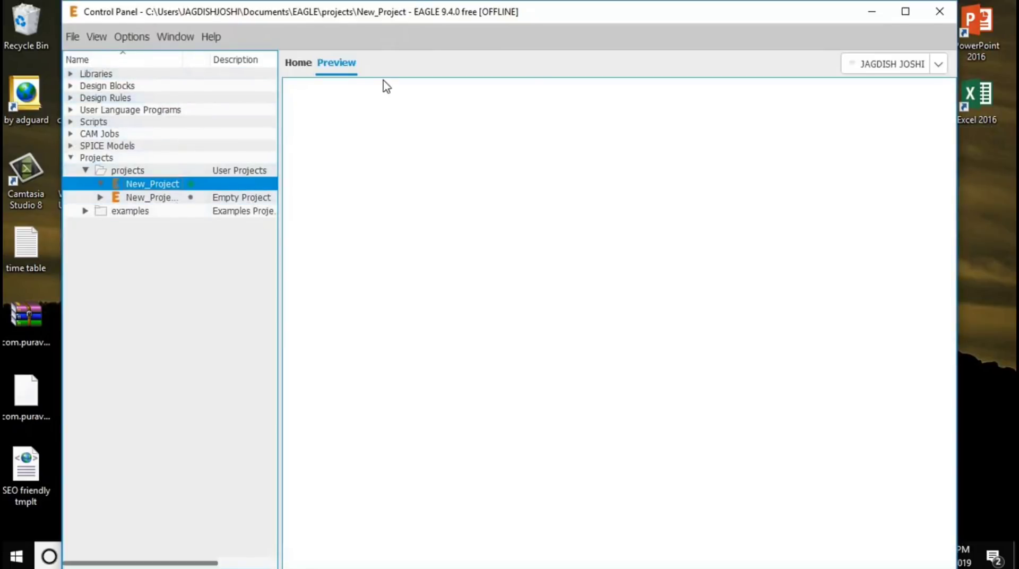
- Maximize the control panel window and create a new empty project
{"action": "left_click", "coordinate": [905, 12]}
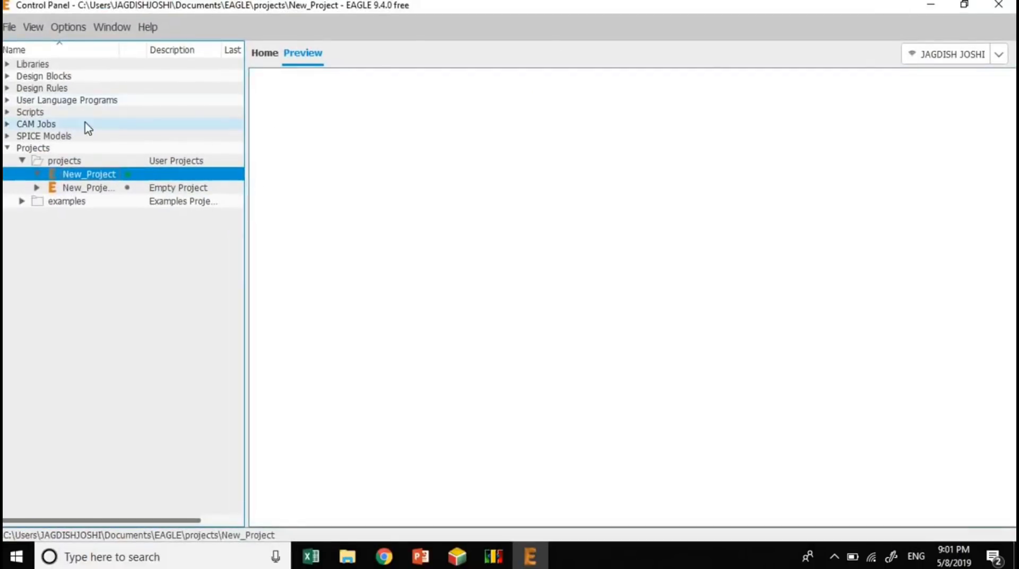
{"action": "left_click", "coordinate": [11, 27]}
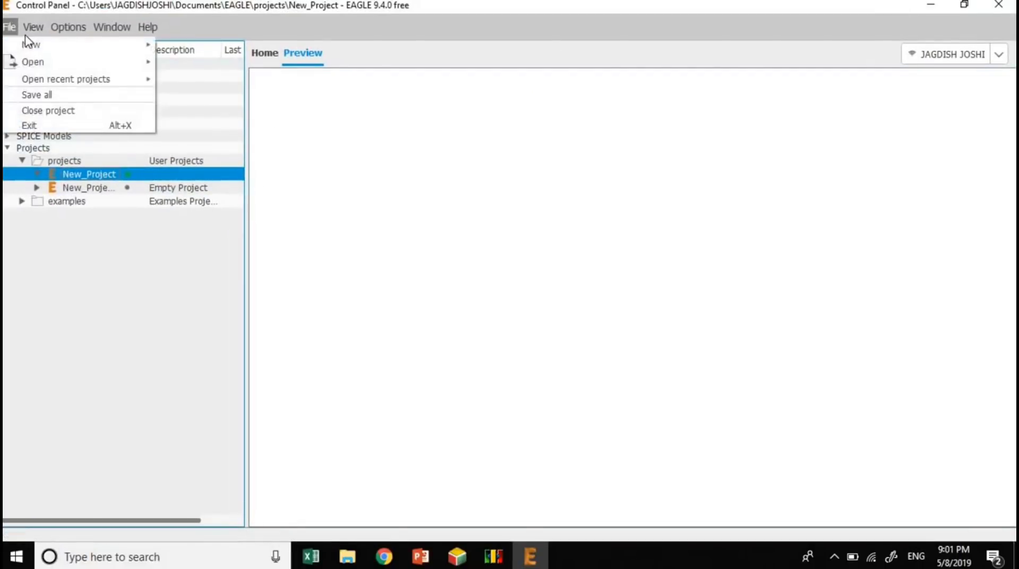
{"action": "mouse_move", "coordinate": [145, 45]}
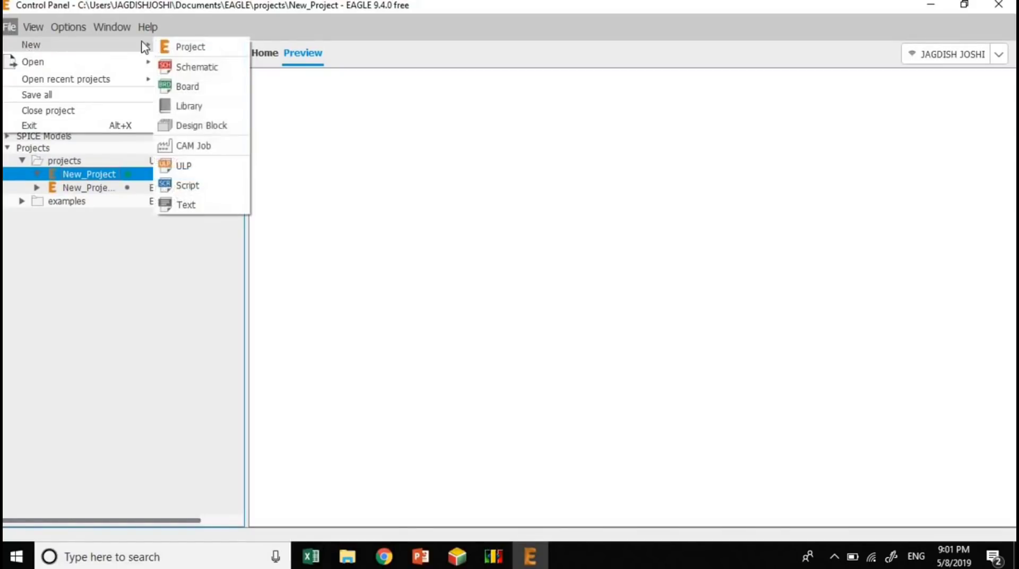
{"action": "left_click", "coordinate": [181, 47]}
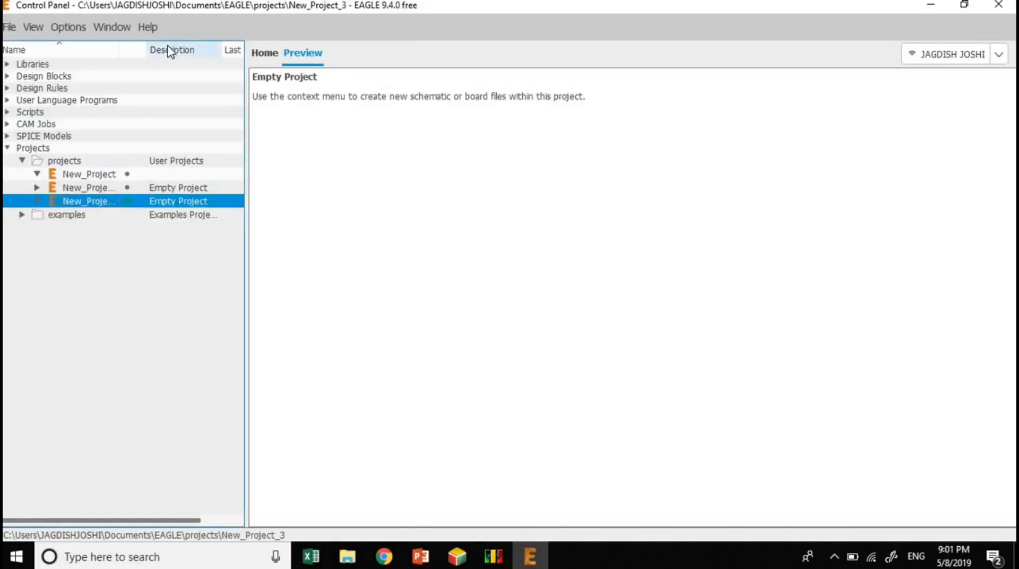
- Try to open the newly created empty project from the user projects folder
{"action": "double_click", "coordinate": [88, 200]}
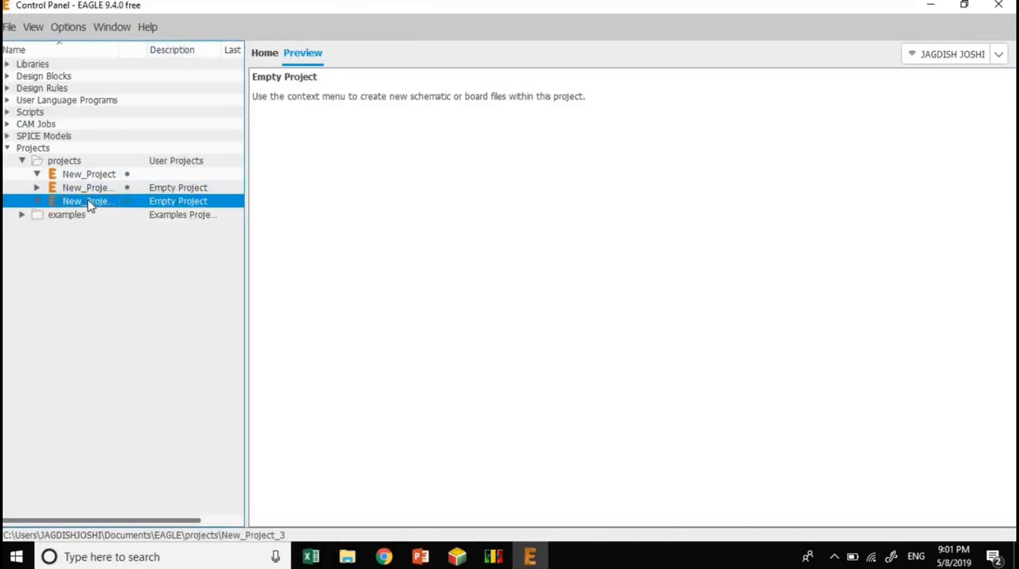
{"action": "double_click", "coordinate": [106, 204]}
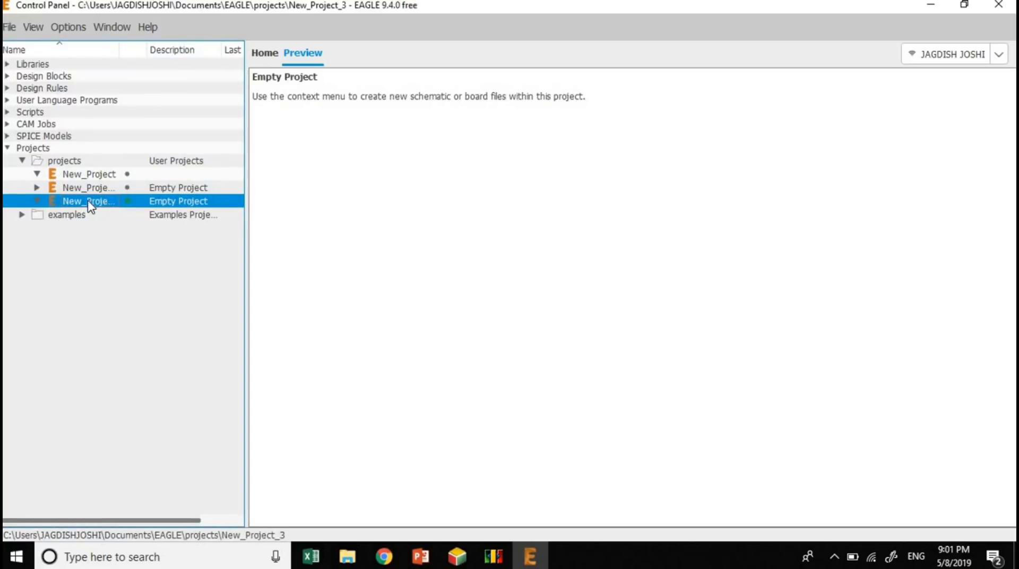
{"action": "right_click", "coordinate": [87, 202]}
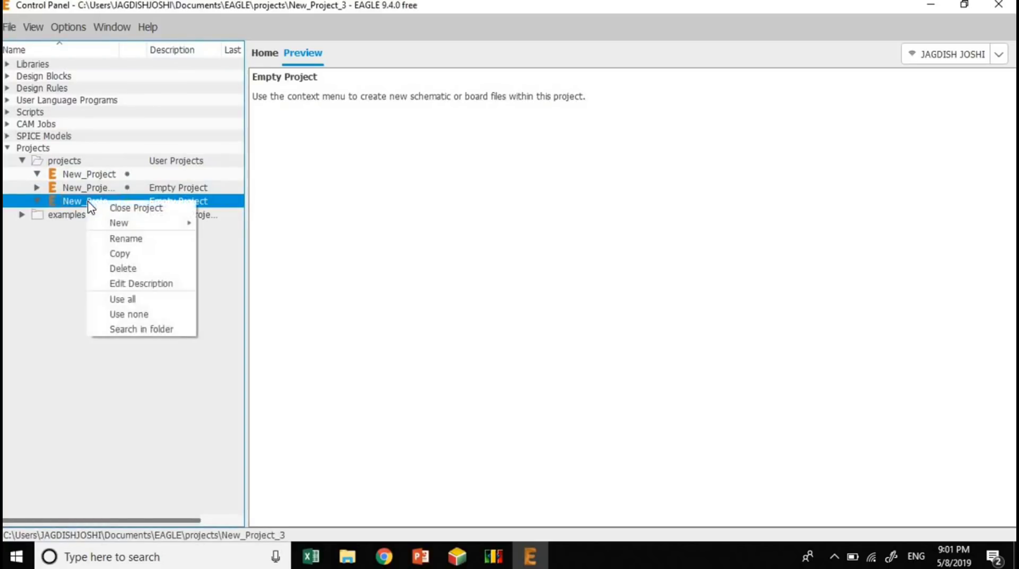
{"action": "double_click", "coordinate": [75, 202]}
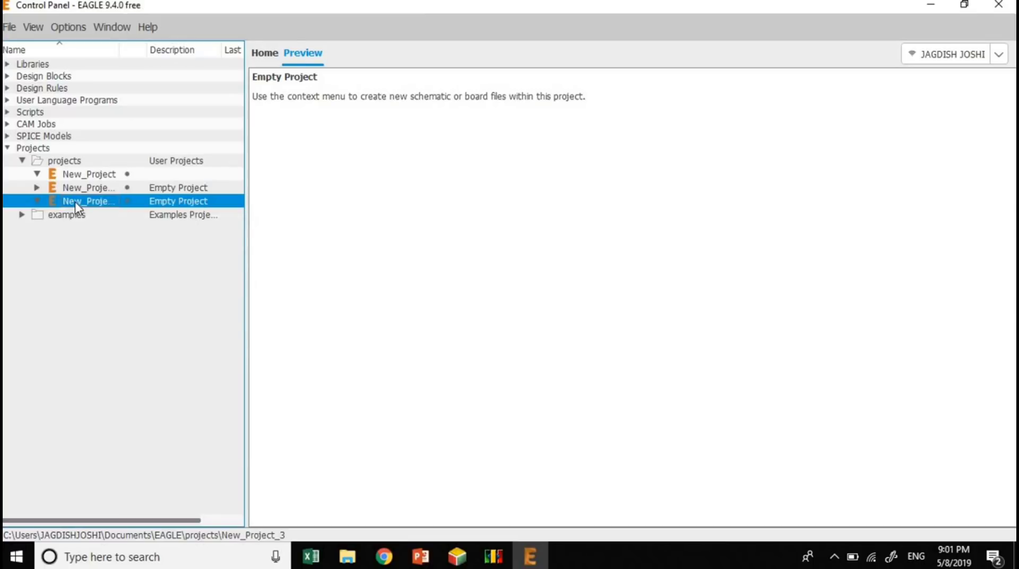
- Create a new schematic file
{"action": "left_click", "coordinate": [9, 27]}
{"action": "mouse_move", "coordinate": [75, 45]}
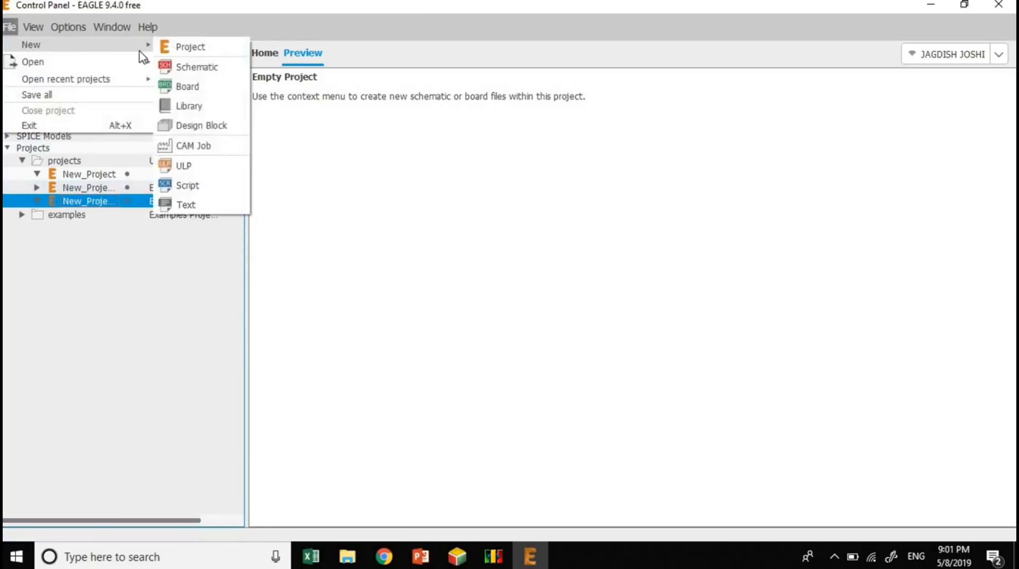
{"action": "left_click", "coordinate": [179, 68]}
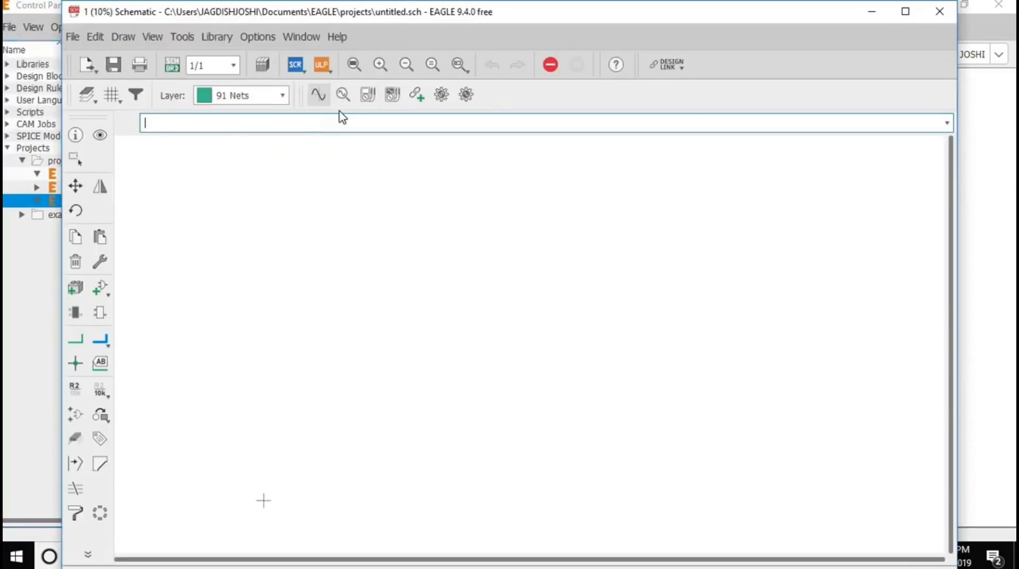
- Create a board from the untitled schematic, then close the board window and maximize the schematic editor
{"action": "left_click", "coordinate": [299, 65]}
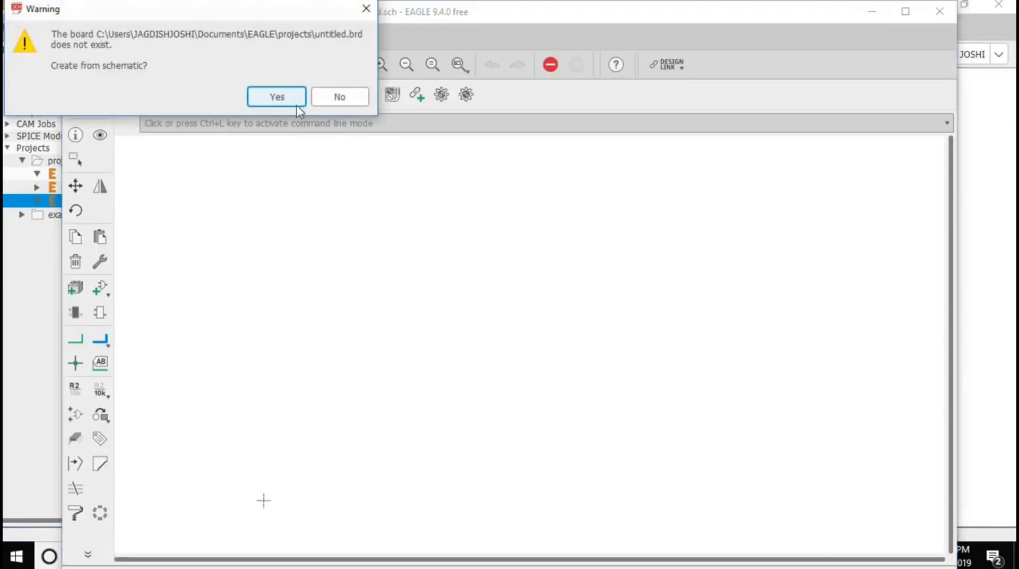
{"action": "left_click", "coordinate": [277, 99]}
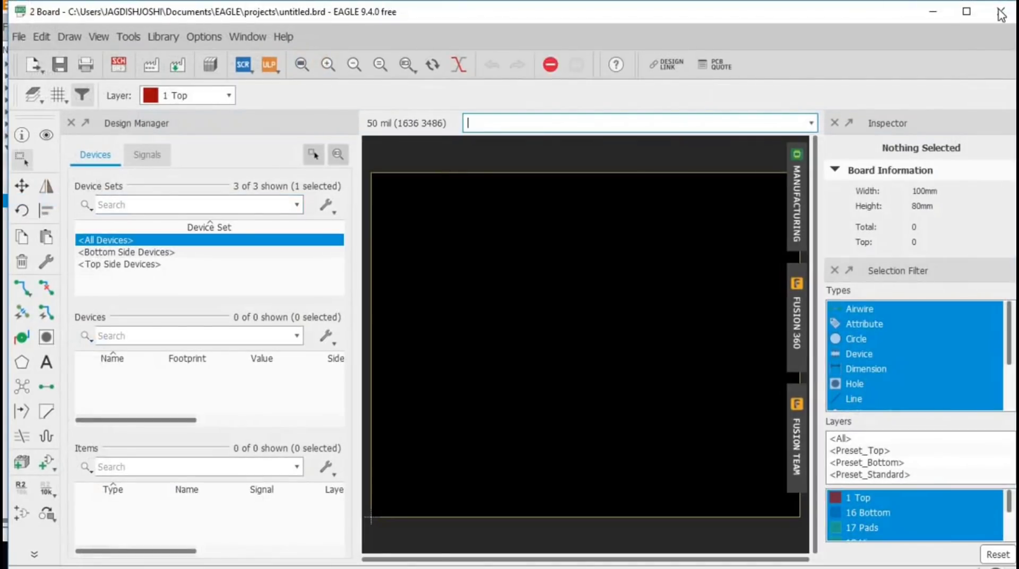
{"action": "left_click", "coordinate": [1000, 11]}
{"action": "left_click", "coordinate": [908, 89]}
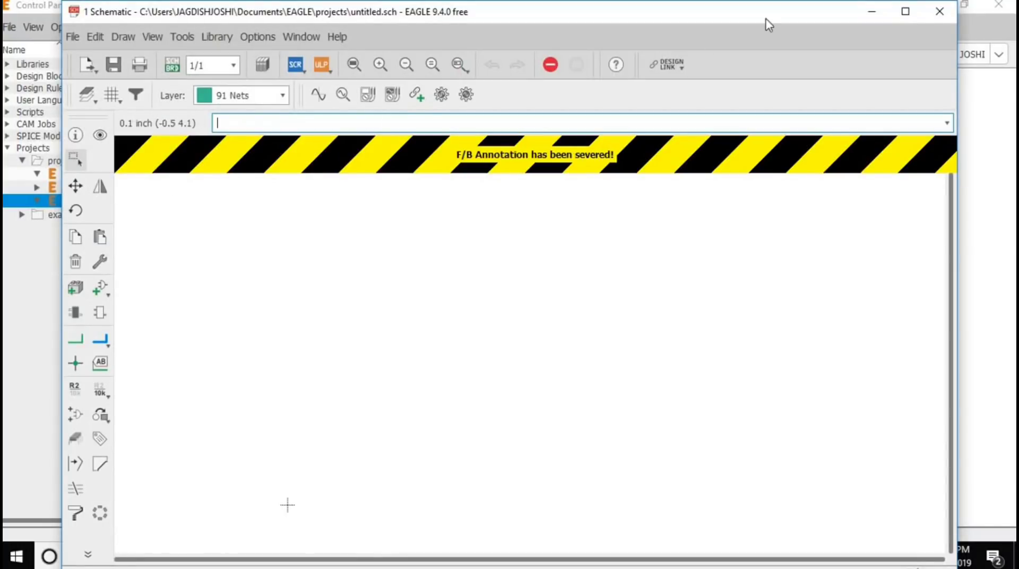
{"action": "left_click", "coordinate": [903, 11]}
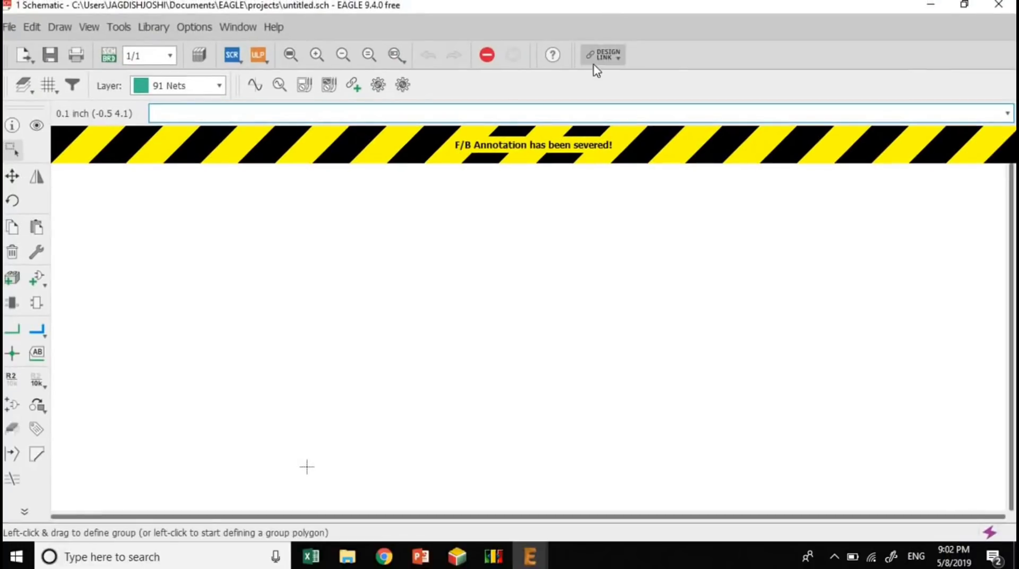
{"action": "left_click", "coordinate": [319, 206]}
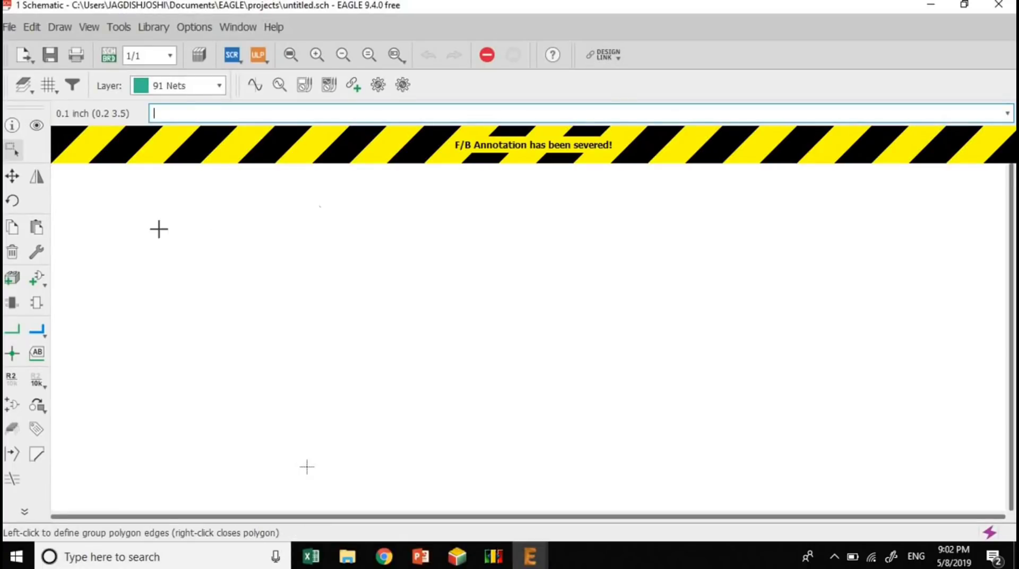
{"action": "left_click", "coordinate": [251, 196]}
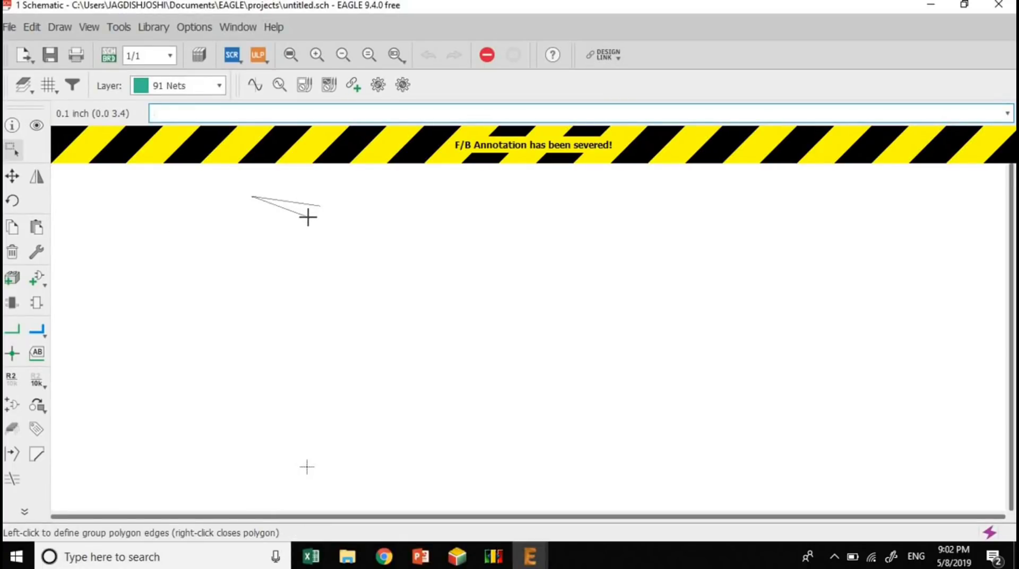
{"action": "right_click", "coordinate": [308, 216]}
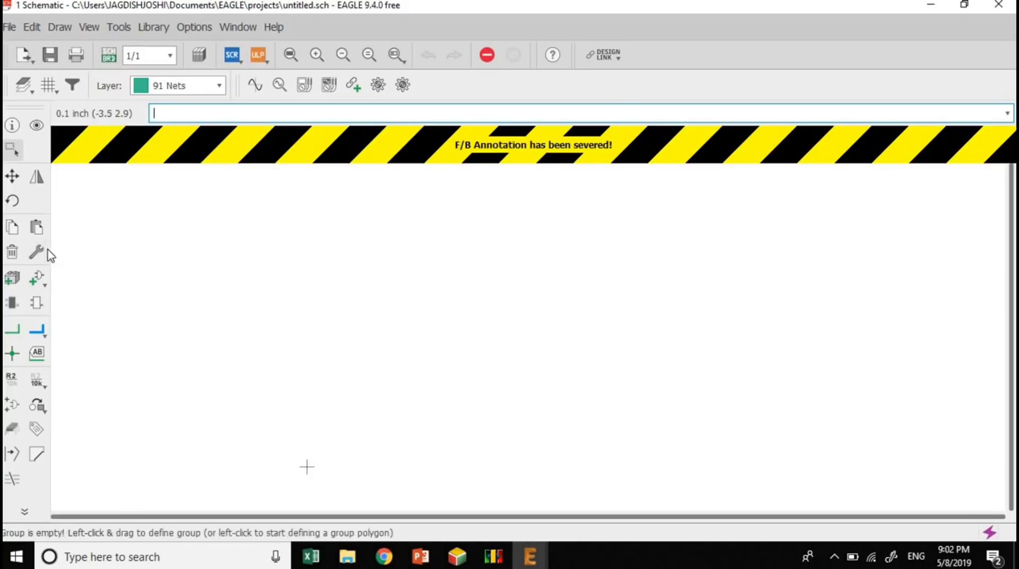
- Bring up the Library Manager while adding a part, search the available libraries for relay, and close the manager
{"action": "left_click", "coordinate": [38, 280]}
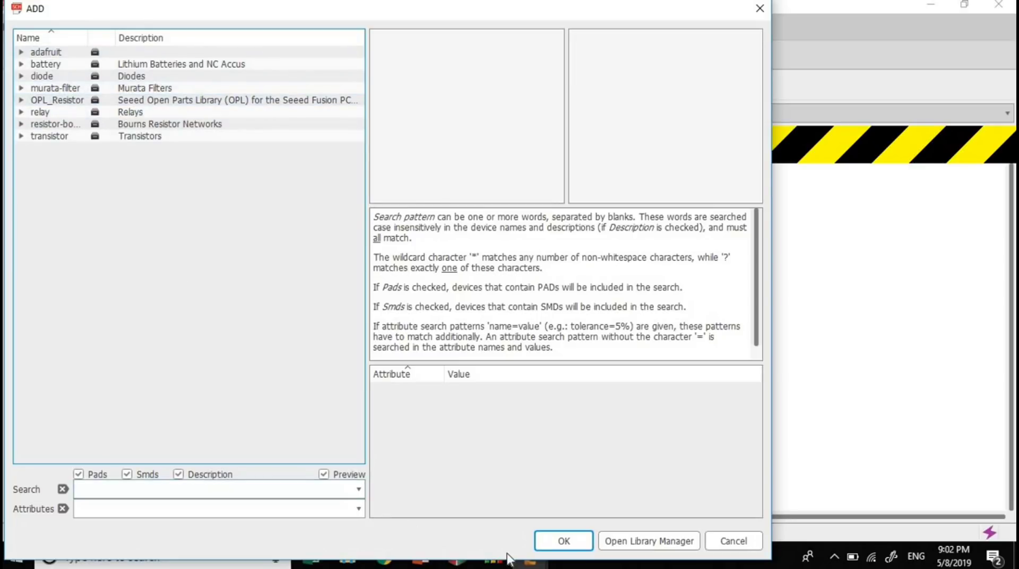
{"action": "left_click", "coordinate": [651, 541]}
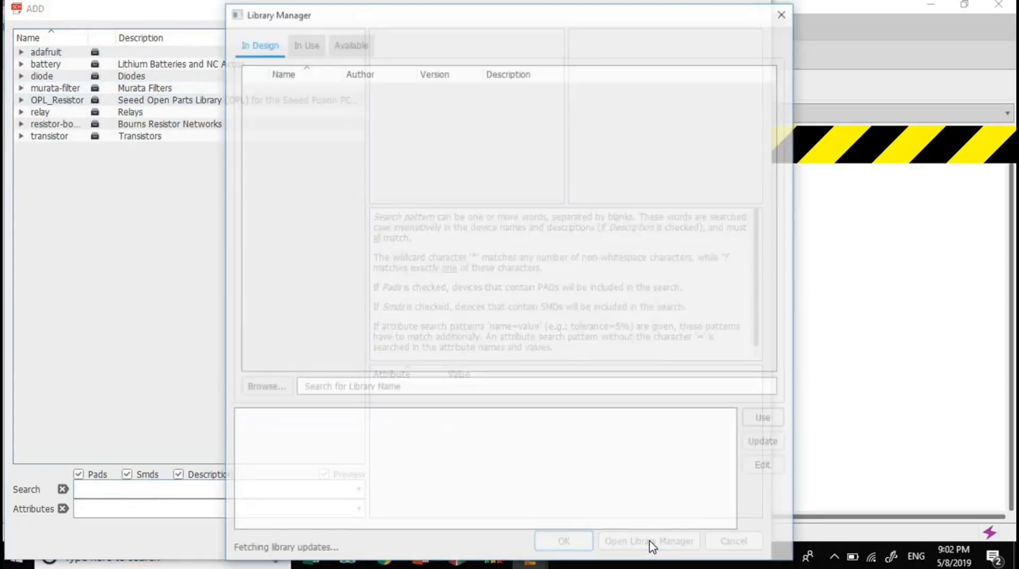
{"action": "left_click", "coordinate": [356, 49]}
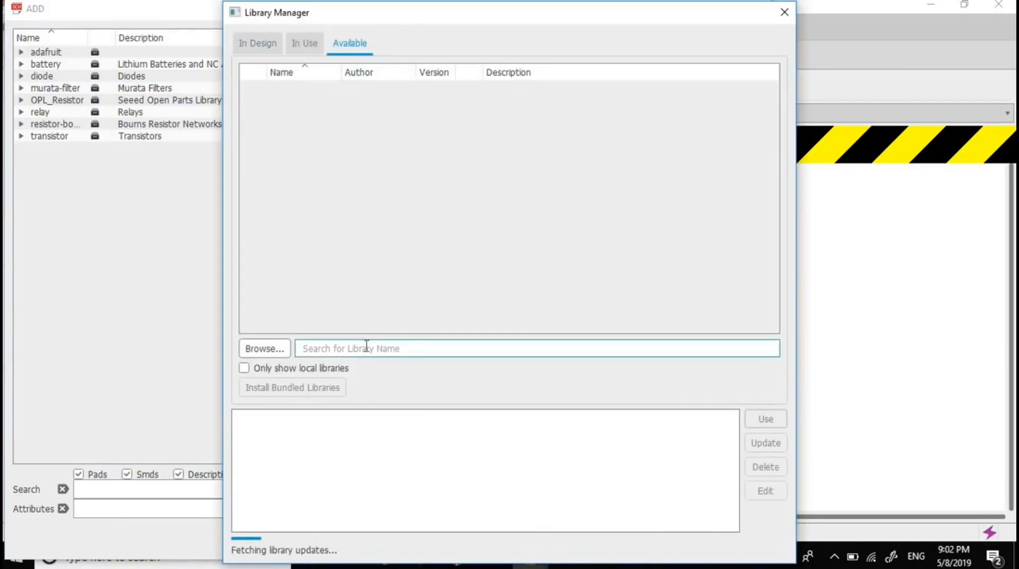
{"action": "type", "text": "relay"}
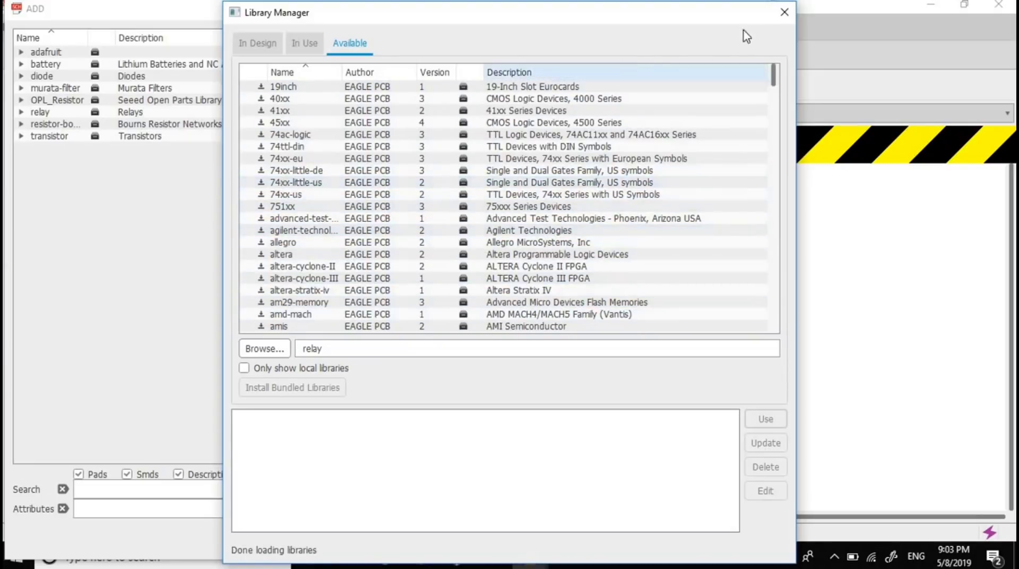
{"action": "left_click", "coordinate": [784, 12]}
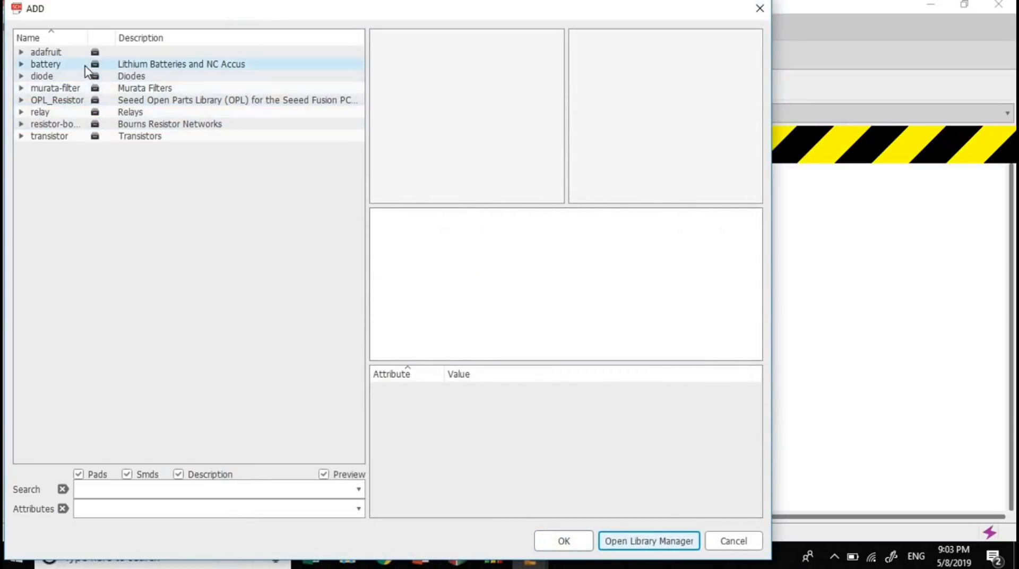
- Add the LM555D version of the *555 timer from the adafruit library and place it on the schematic
{"action": "double_click", "coordinate": [47, 52]}
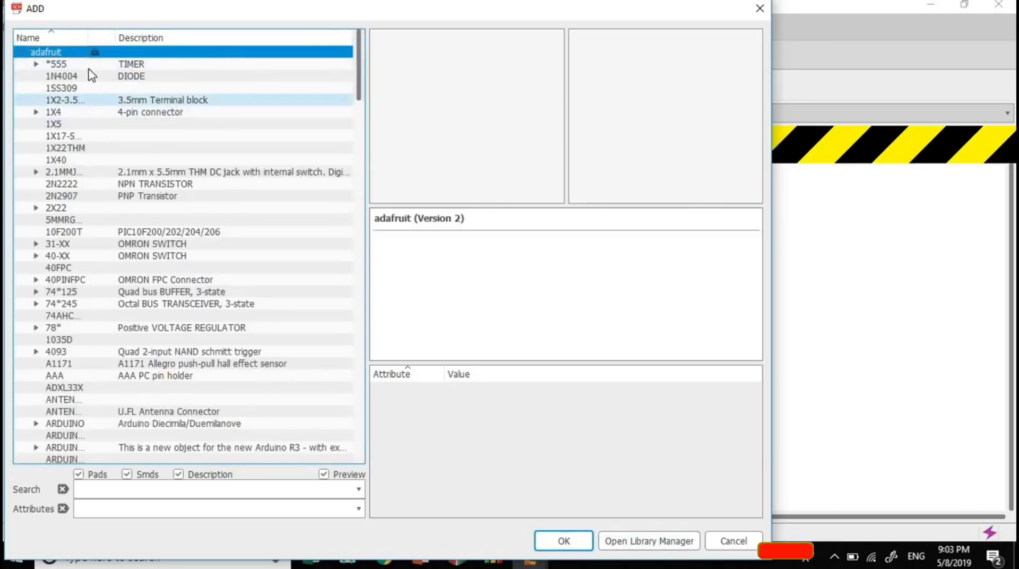
{"action": "left_click", "coordinate": [84, 64]}
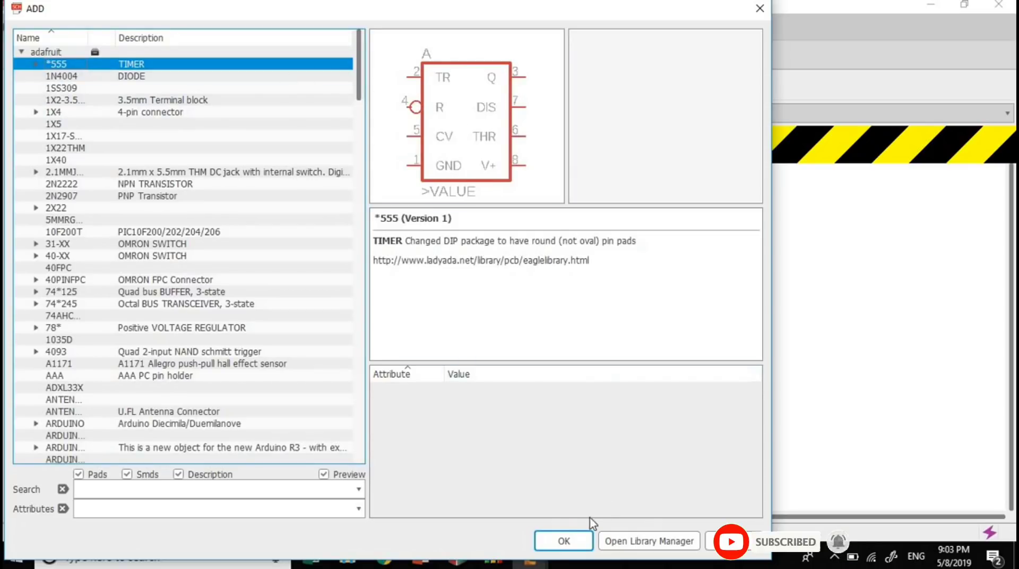
{"action": "left_click", "coordinate": [569, 541]}
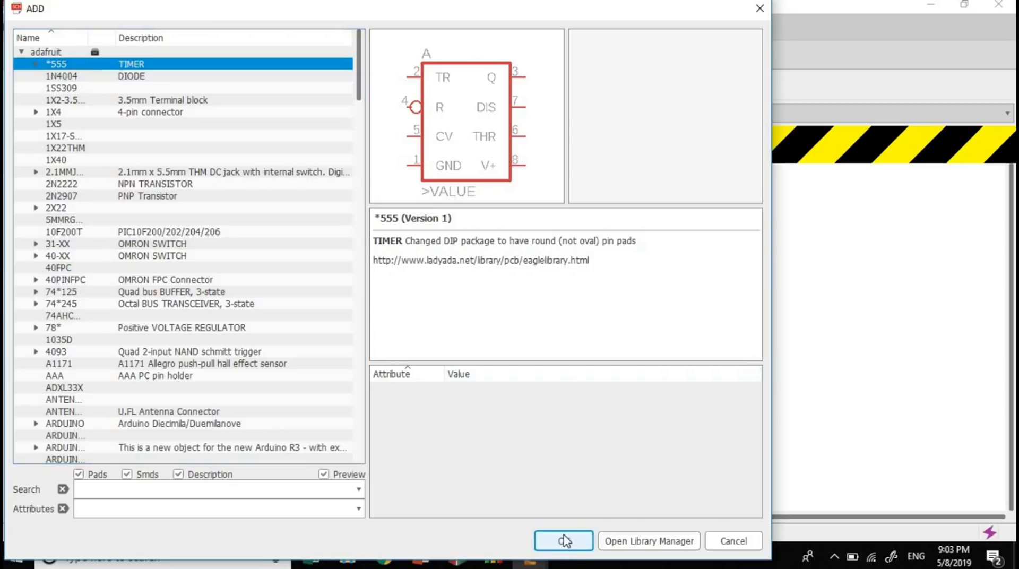
{"action": "left_click", "coordinate": [564, 541]}
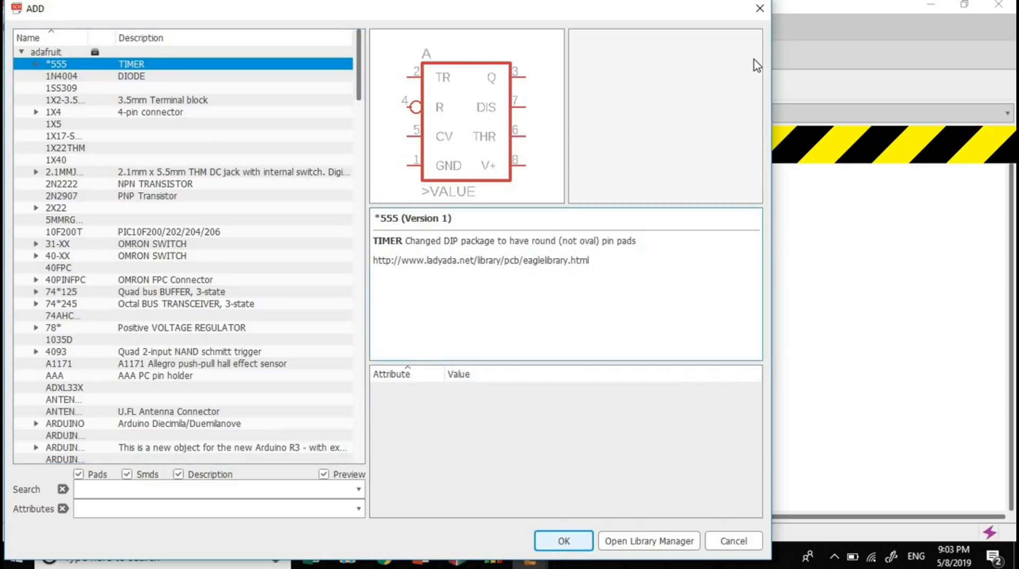
{"action": "left_click", "coordinate": [760, 8]}
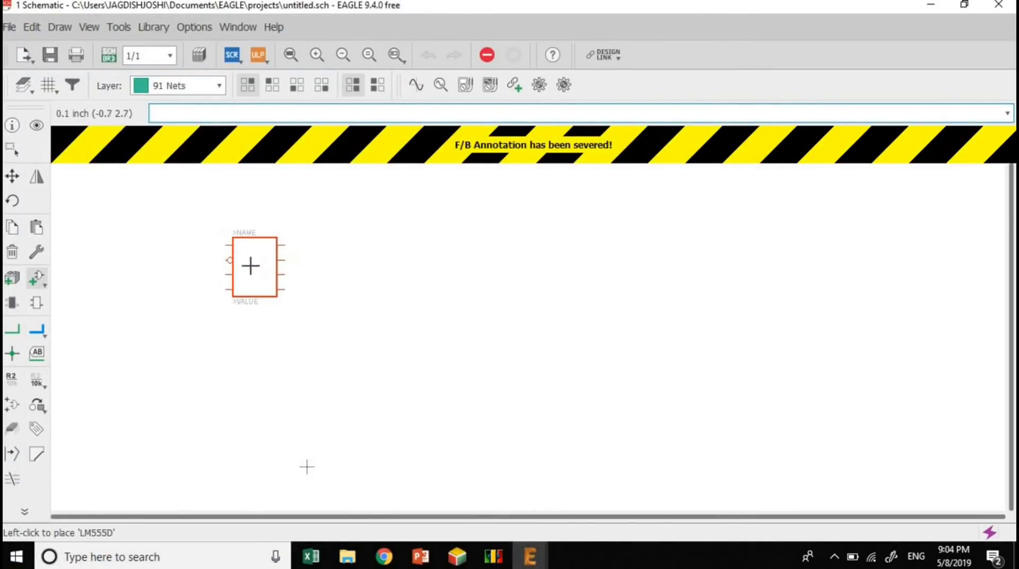
{"action": "left_click", "coordinate": [250, 266]}
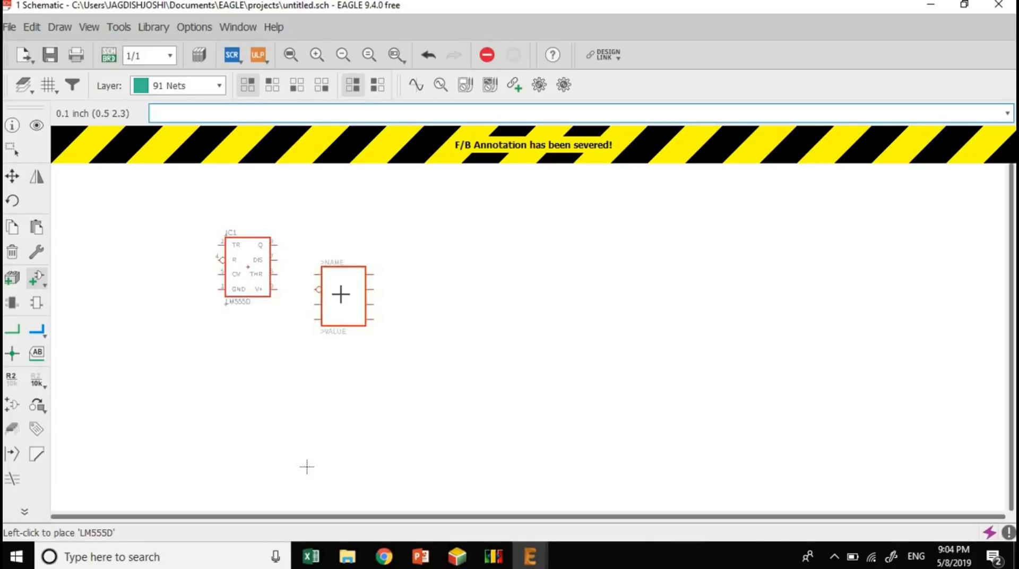
- Place a second LM555D timer, rotated 180 degrees, just to the right of and slightly below the first one
{"action": "right_click", "coordinate": [341, 294]}
{"action": "right_click", "coordinate": [340, 294]}
{"action": "left_click", "coordinate": [341, 294]}
{"action": "right_click", "coordinate": [345, 295]}
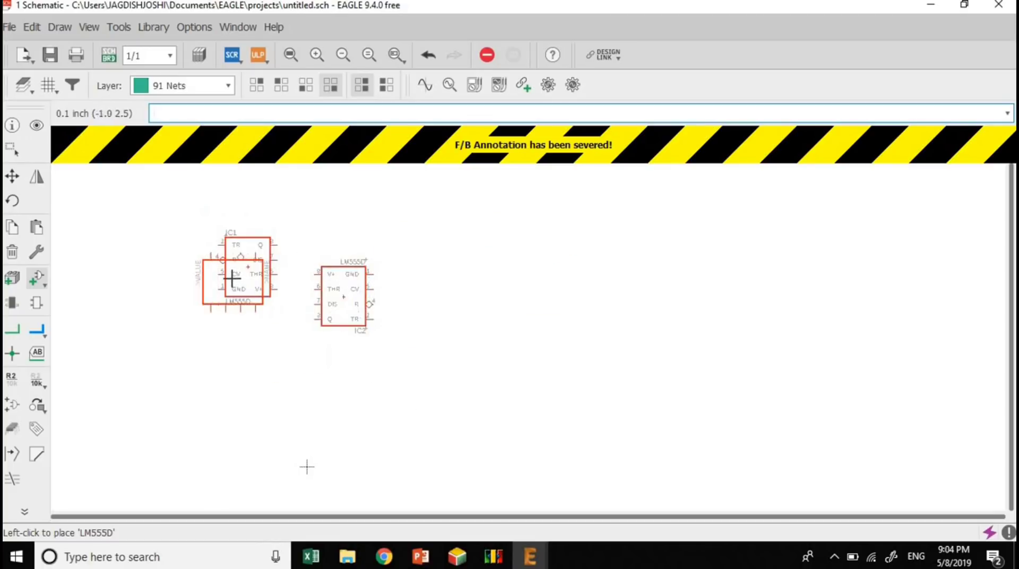
- Add two BC547 NPN transistors from the transistor library, one below the first timer and one to the right of the second timer
{"action": "left_click", "coordinate": [36, 277]}
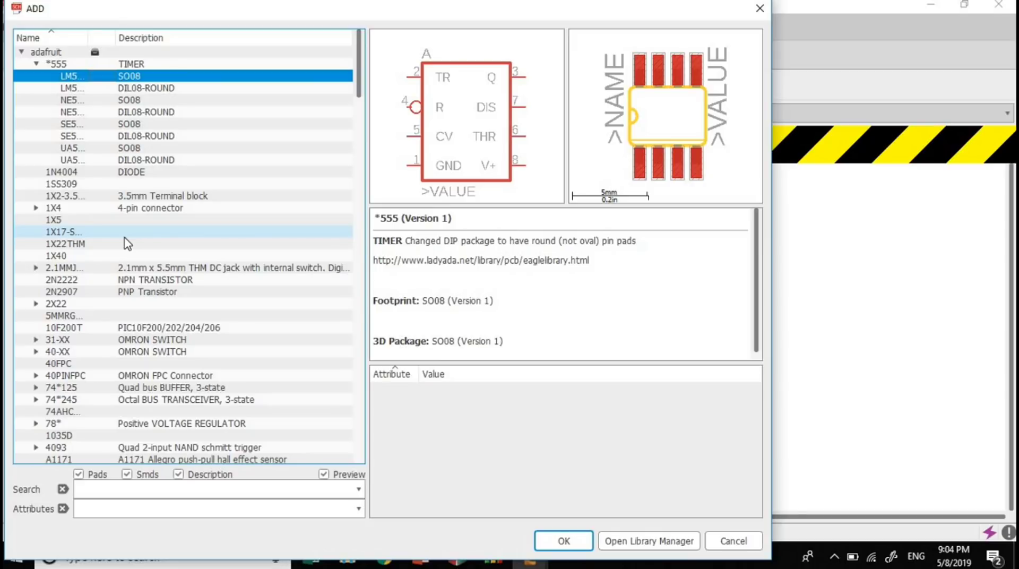
{"action": "left_click", "coordinate": [22, 53]}
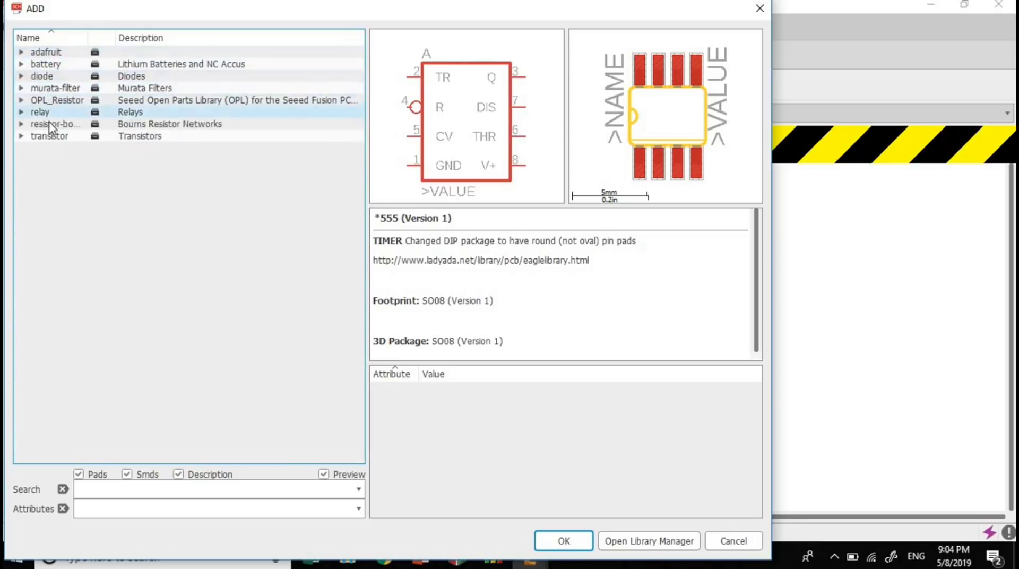
{"action": "left_click", "coordinate": [51, 137]}
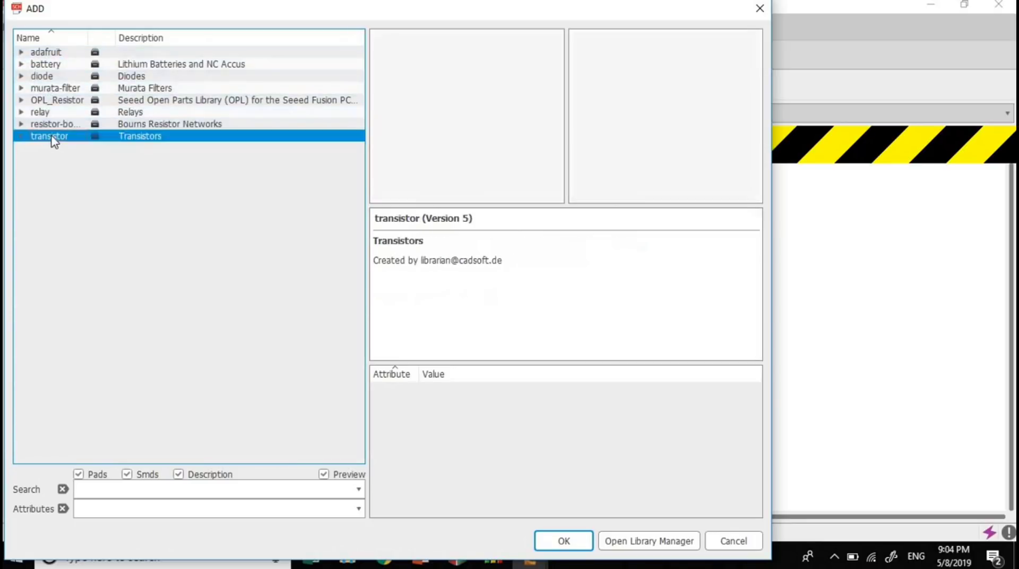
{"action": "left_click", "coordinate": [21, 137]}
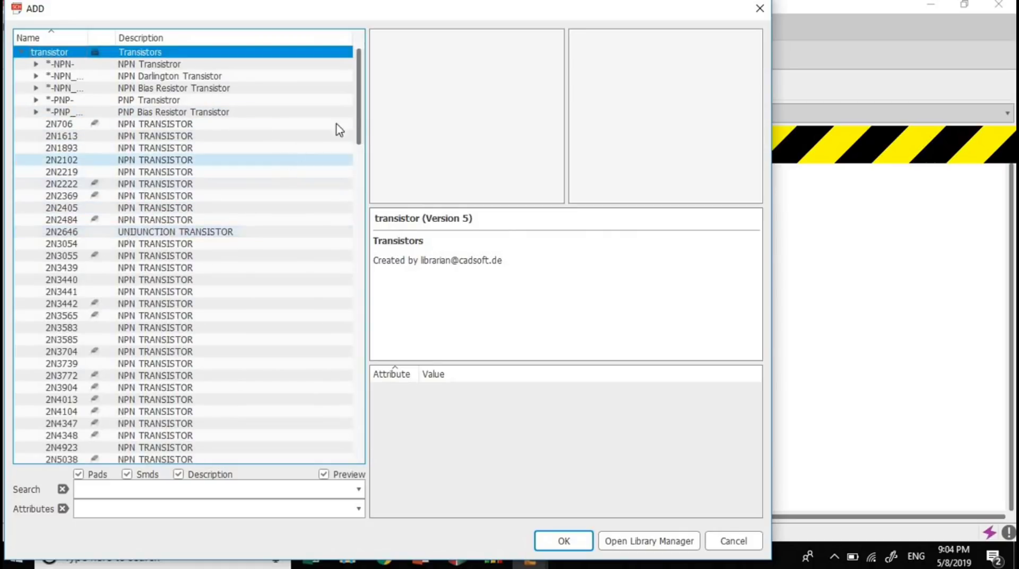
{"action": "left_click_drag", "start_coordinate": [360, 117], "coordinate": [367, 224]}
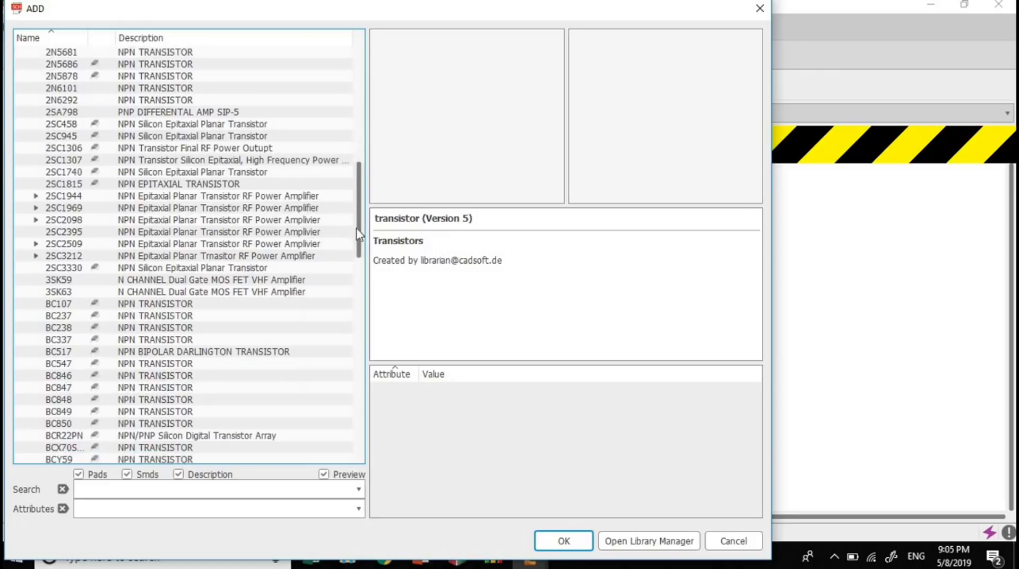
{"action": "left_click", "coordinate": [61, 351]}
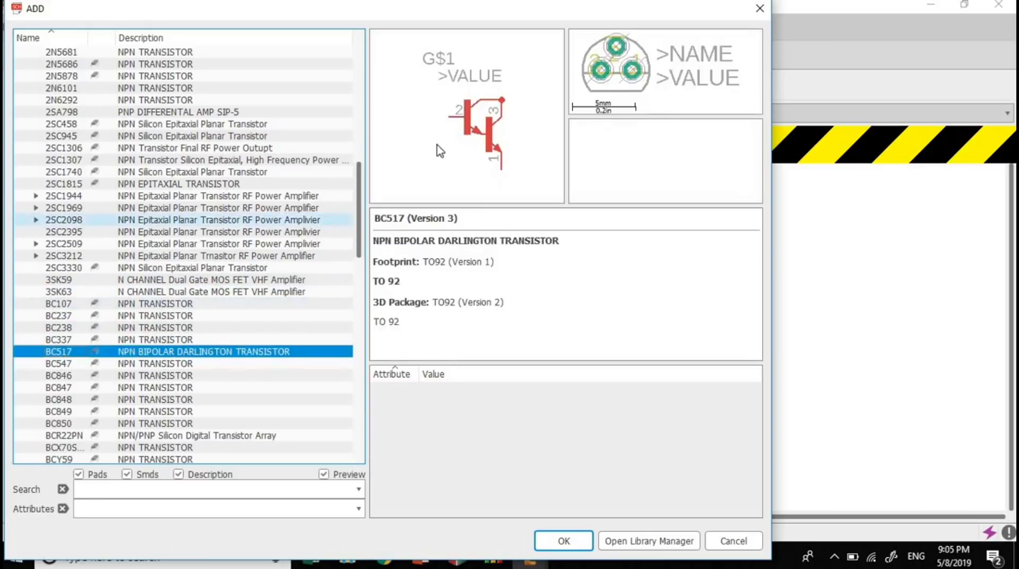
{"action": "left_click", "coordinate": [58, 364]}
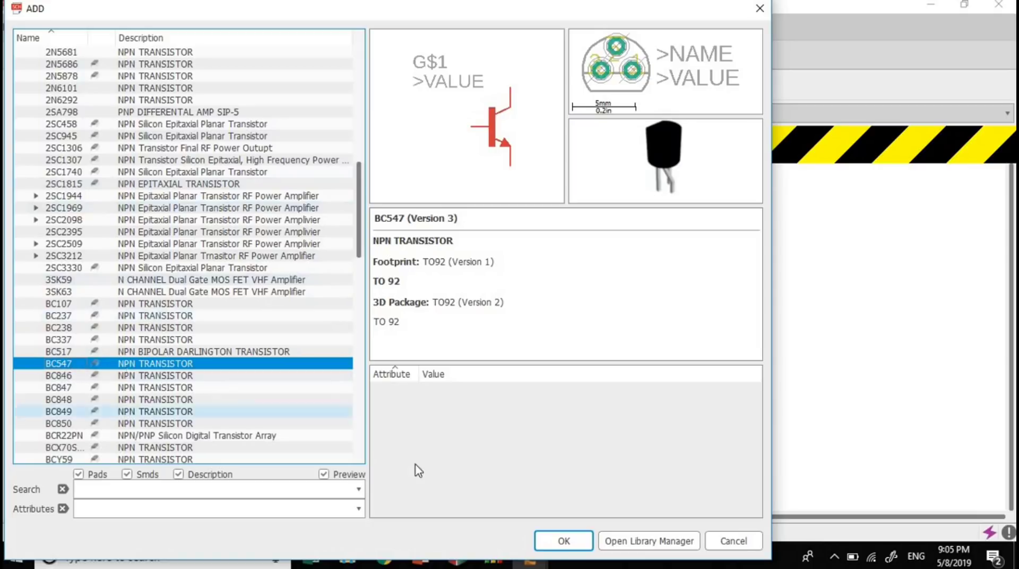
{"action": "left_click", "coordinate": [555, 542]}
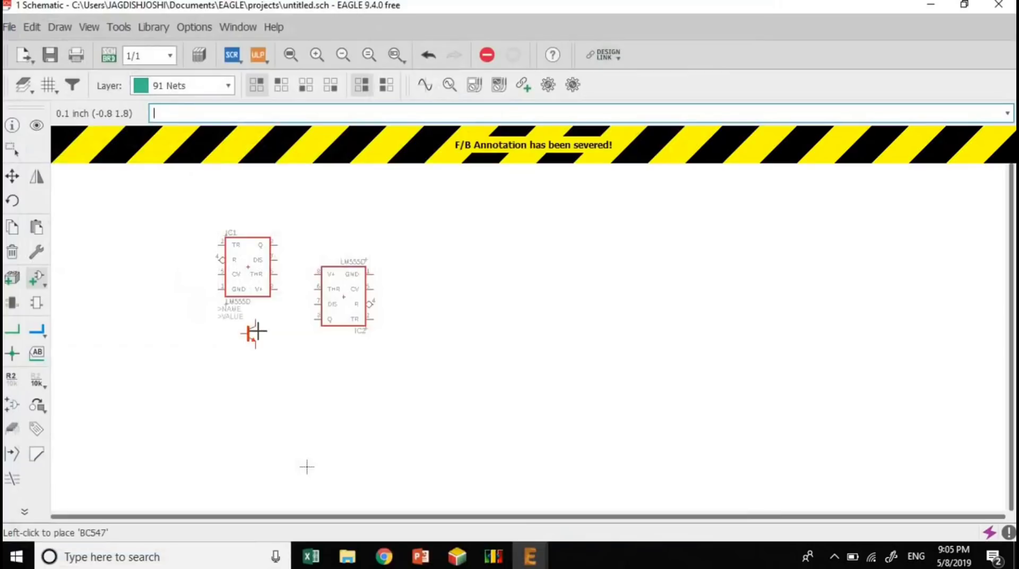
{"action": "left_click", "coordinate": [249, 302]}
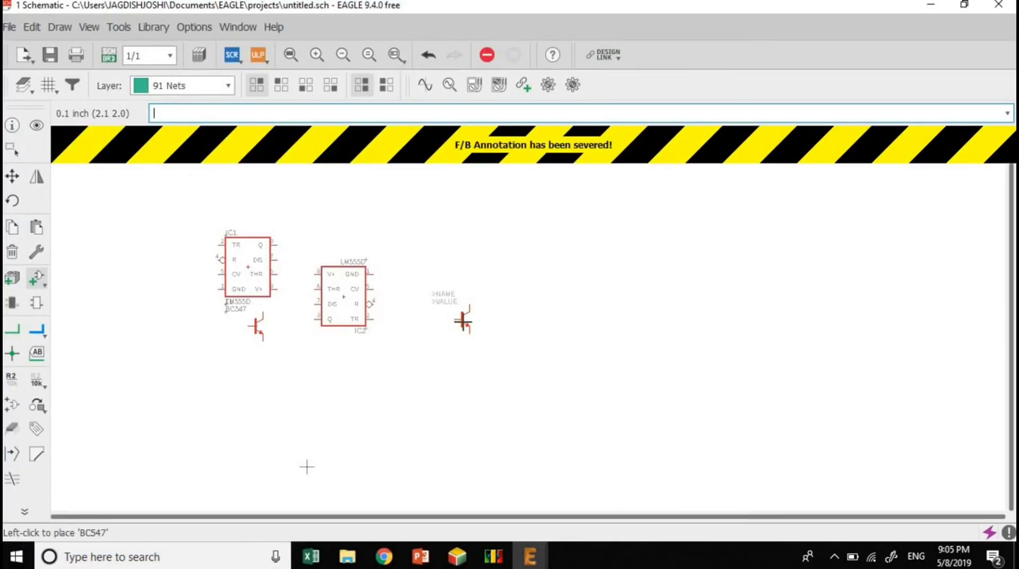
{"action": "left_click", "coordinate": [462, 321]}
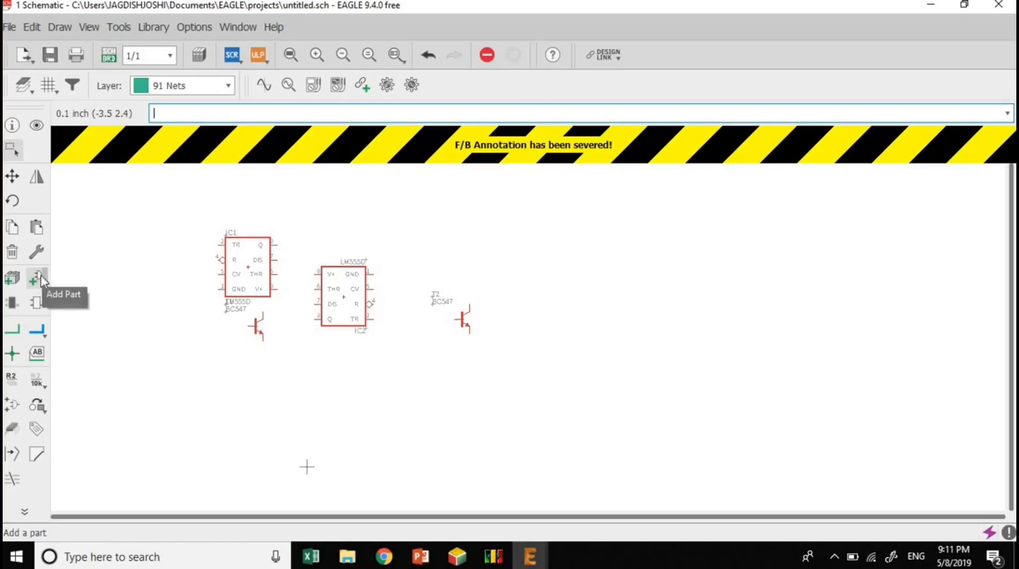
- Add the R-EU_ resistor with the V526-0 footprint from the resistor library and place it vertically at the first timer's Q pin
{"action": "left_click", "coordinate": [42, 278]}
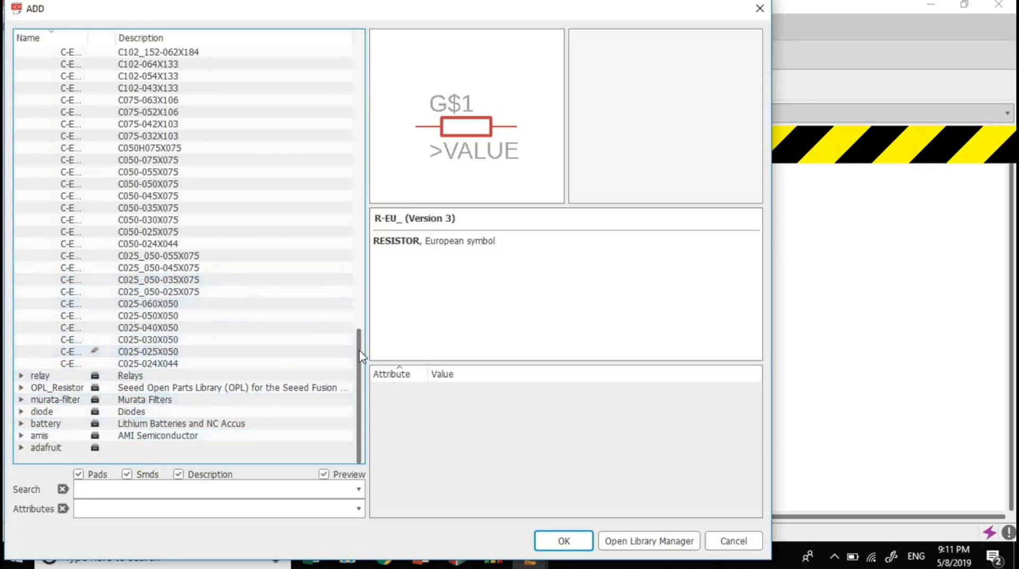
{"action": "left_click_drag", "start_coordinate": [358, 335], "coordinate": [377, 441]}
{"action": "scroll", "coordinate": [350, 364], "scroll_direction": "up", "scroll_amount": 20}
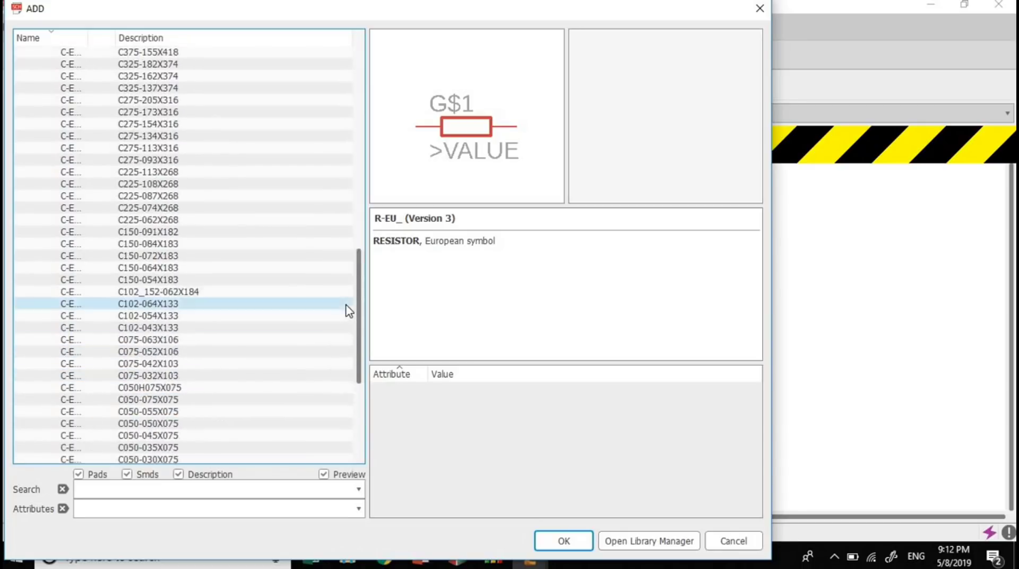
{"action": "scroll", "coordinate": [324, 138], "scroll_direction": "up", "scroll_amount": 7}
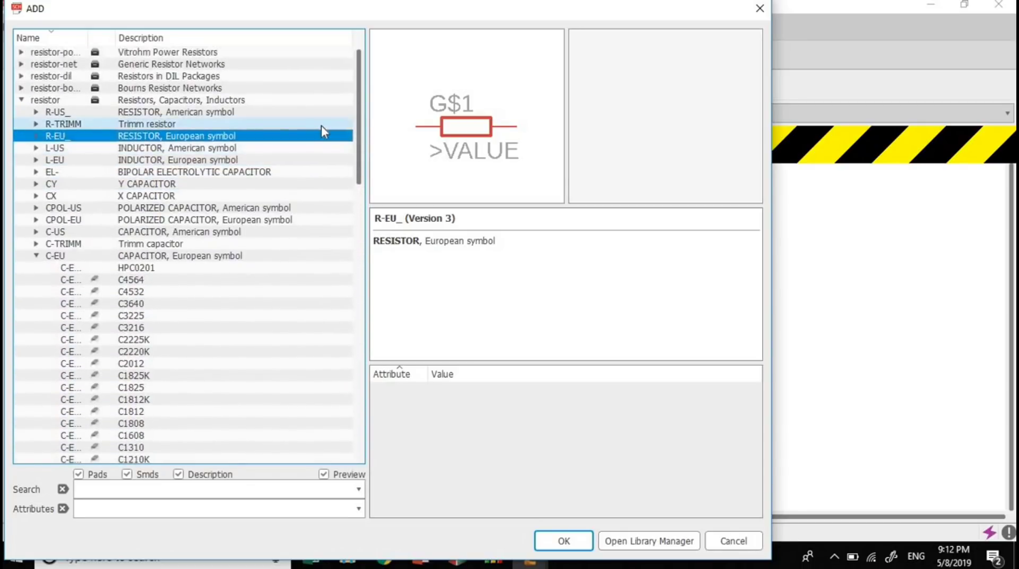
{"action": "left_click", "coordinate": [36, 139]}
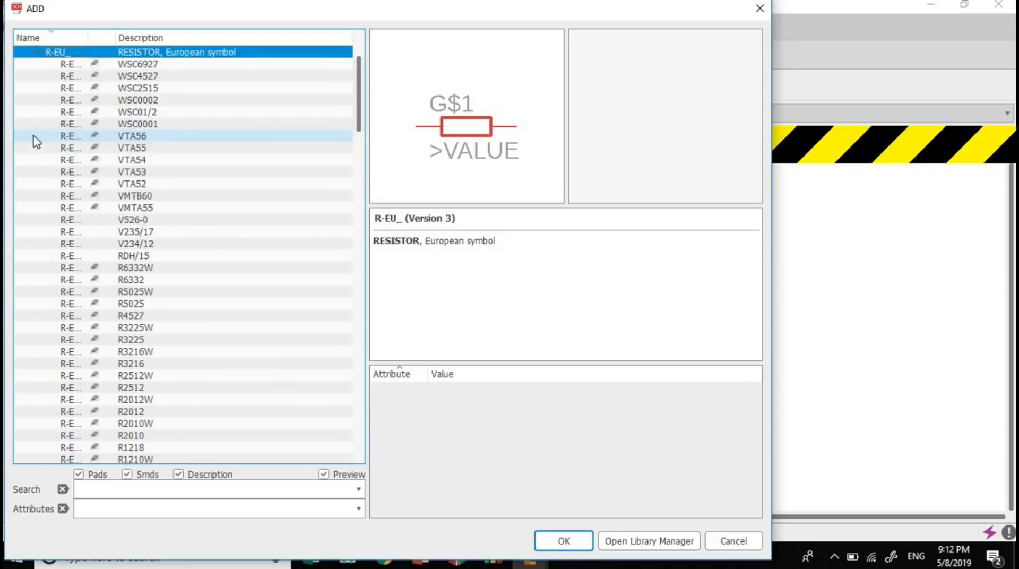
{"action": "left_click", "coordinate": [139, 340]}
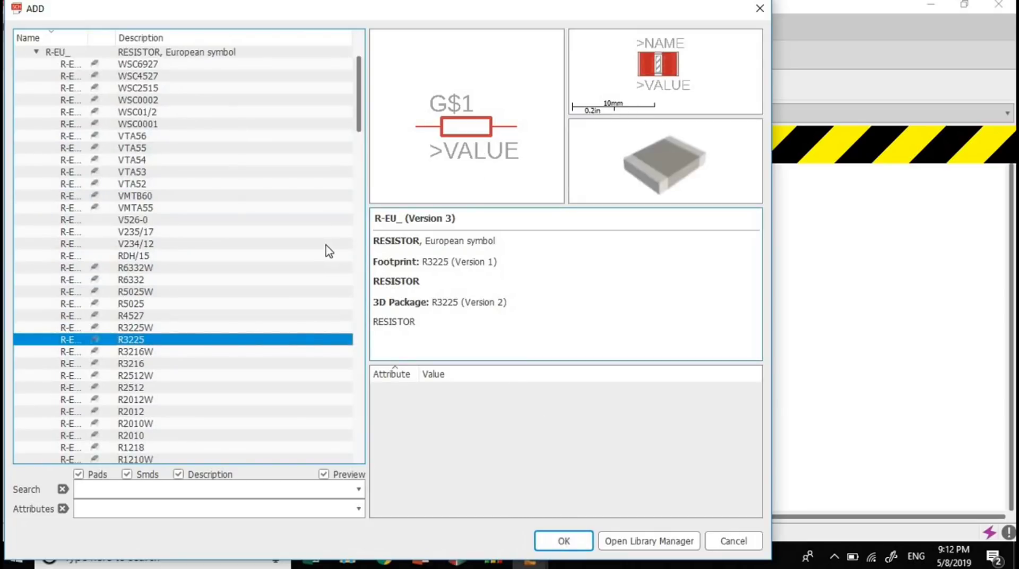
{"action": "left_click", "coordinate": [132, 221]}
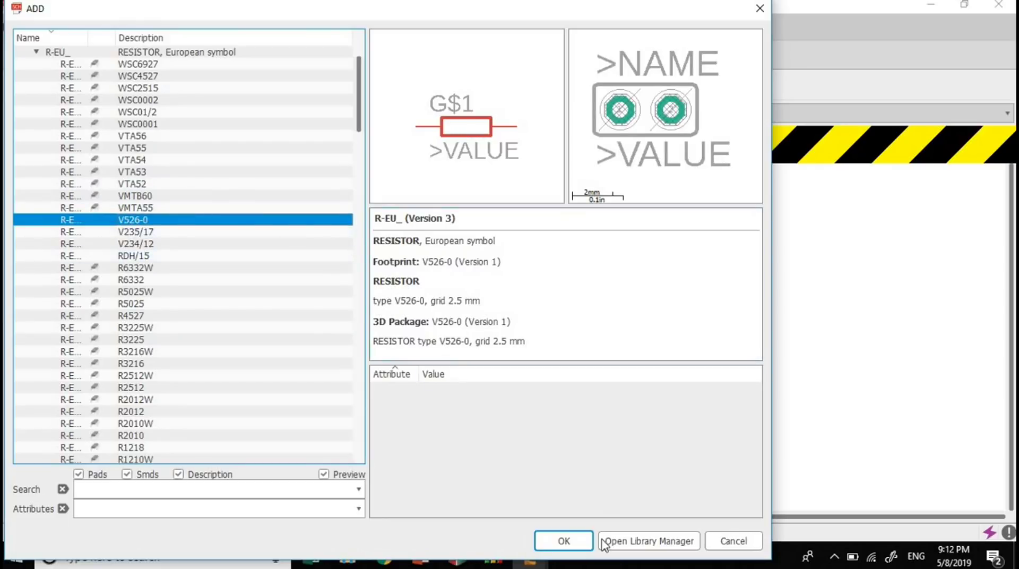
{"action": "left_click", "coordinate": [564, 540]}
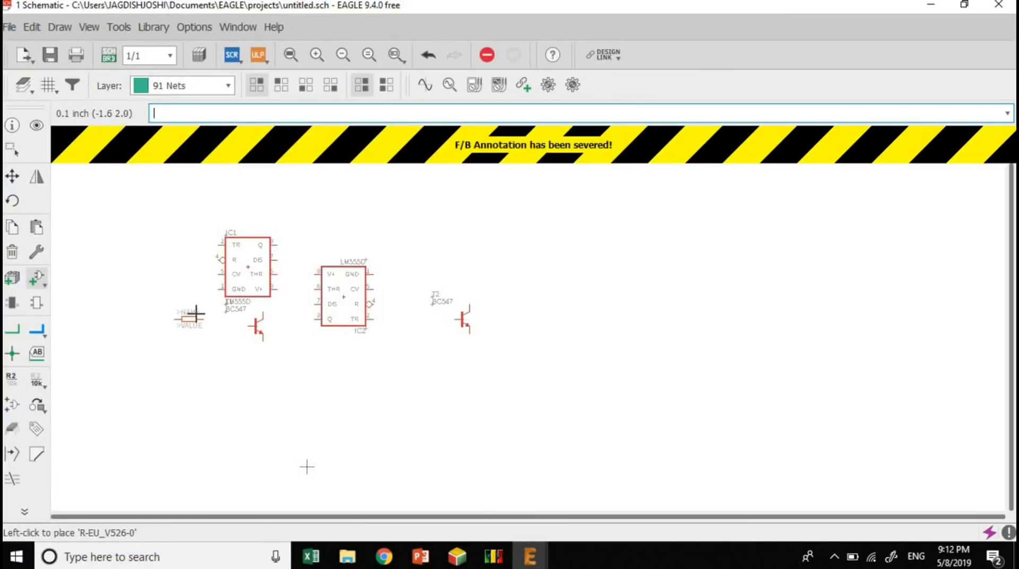
{"action": "right_click", "coordinate": [289, 237]}
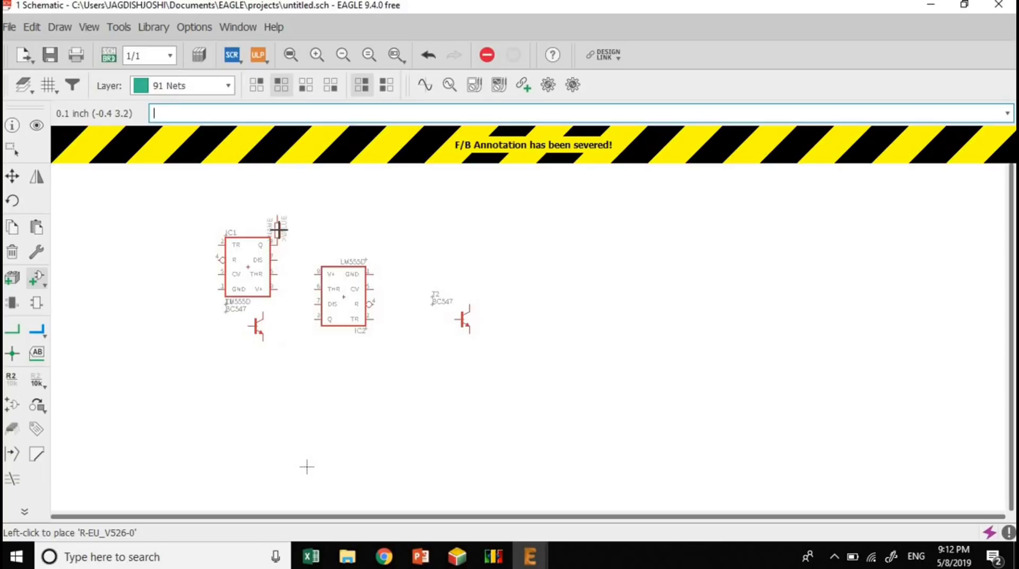
{"action": "left_click", "coordinate": [278, 230]}
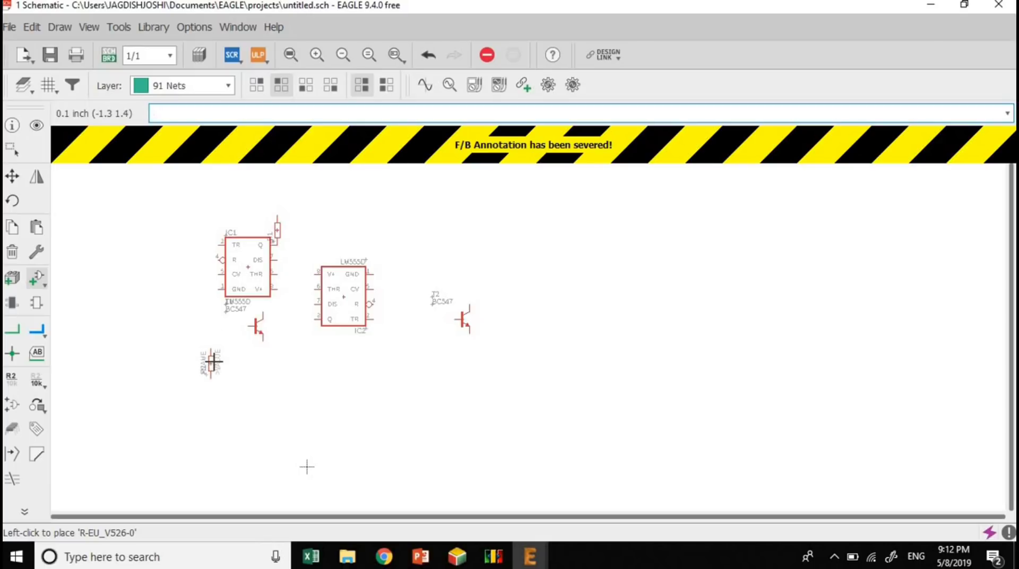
- Place three more V526-0 resistors: vertical ones below-left of the first transistor and right of the second, and a horizontal one left of the second
{"action": "left_click", "coordinate": [213, 362]}
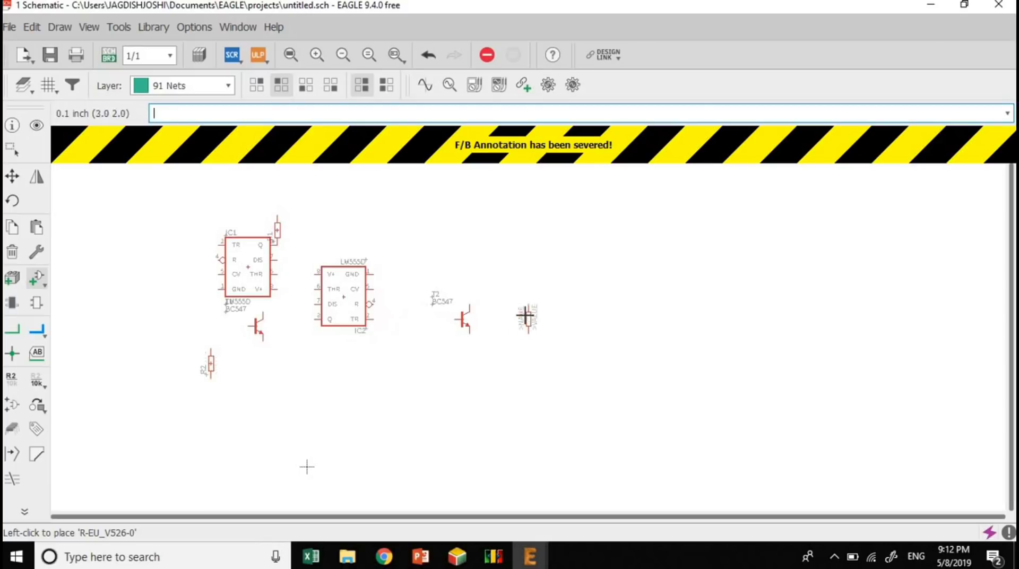
{"action": "right_click", "coordinate": [525, 316]}
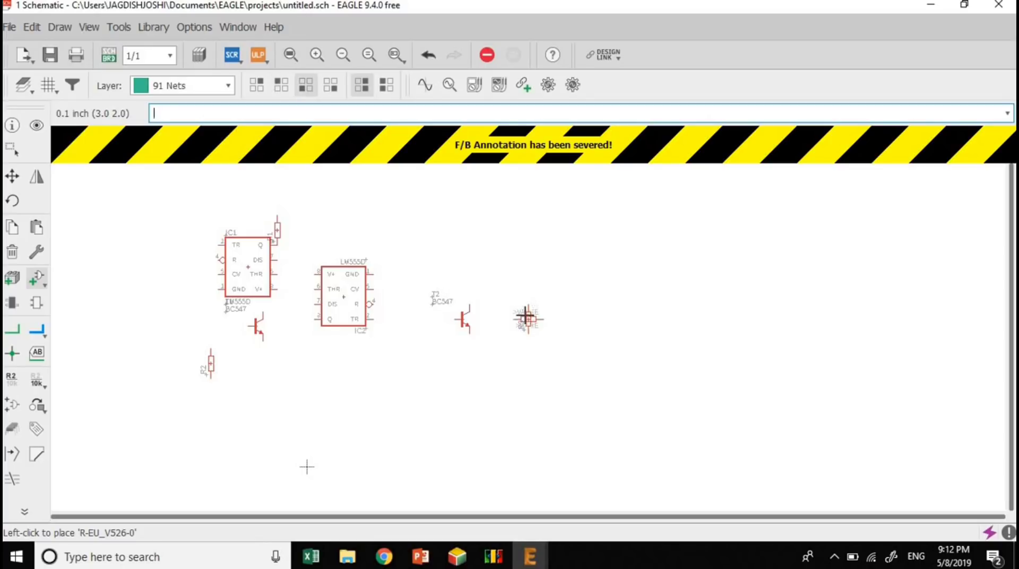
{"action": "left_click", "coordinate": [528, 318]}
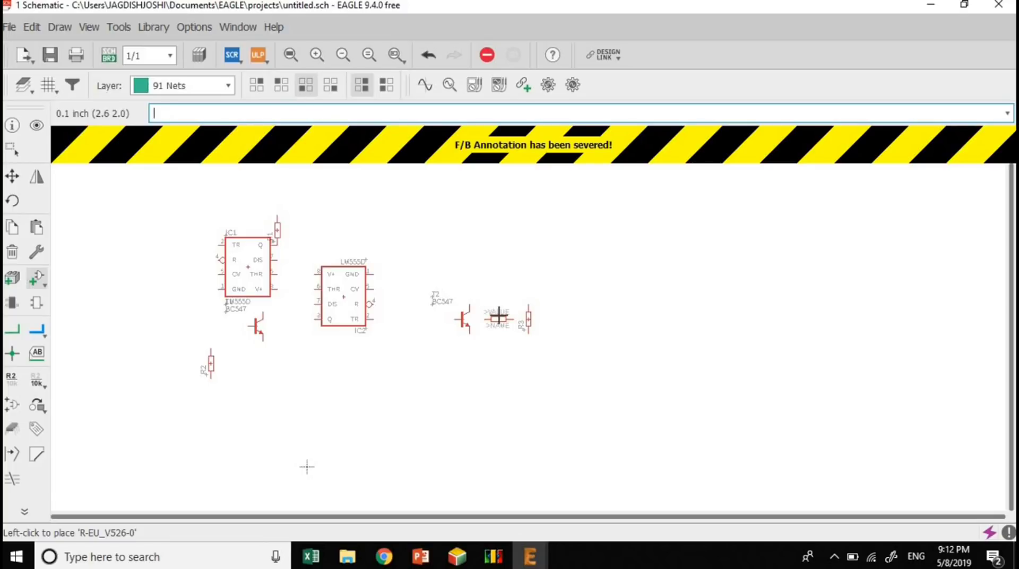
{"action": "left_click", "coordinate": [410, 312]}
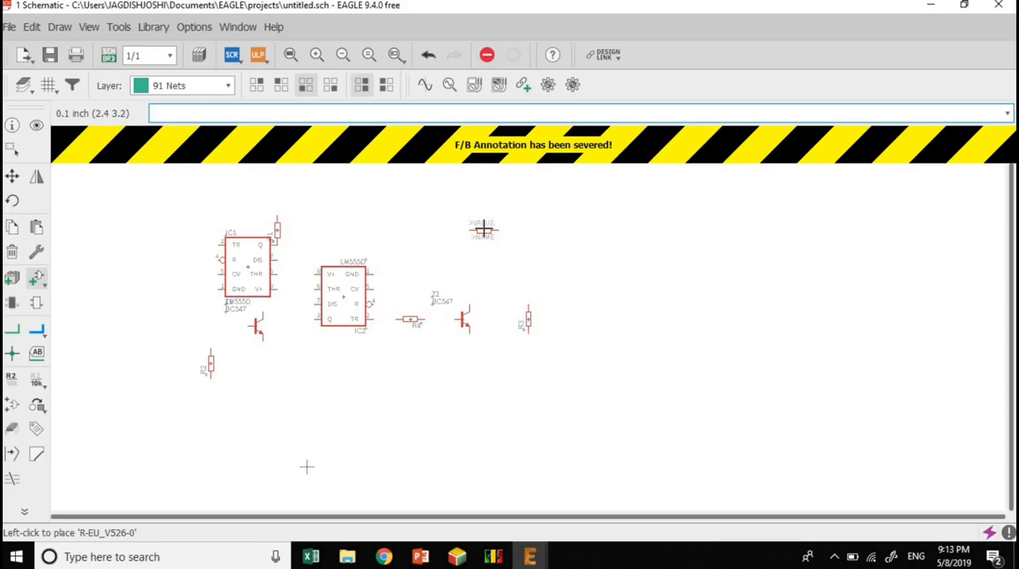
- Add a 1N4004 diode from the diode library and place it vertically, pointing up, above the second transistor
{"action": "left_click", "coordinate": [36, 278]}
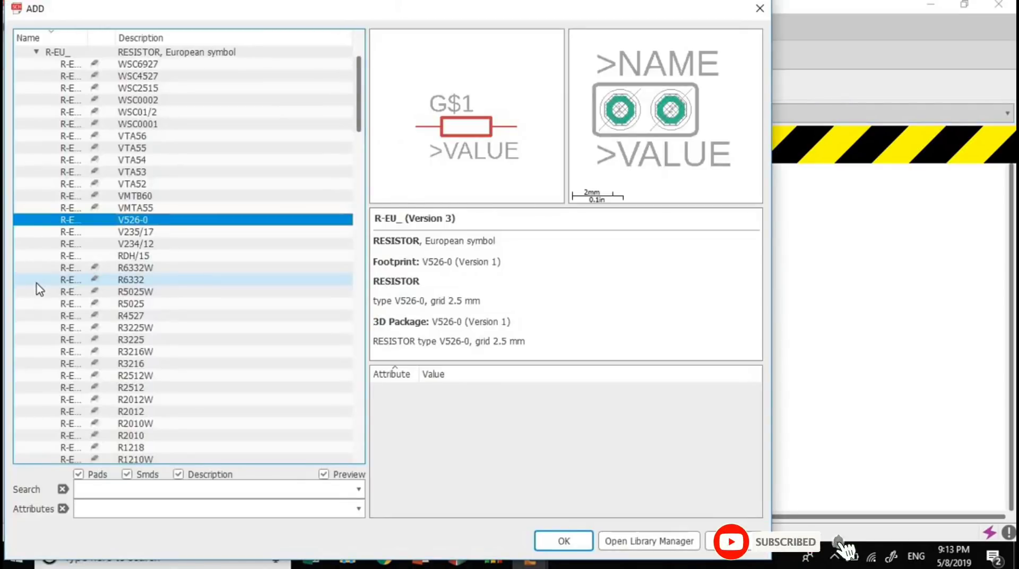
{"action": "left_click", "coordinate": [37, 52]}
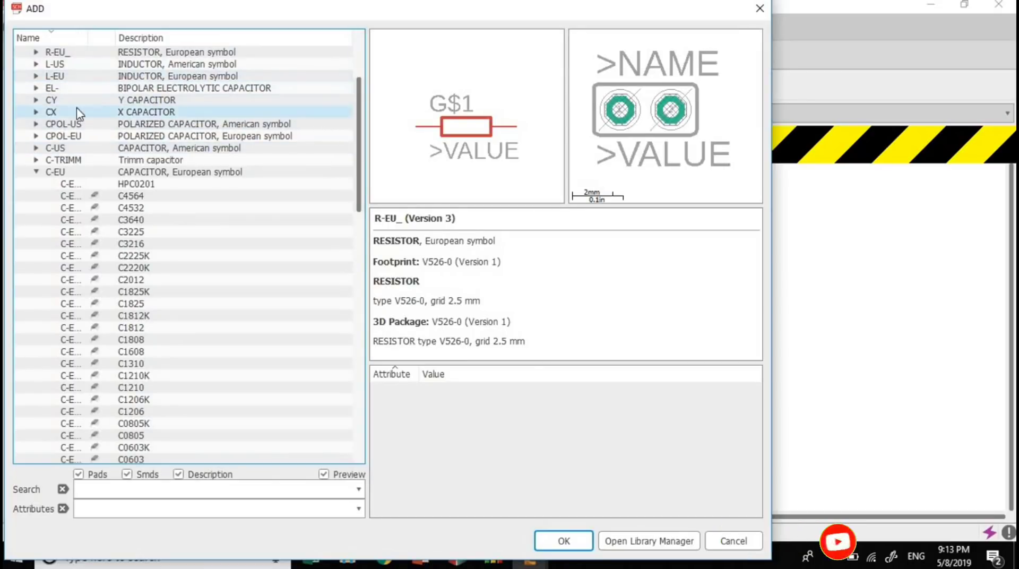
{"action": "left_click_drag", "start_coordinate": [361, 151], "coordinate": [359, 84]}
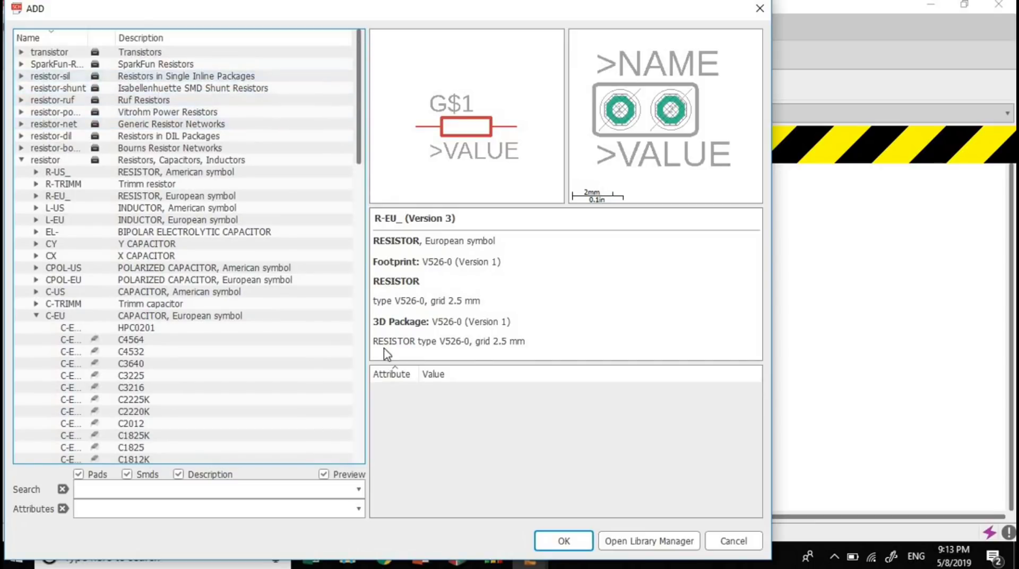
{"action": "left_click", "coordinate": [21, 160]}
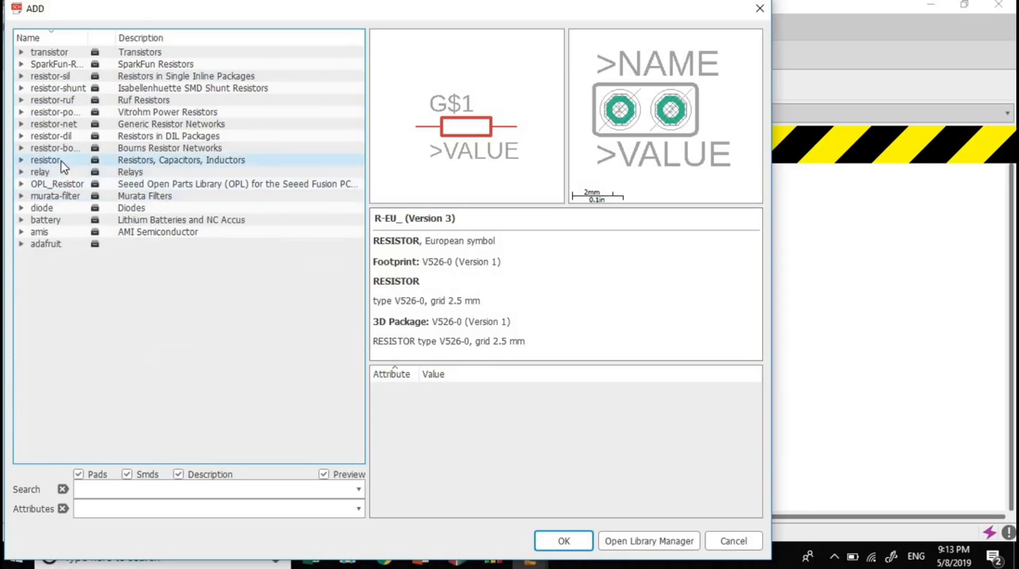
{"action": "left_click", "coordinate": [62, 208]}
{"action": "left_click", "coordinate": [61, 209]}
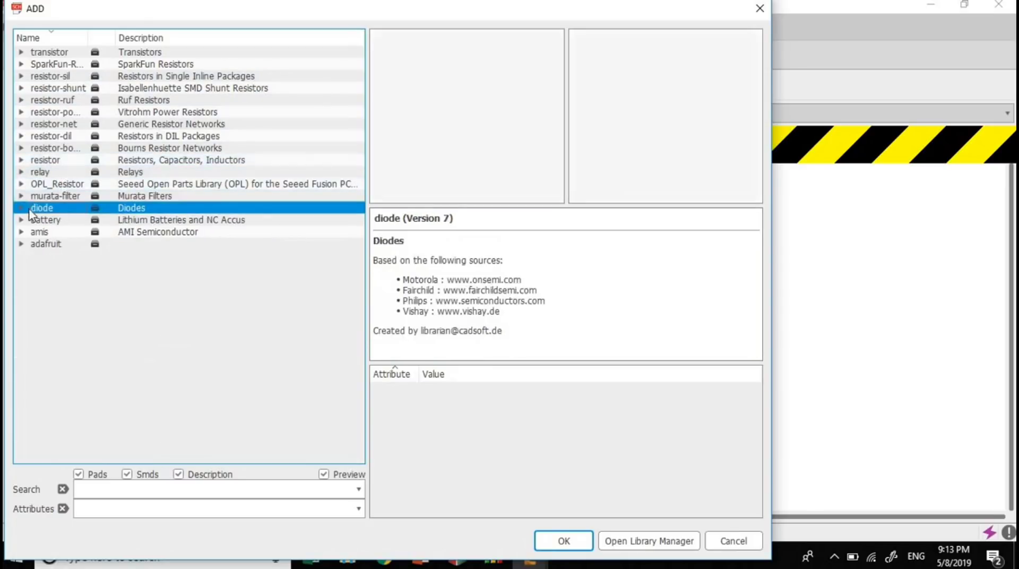
{"action": "left_click", "coordinate": [20, 207]}
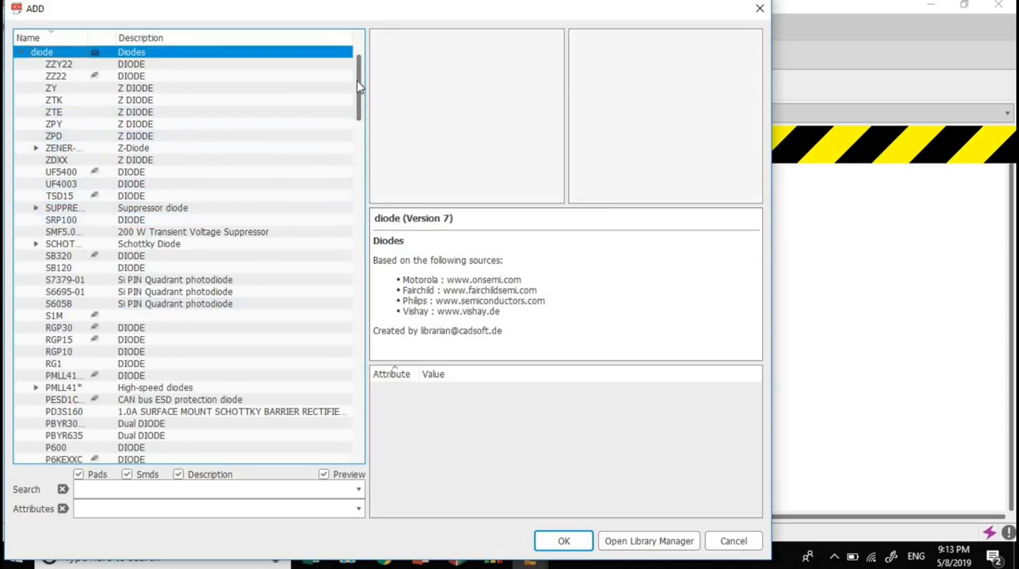
{"action": "left_click_drag", "start_coordinate": [360, 87], "coordinate": [394, 416]}
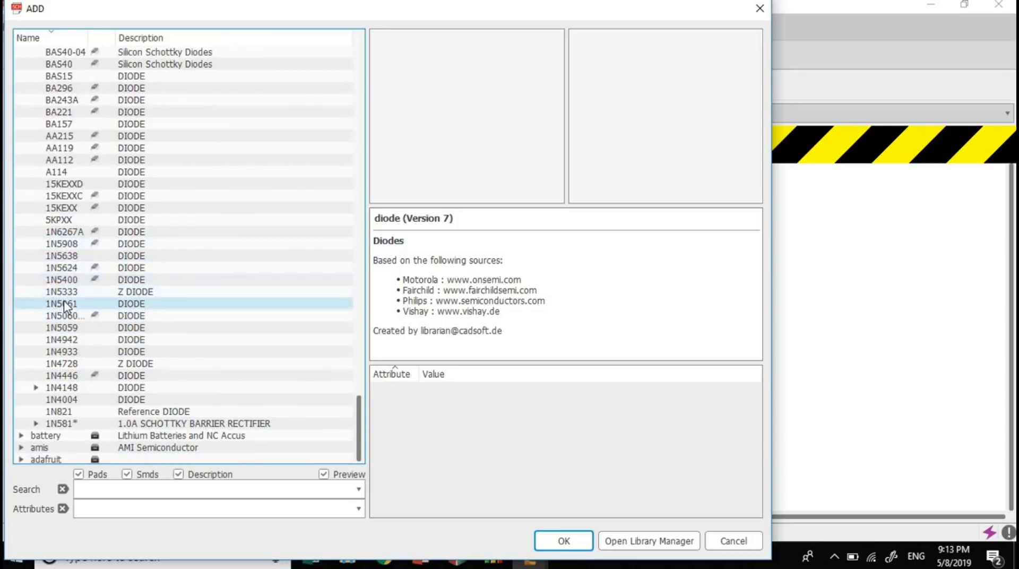
{"action": "left_click", "coordinate": [53, 400]}
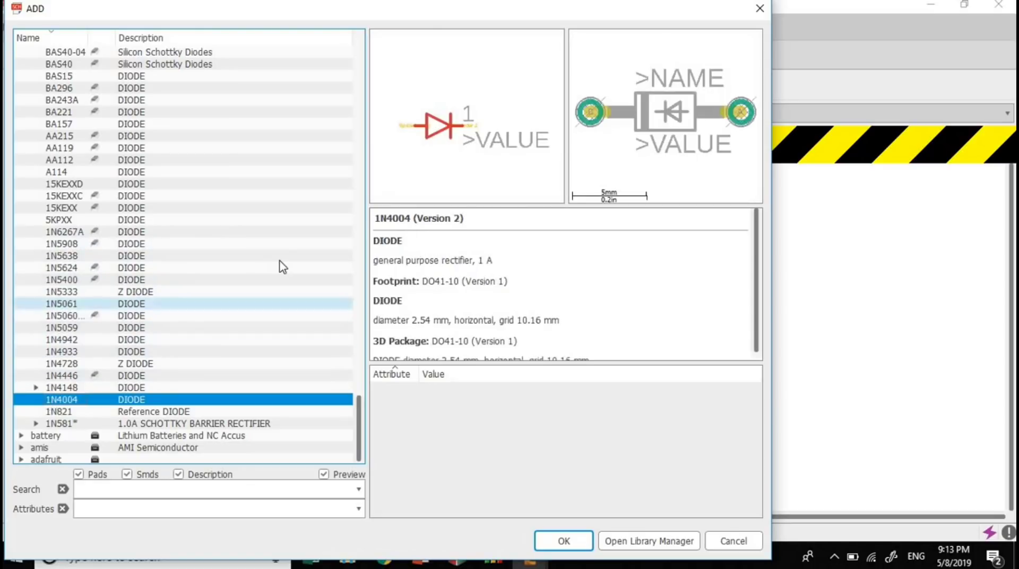
{"action": "left_click", "coordinate": [568, 539]}
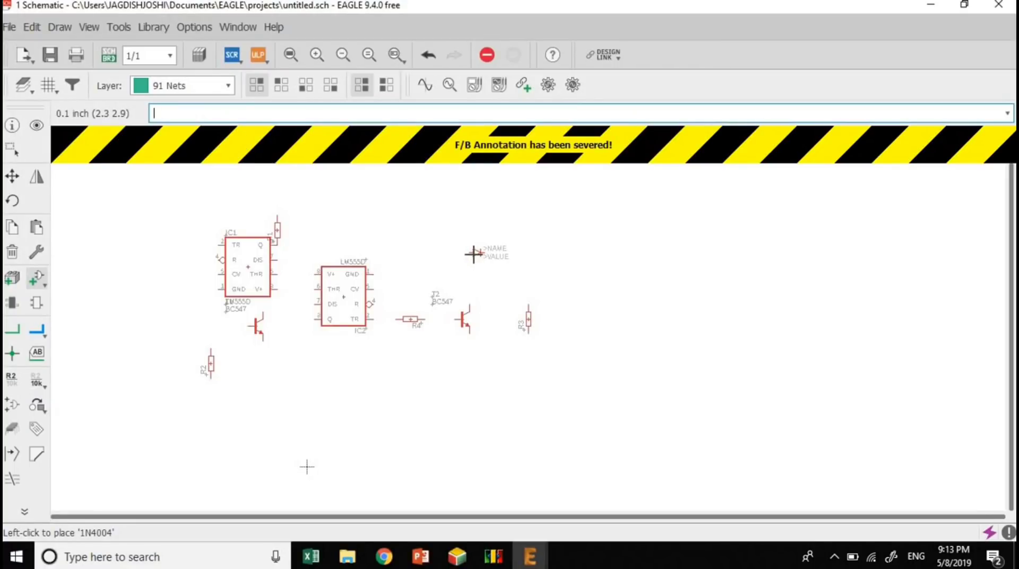
{"action": "right_click", "coordinate": [491, 257]}
{"action": "left_click", "coordinate": [461, 255]}
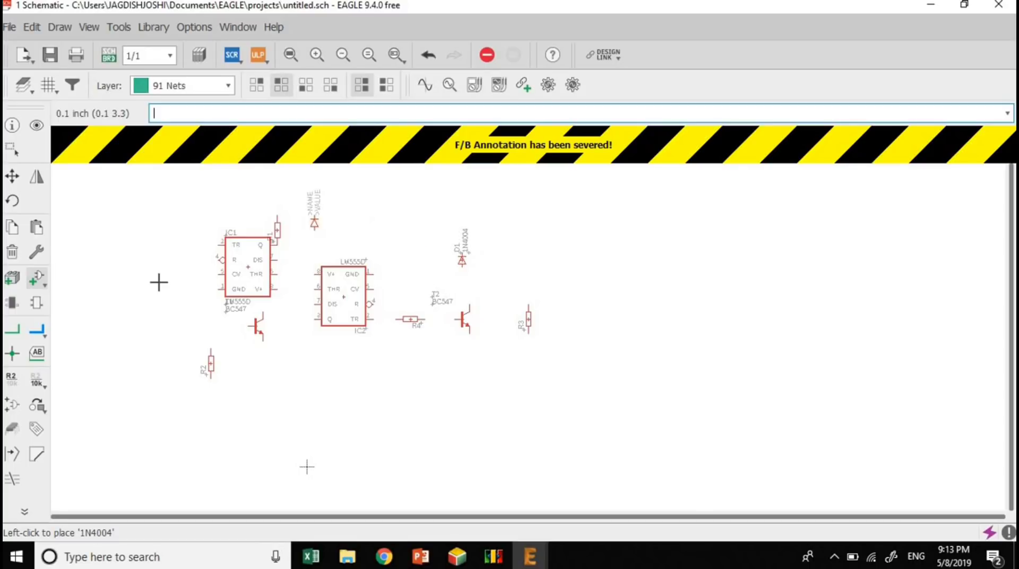
- Open the relay library in the part browser and select the V23148 normal open power PCB relay
{"action": "left_click", "coordinate": [36, 276]}
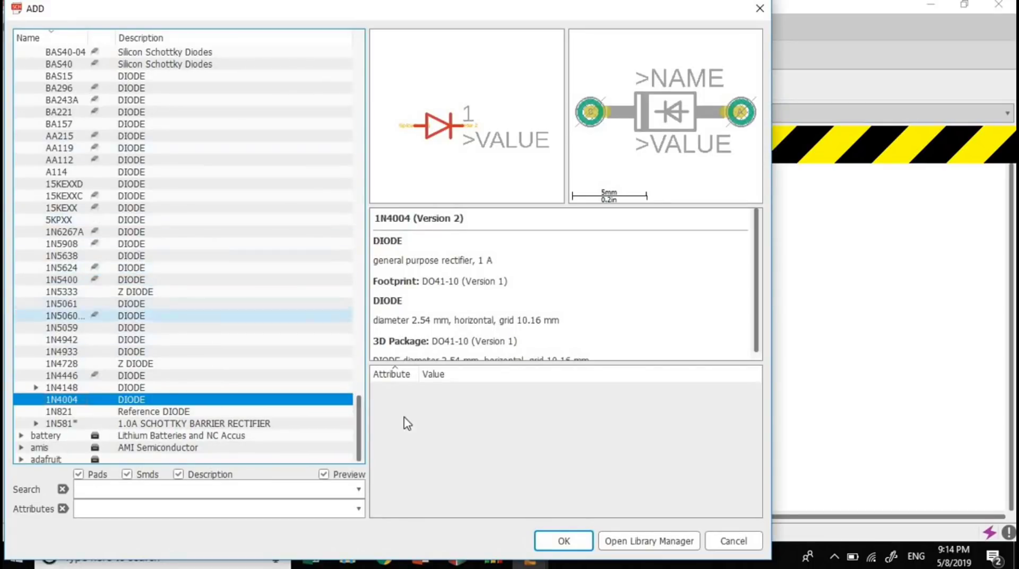
{"action": "left_click_drag", "start_coordinate": [360, 424], "coordinate": [344, 24]}
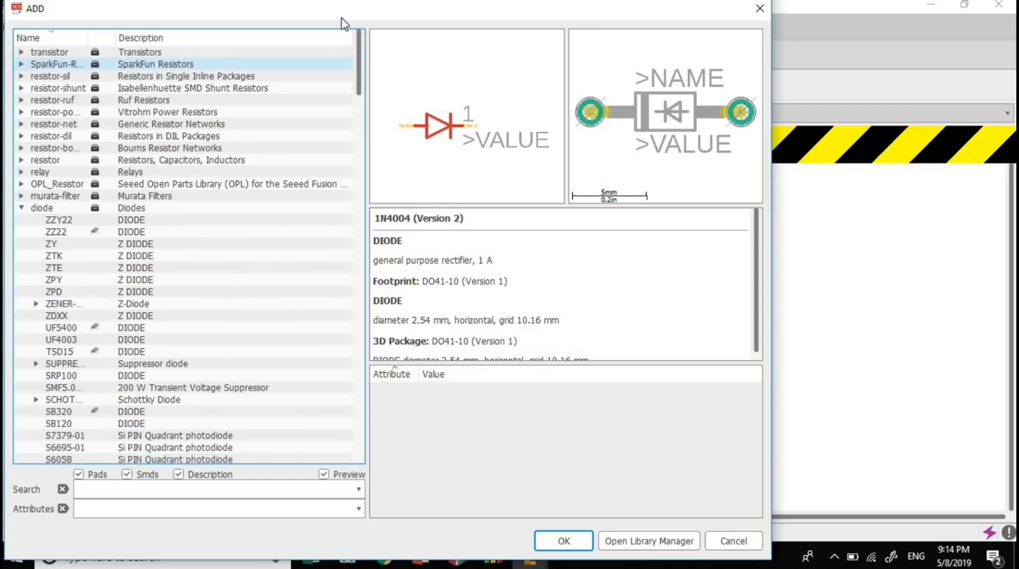
{"action": "left_click", "coordinate": [21, 207]}
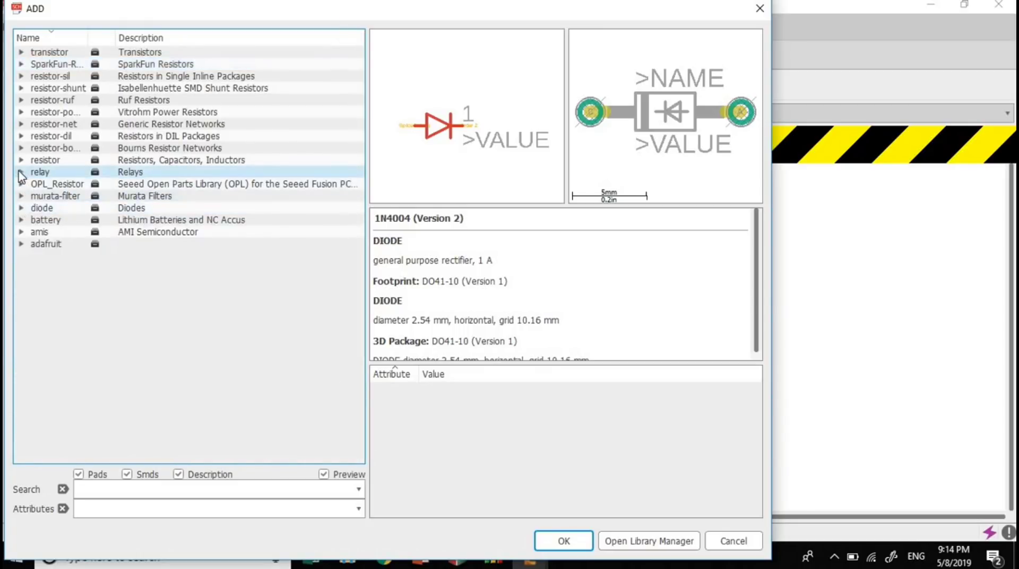
{"action": "left_click", "coordinate": [21, 173]}
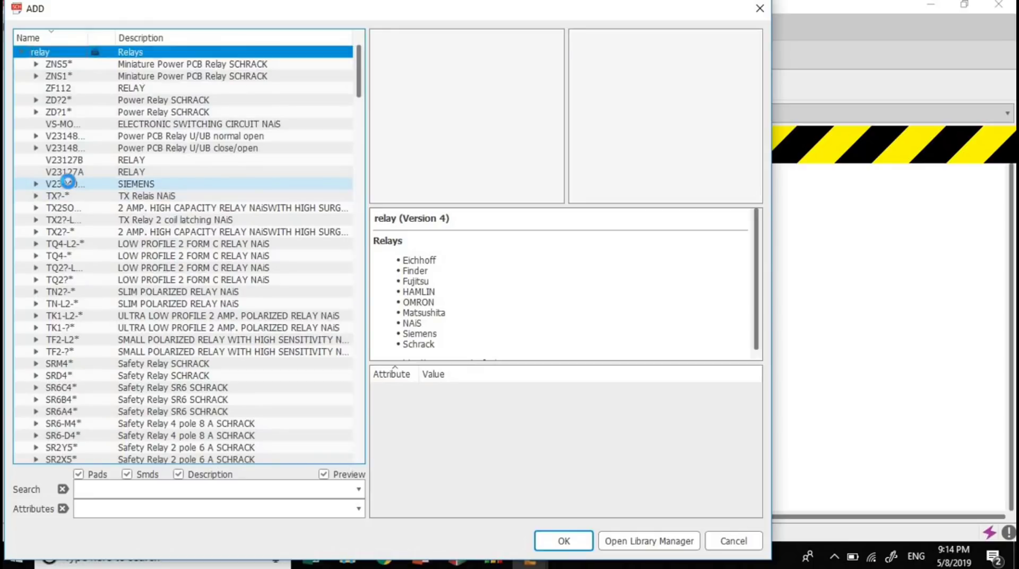
{"action": "left_click", "coordinate": [68, 183]}
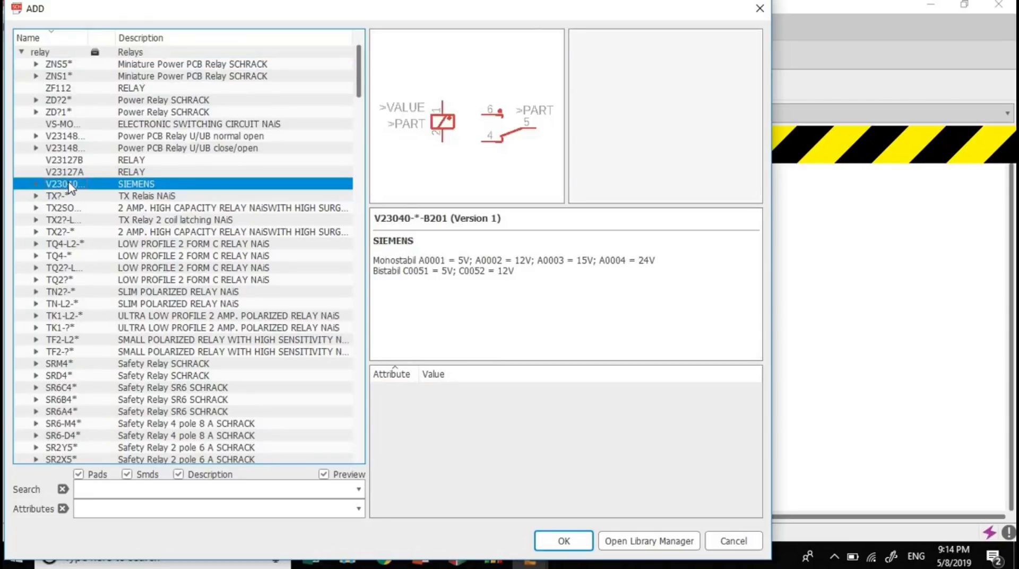
{"action": "left_click", "coordinate": [94, 169]}
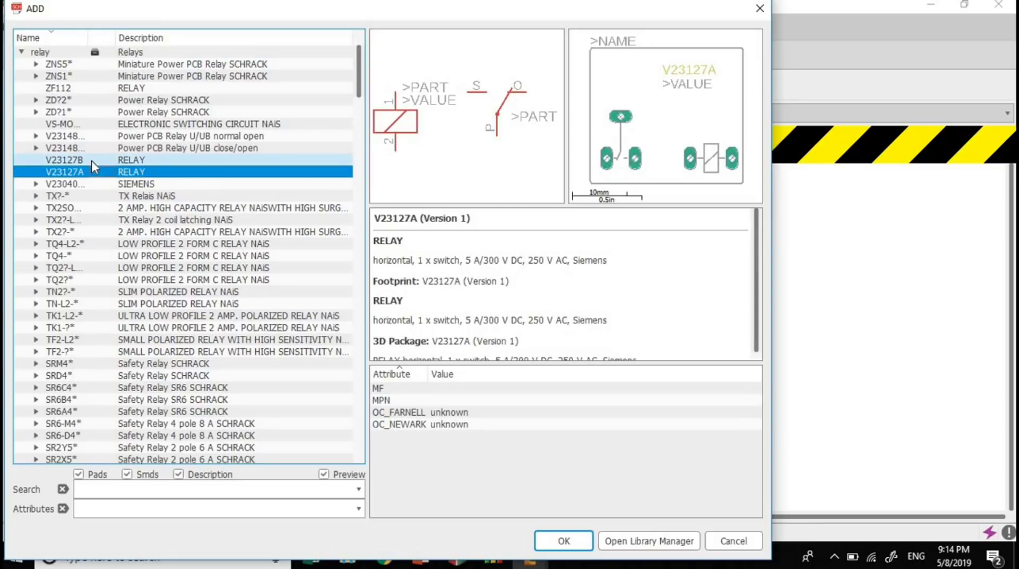
{"action": "left_click", "coordinate": [88, 154]}
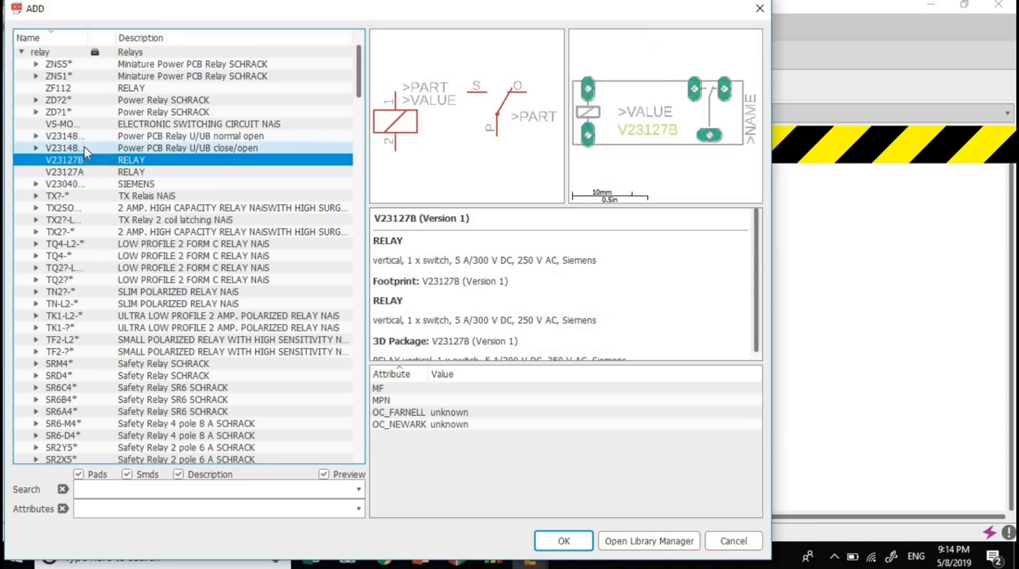
{"action": "left_click", "coordinate": [85, 148]}
{"action": "left_click", "coordinate": [83, 136]}
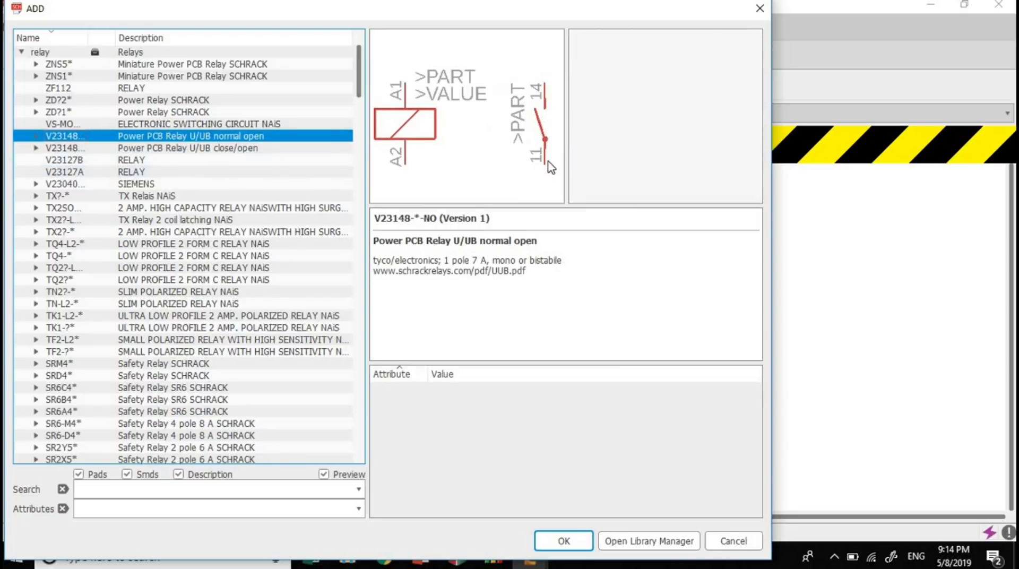
- Add the V23148-A0005-B101-NO variant of the relay and place its coil and contact to the right of diode D1
{"action": "left_click", "coordinate": [556, 546]}
{"action": "left_click", "coordinate": [35, 136]}
{"action": "left_click", "coordinate": [59, 151]}
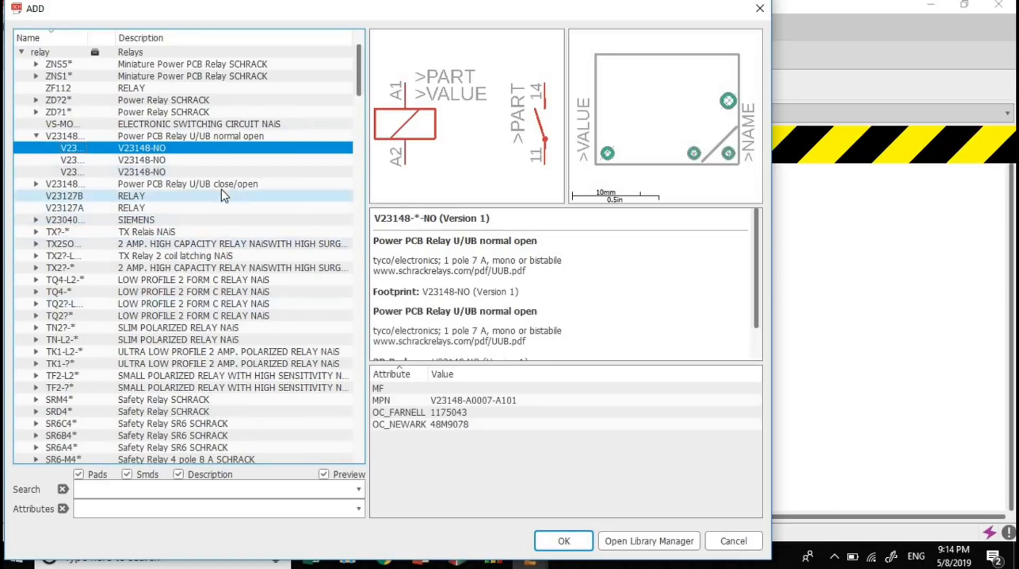
{"action": "left_click", "coordinate": [158, 159]}
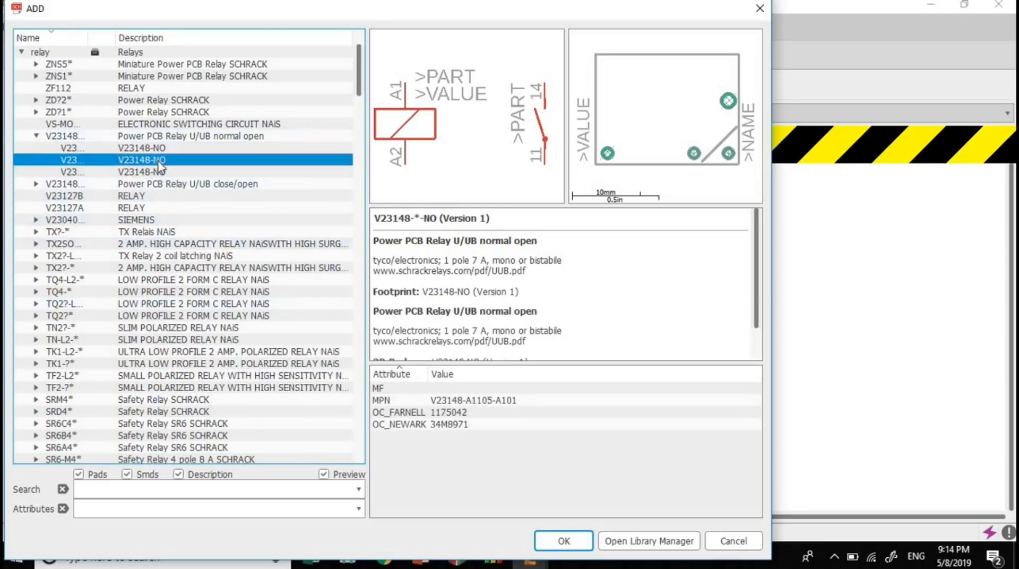
{"action": "left_click", "coordinate": [563, 541]}
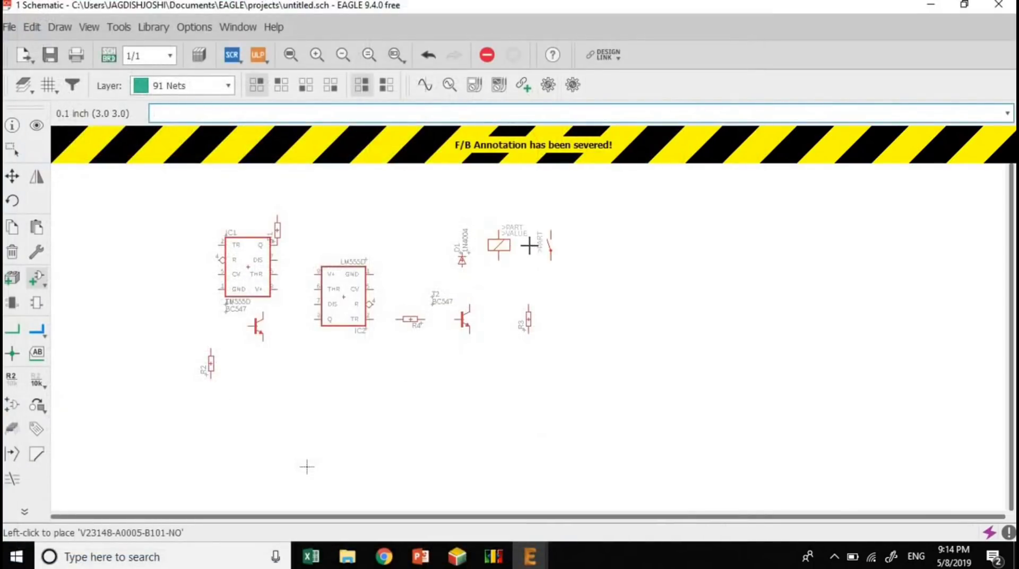
{"action": "left_click", "coordinate": [532, 246]}
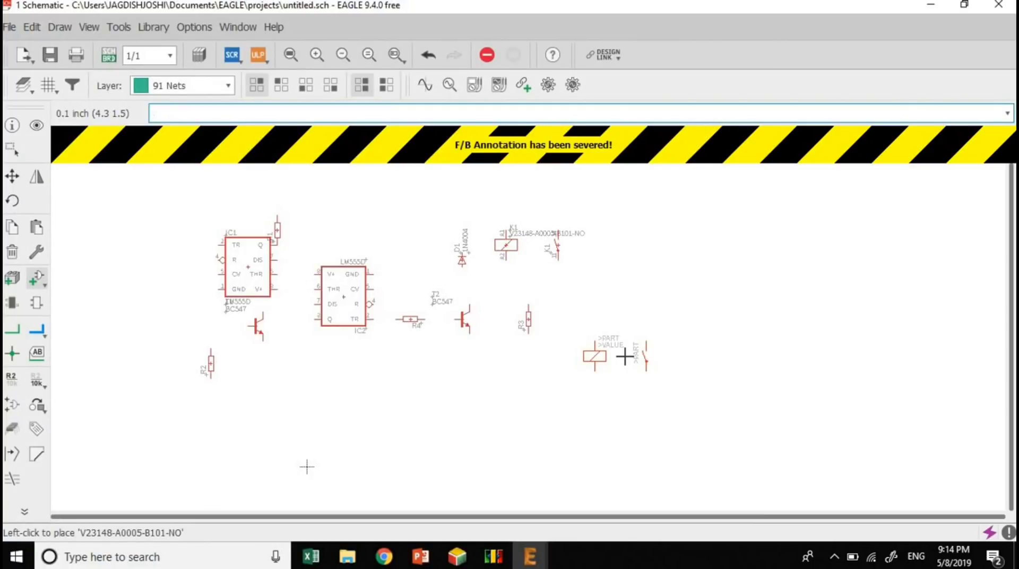
- Draw an L-shaped net wire beside IC2's GND pin and delete both of its segments
{"action": "left_click", "coordinate": [13, 333]}
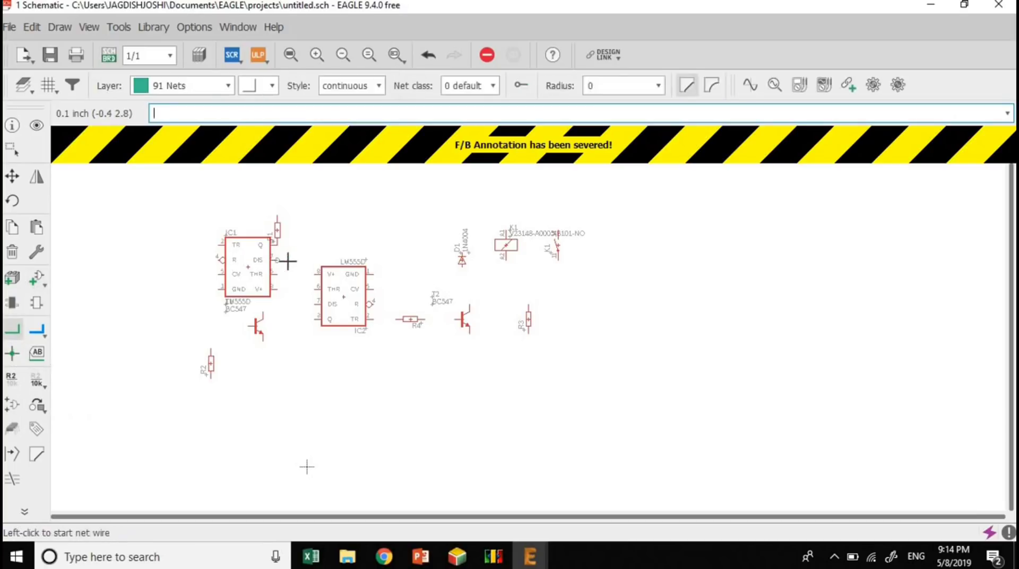
{"action": "left_click", "coordinate": [378, 274]}
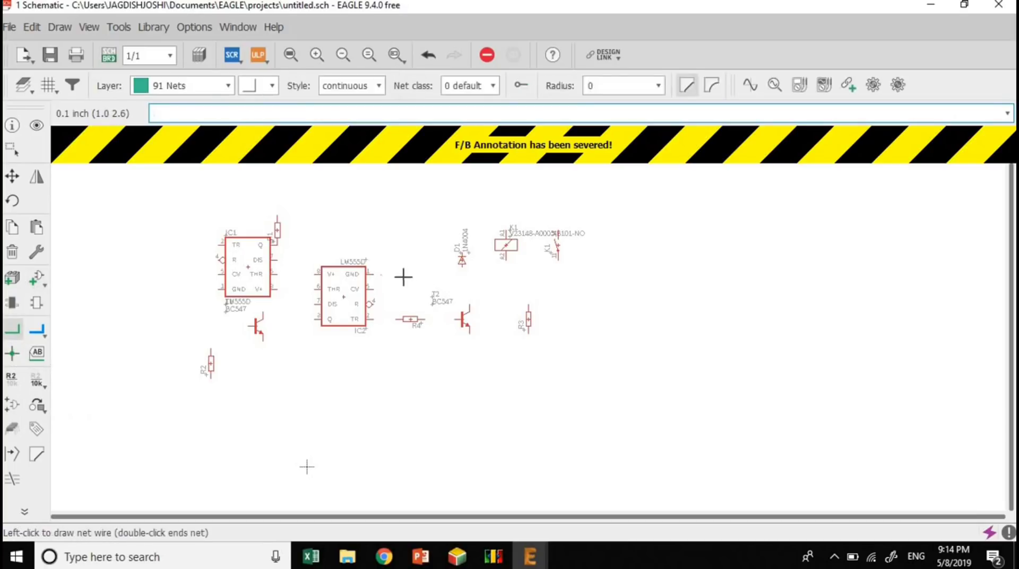
{"action": "double_click", "coordinate": [421, 227]}
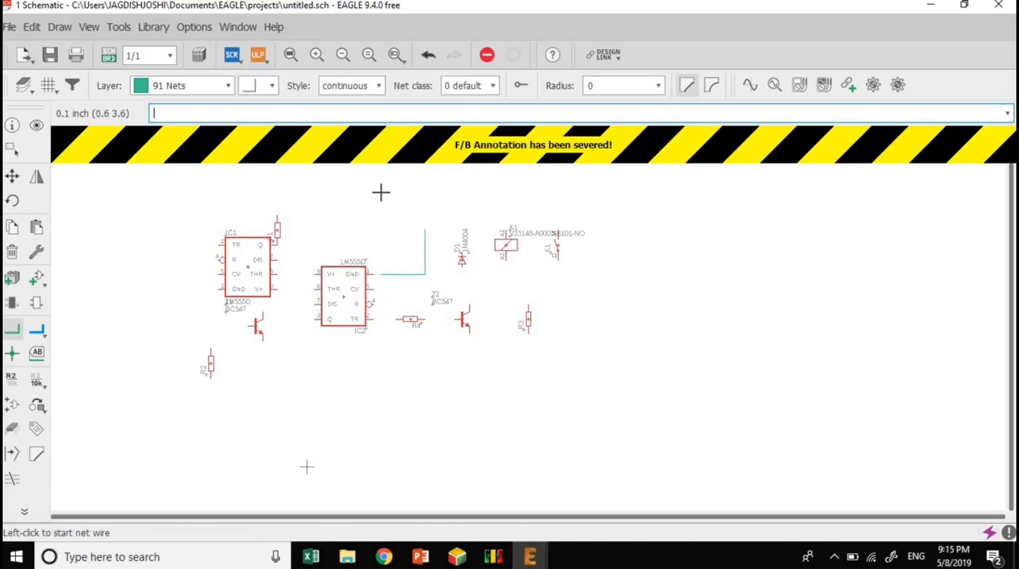
{"action": "right_click", "coordinate": [419, 276]}
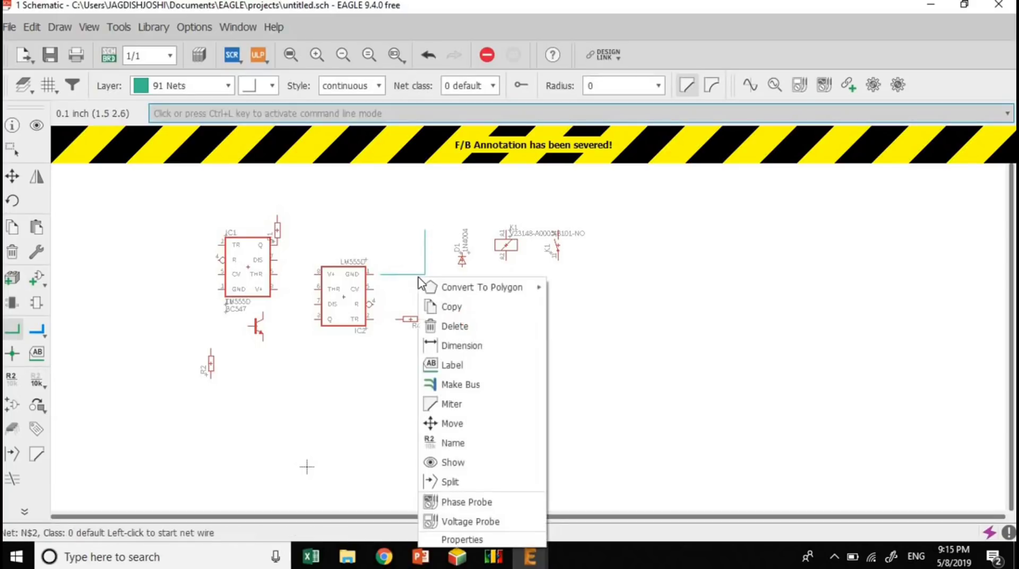
{"action": "left_click", "coordinate": [436, 326]}
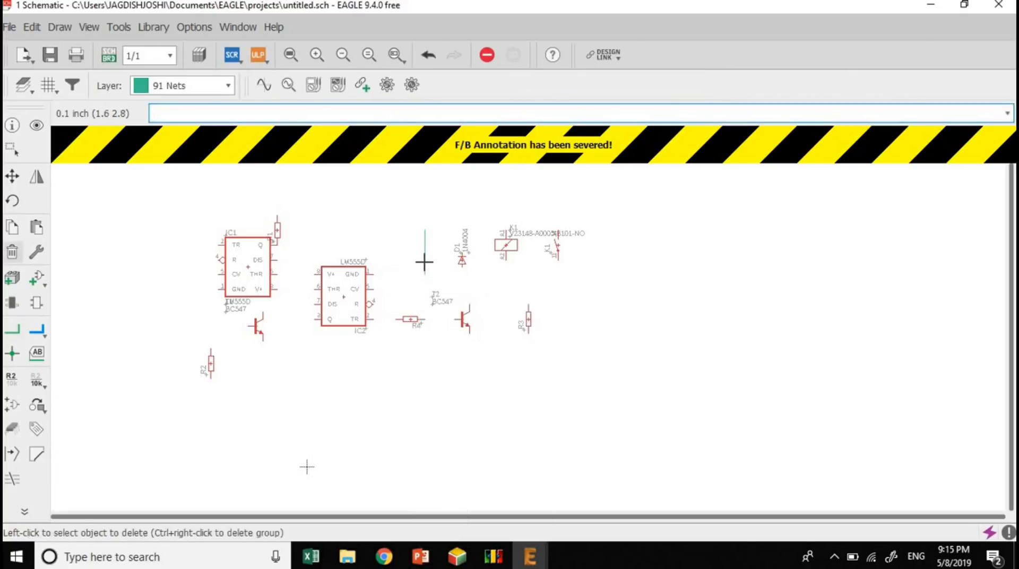
{"action": "right_click", "coordinate": [424, 263]}
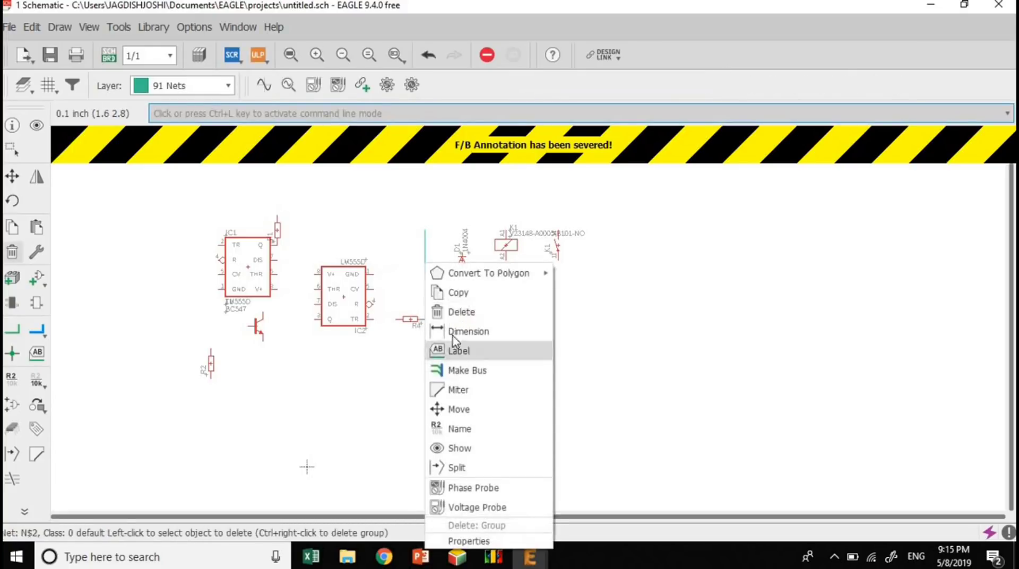
{"action": "left_click", "coordinate": [450, 313]}
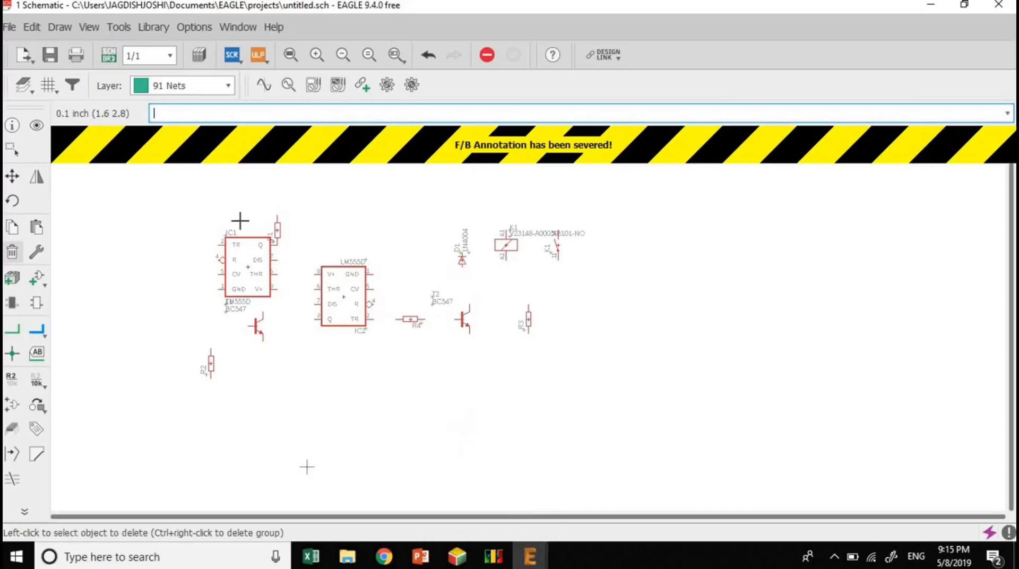
- Delete the first 555 timer, IC1, from the schematic
{"action": "right_click", "coordinate": [241, 260]}
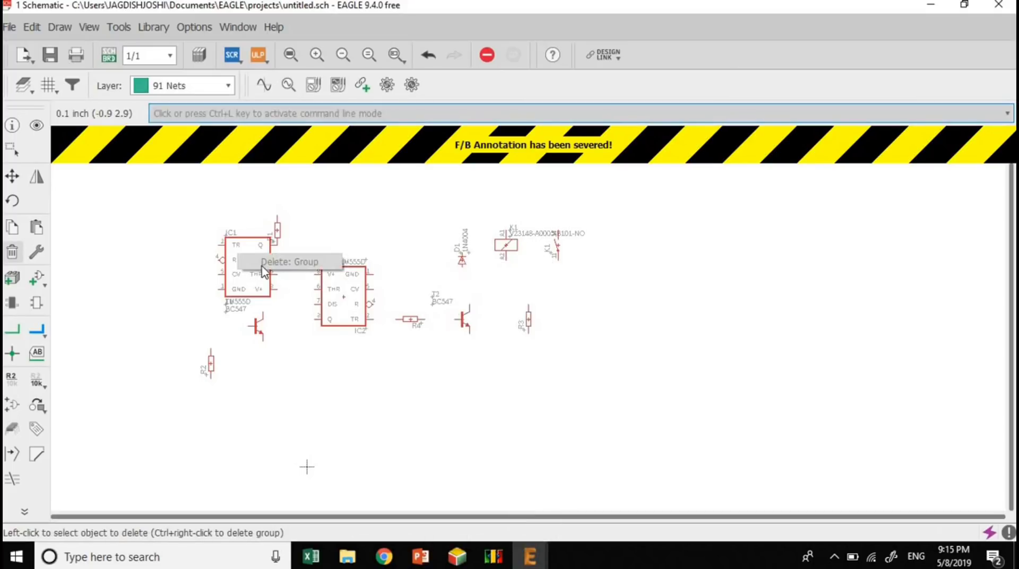
{"action": "right_click", "coordinate": [238, 245]}
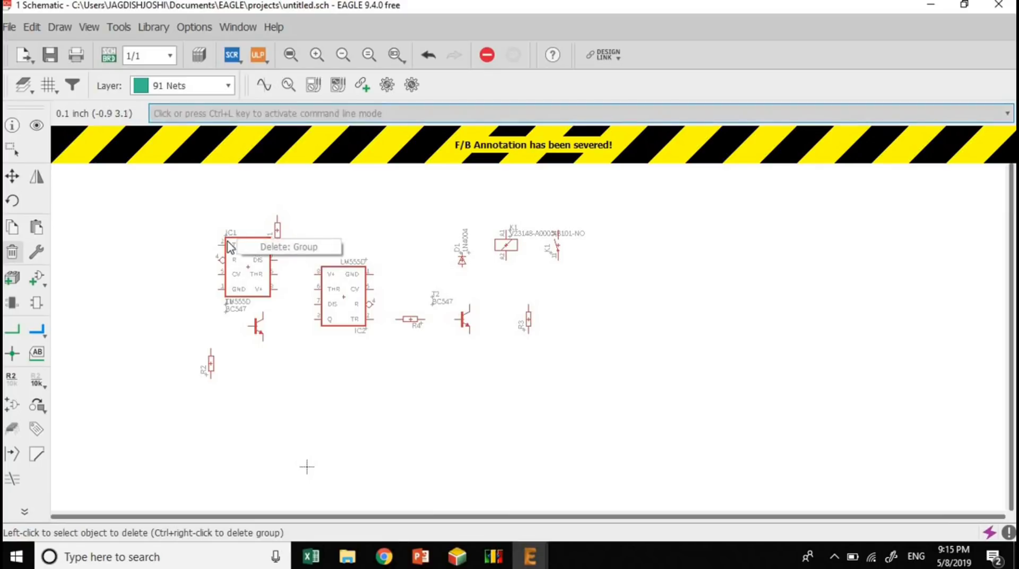
{"action": "left_click", "coordinate": [228, 240]}
{"action": "left_click", "coordinate": [229, 246]}
{"action": "left_click", "coordinate": [233, 250]}
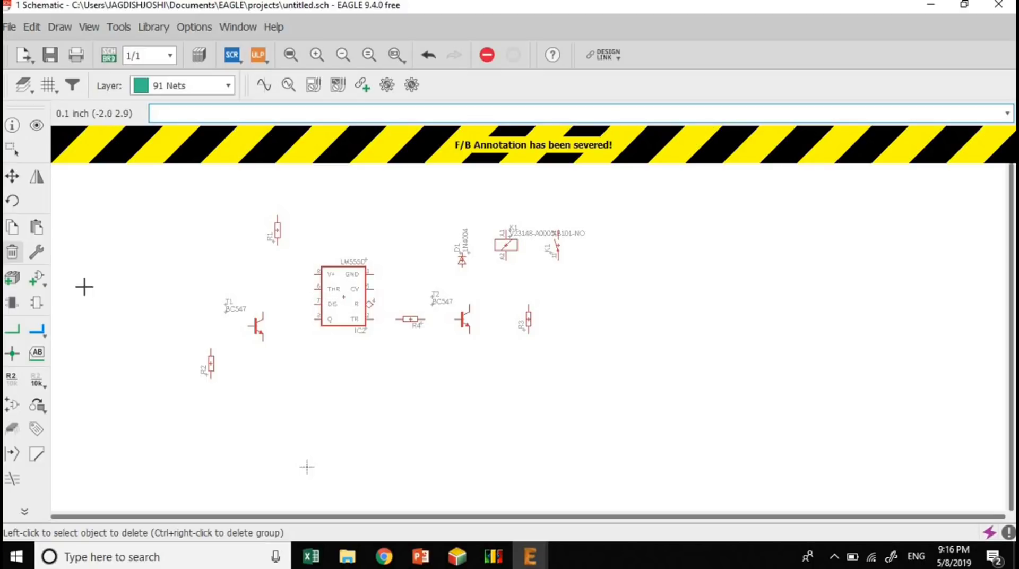
- Draw a net wire from R1's upper pin across and down to the upper pin of diode D1
{"action": "left_click", "coordinate": [10, 333]}
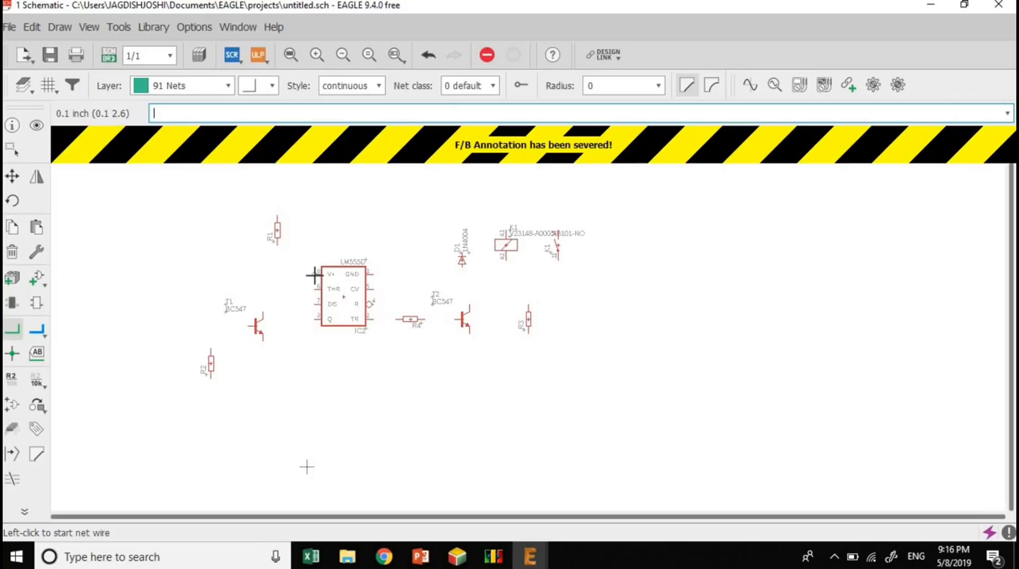
{"action": "left_click", "coordinate": [278, 215]}
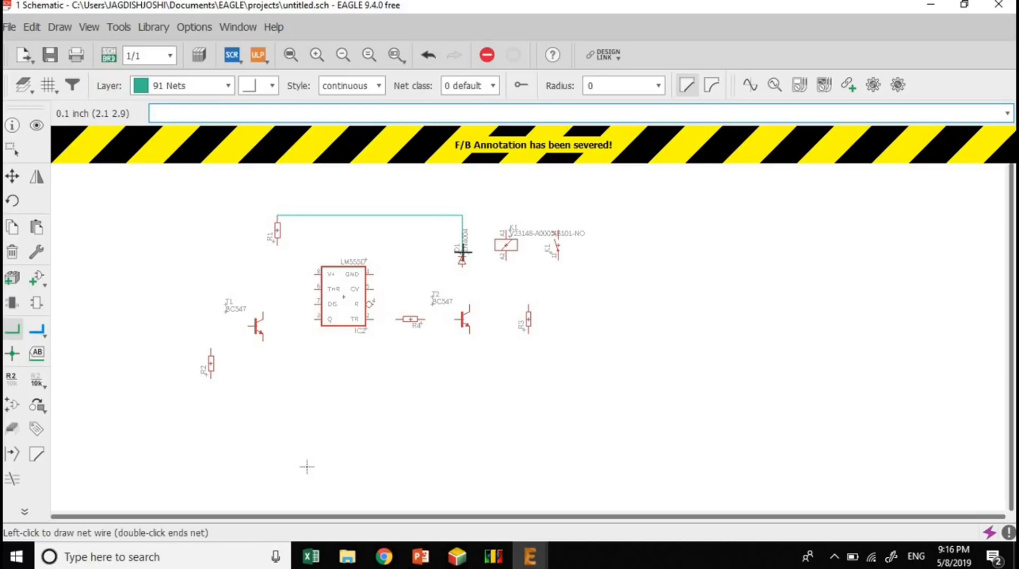
{"action": "left_click", "coordinate": [462, 252]}
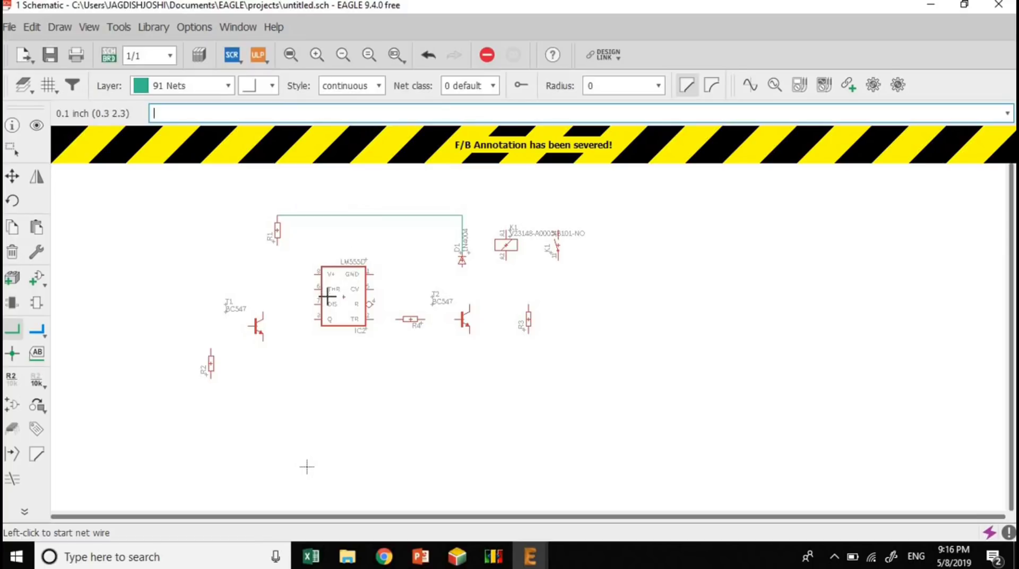
- Connect IC2's V+ pin to the net between R1 and D1, and wire R1's lower pin to IC2's R pin
{"action": "left_click", "coordinate": [314, 275]}
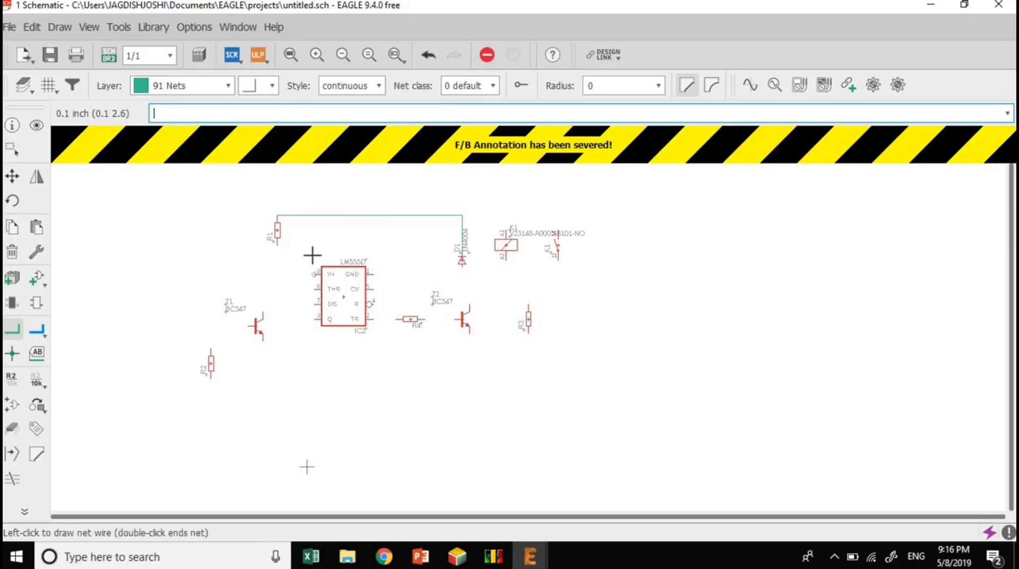
{"action": "left_click", "coordinate": [315, 215]}
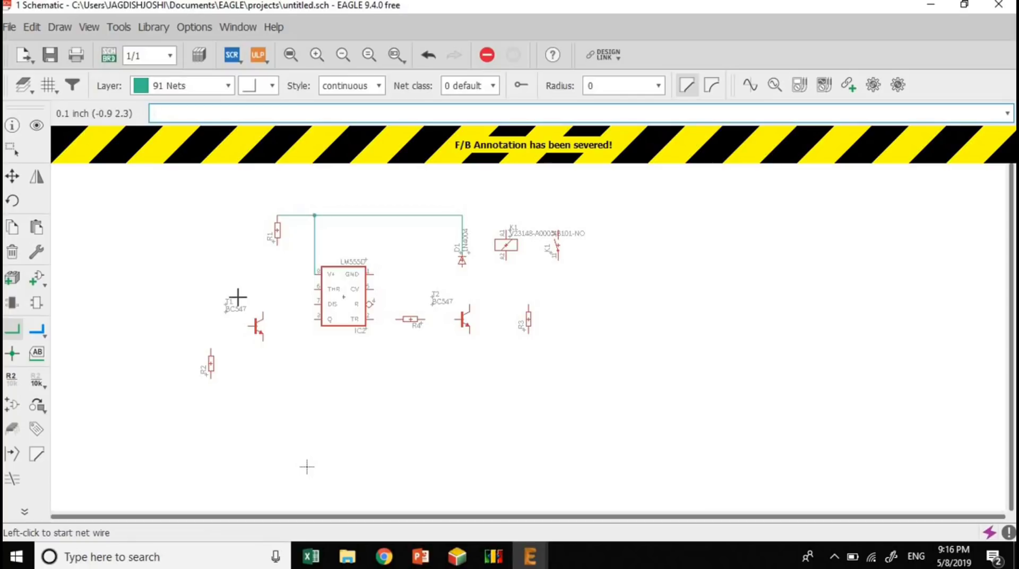
{"action": "left_click", "coordinate": [278, 245]}
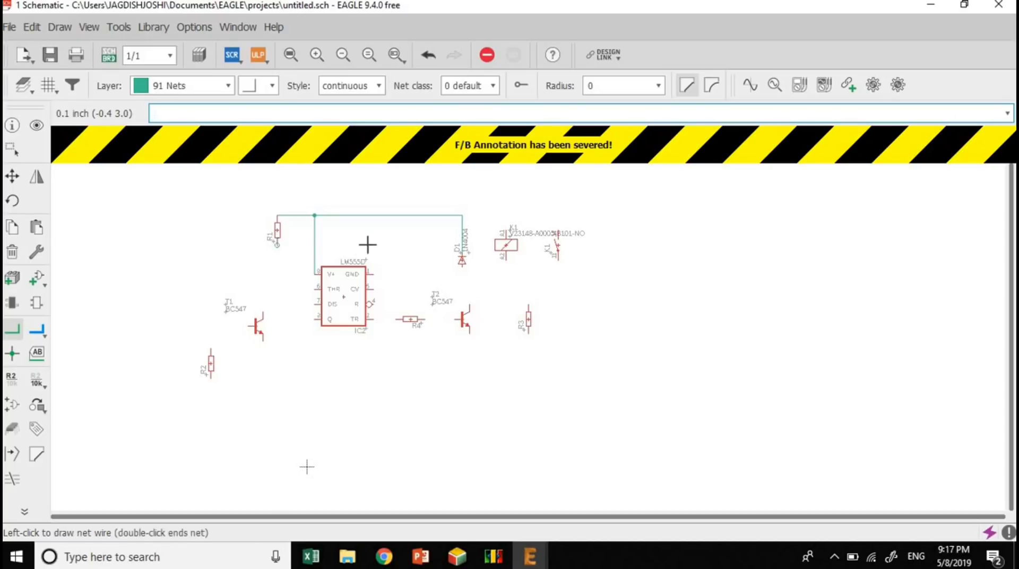
{"action": "left_click", "coordinate": [373, 304]}
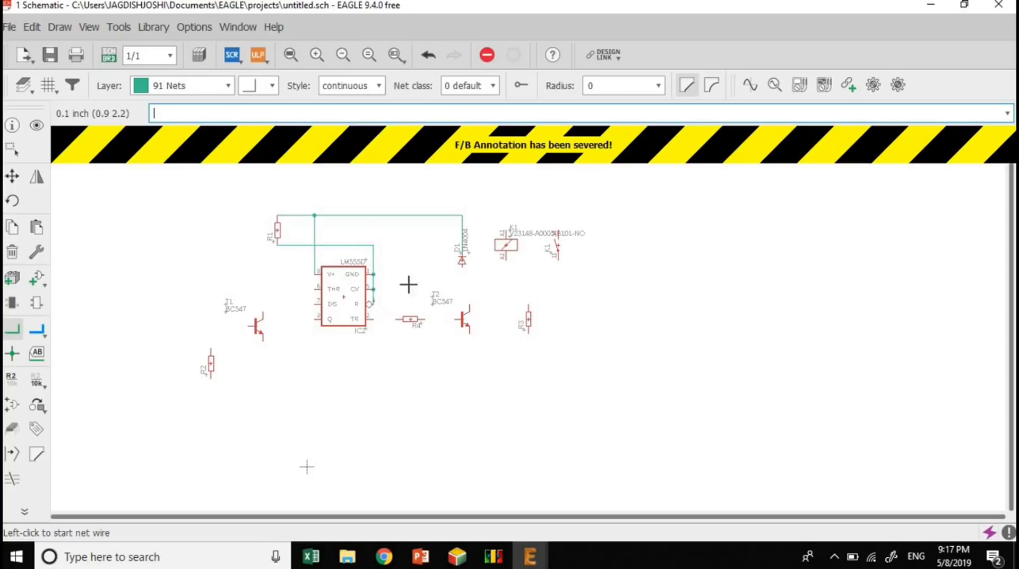
- Draw a short net stub from IC2's GND pin and delete its horizontal and vertical segments
{"action": "left_click", "coordinate": [374, 274]}
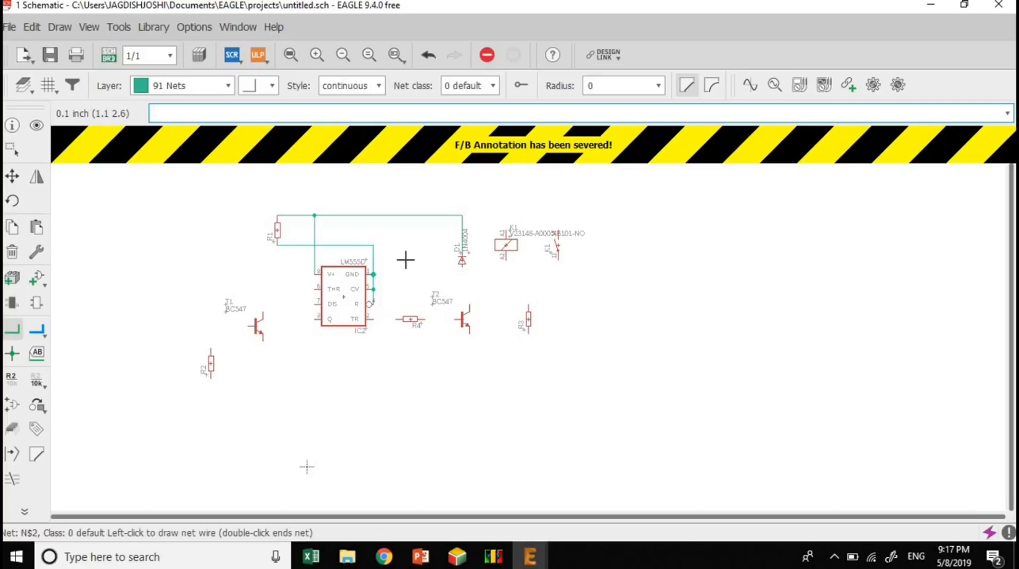
{"action": "double_click", "coordinate": [393, 257]}
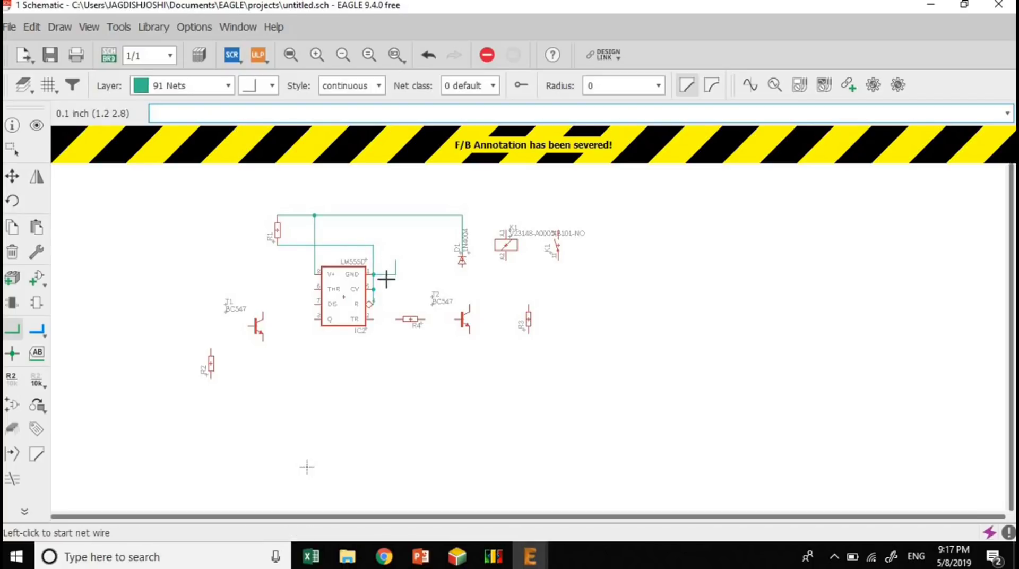
{"action": "right_click", "coordinate": [384, 279]}
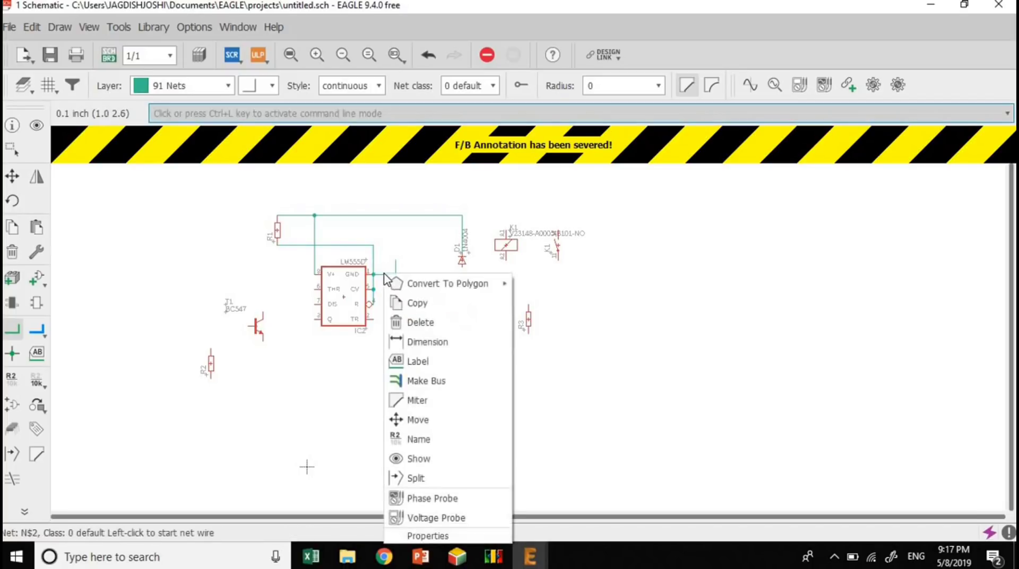
{"action": "left_click", "coordinate": [412, 321]}
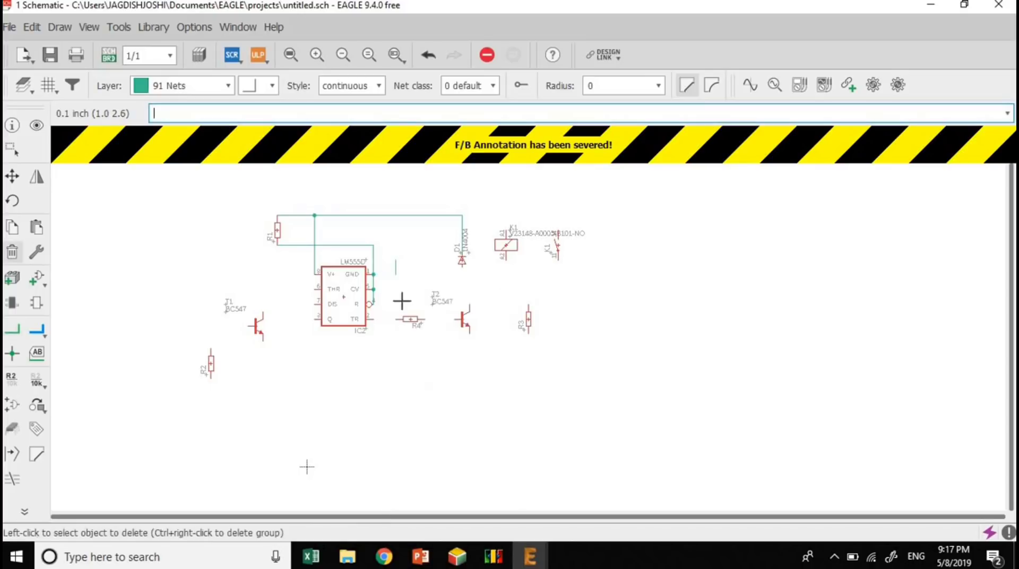
{"action": "right_click", "coordinate": [397, 269]}
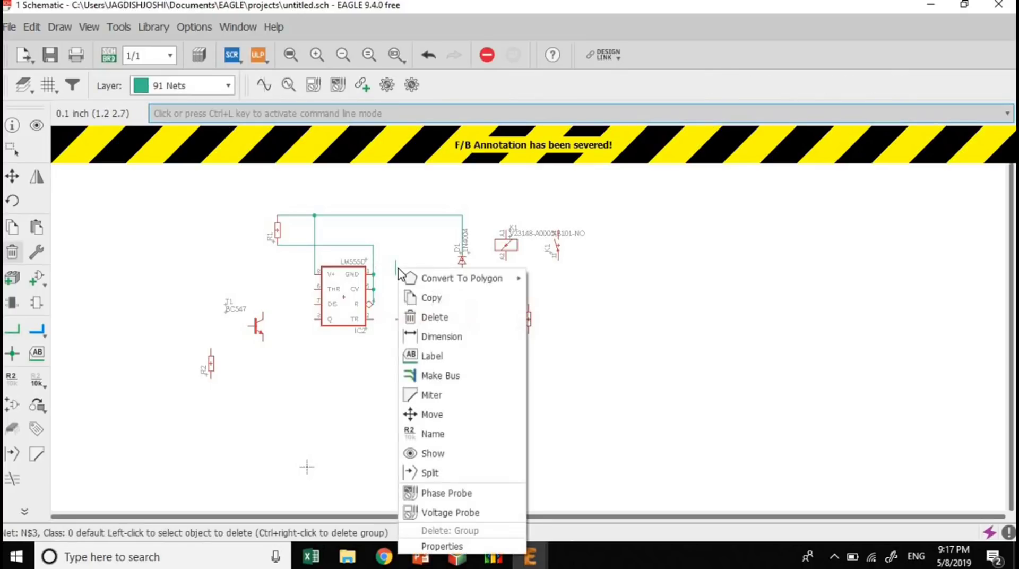
{"action": "left_click", "coordinate": [426, 318]}
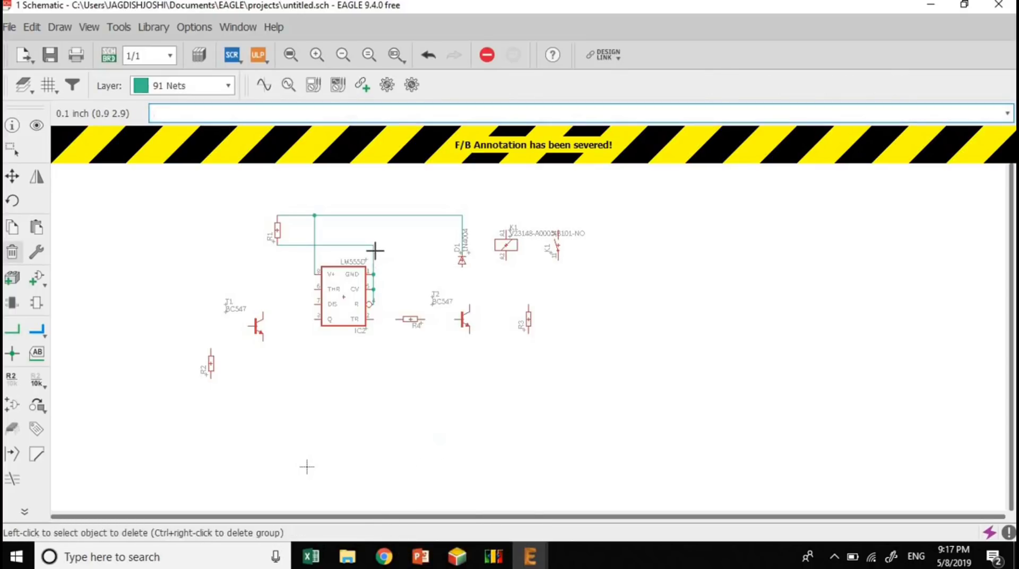
- Delete the remaining net segments between R1's lower pin and IC2's GND, CV and R pins
{"action": "right_click", "coordinate": [373, 251]}
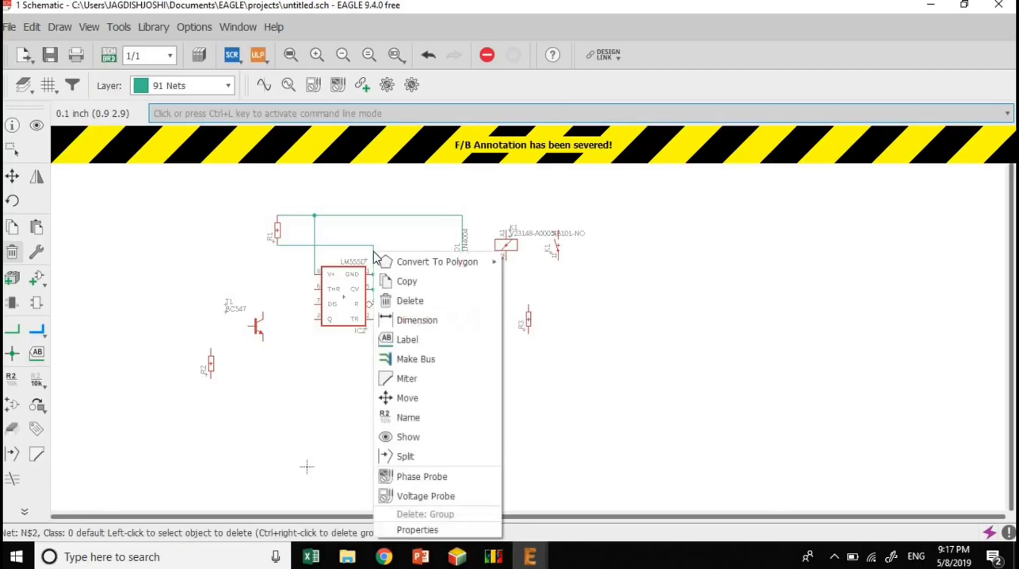
{"action": "left_click", "coordinate": [407, 300]}
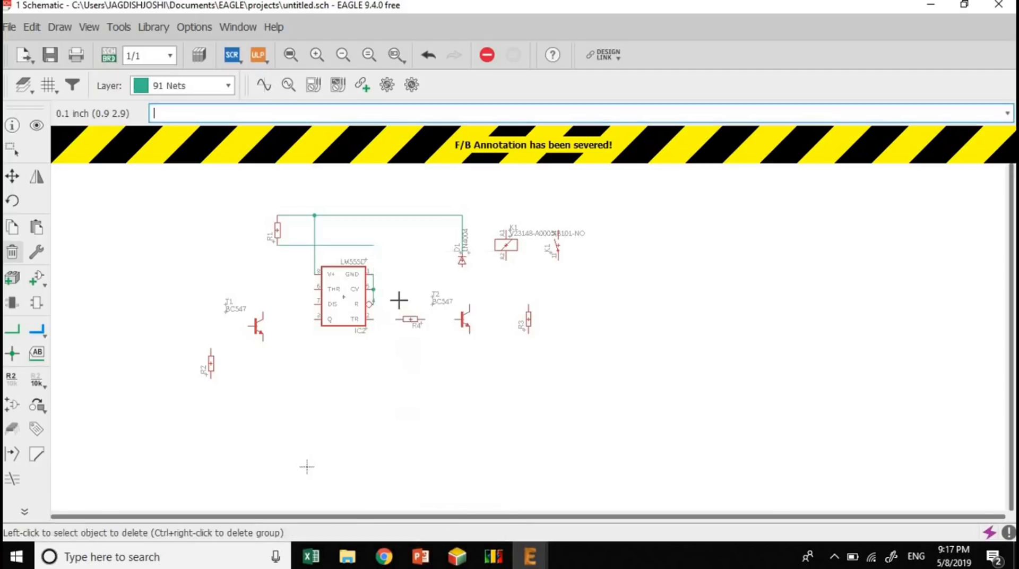
{"action": "right_click", "coordinate": [373, 279]}
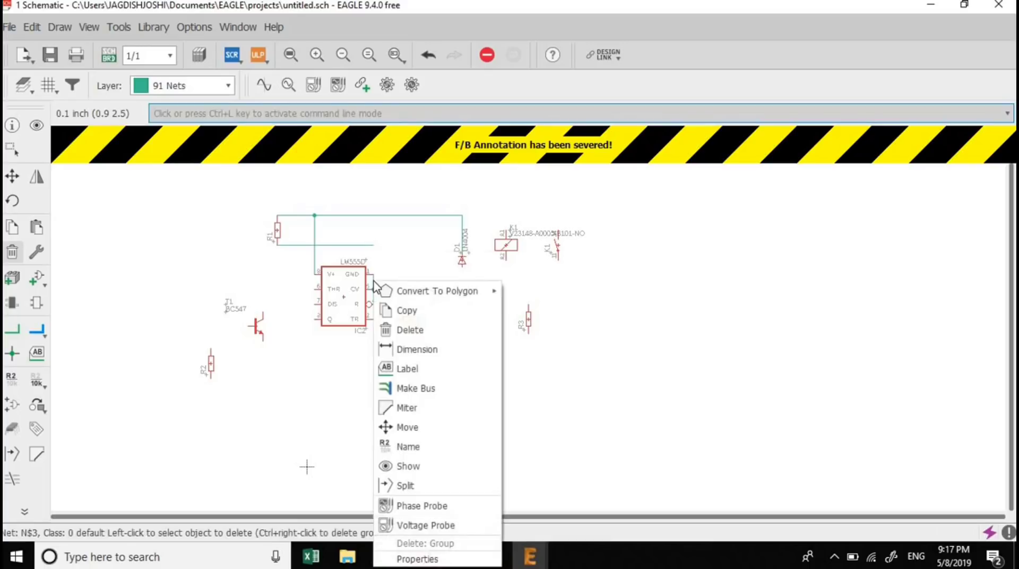
{"action": "left_click", "coordinate": [399, 329]}
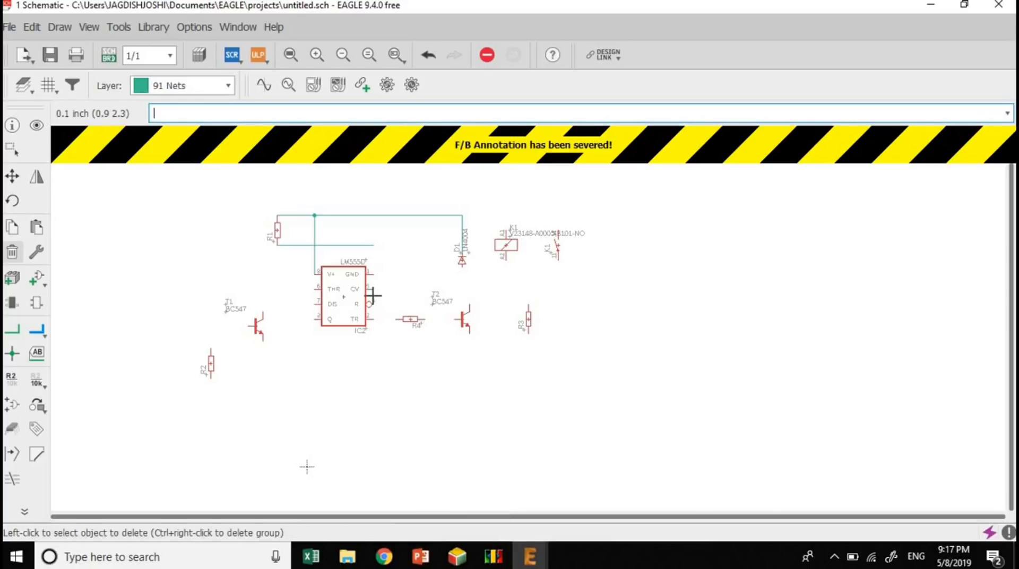
{"action": "right_click", "coordinate": [373, 295]}
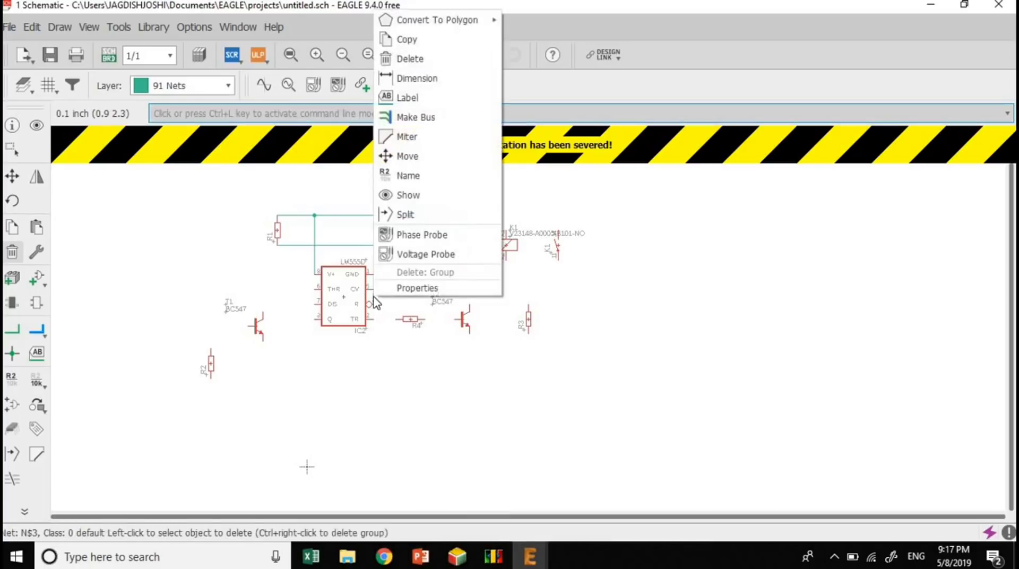
{"action": "left_click", "coordinate": [403, 58]}
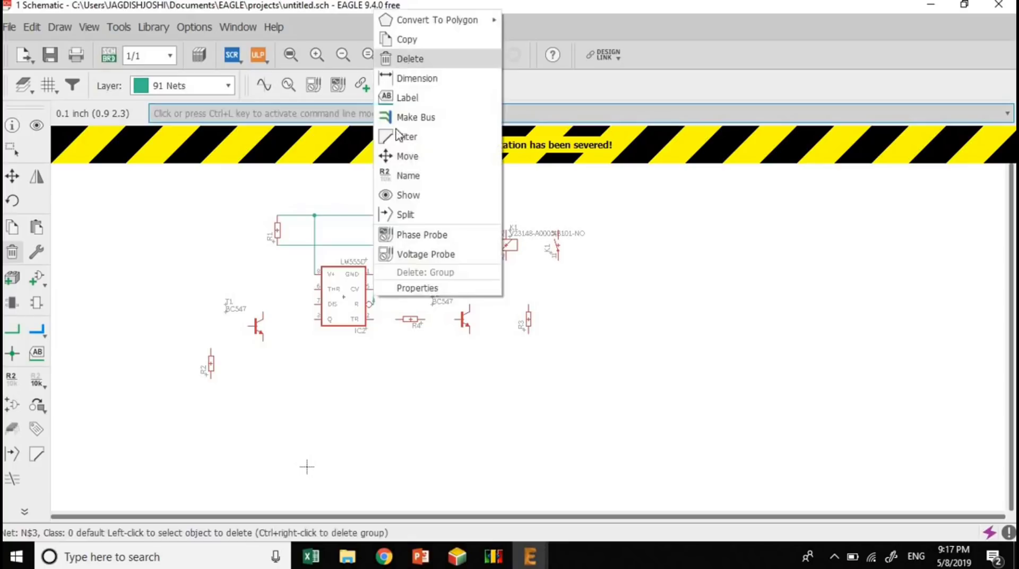
{"action": "left_click", "coordinate": [370, 245]}
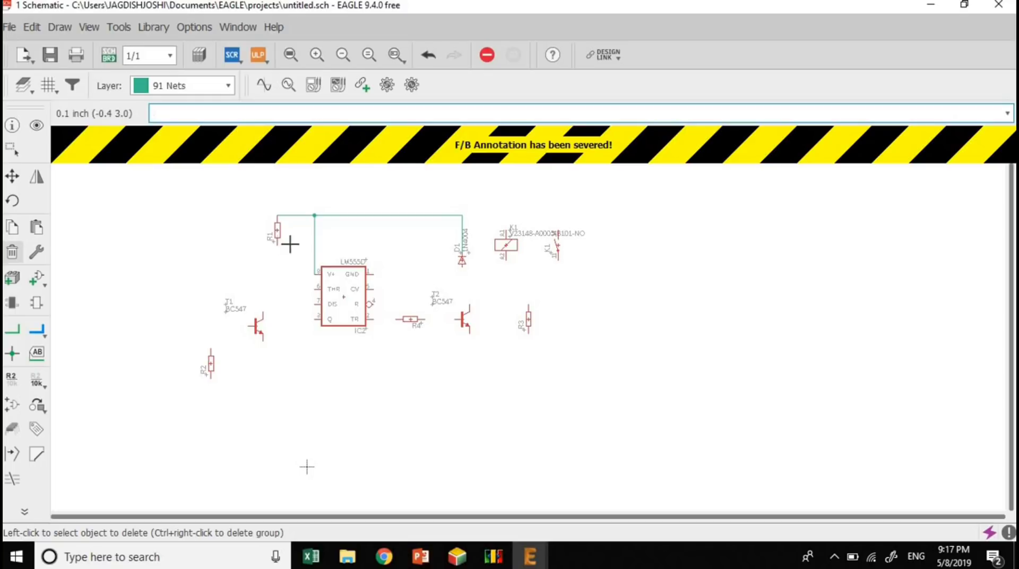
{"action": "left_click", "coordinate": [11, 332]}
{"action": "left_click", "coordinate": [277, 244]}
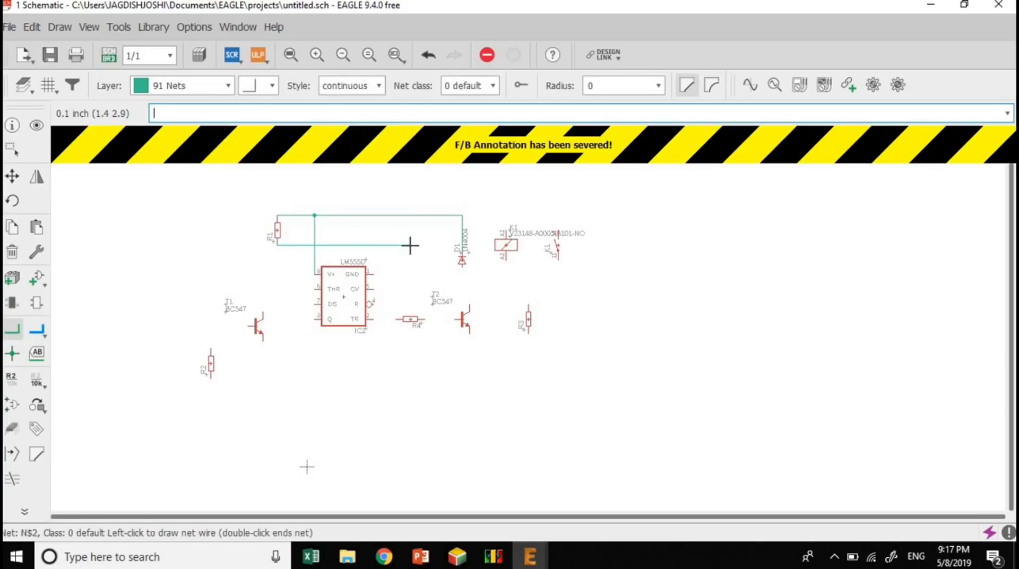
{"action": "double_click", "coordinate": [410, 244]}
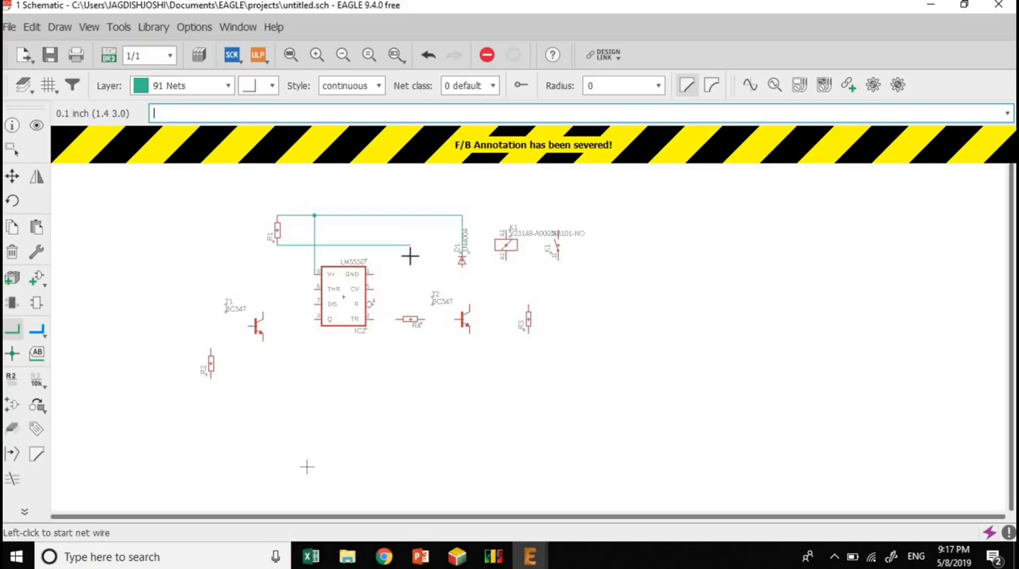
{"action": "right_click", "coordinate": [300, 246]}
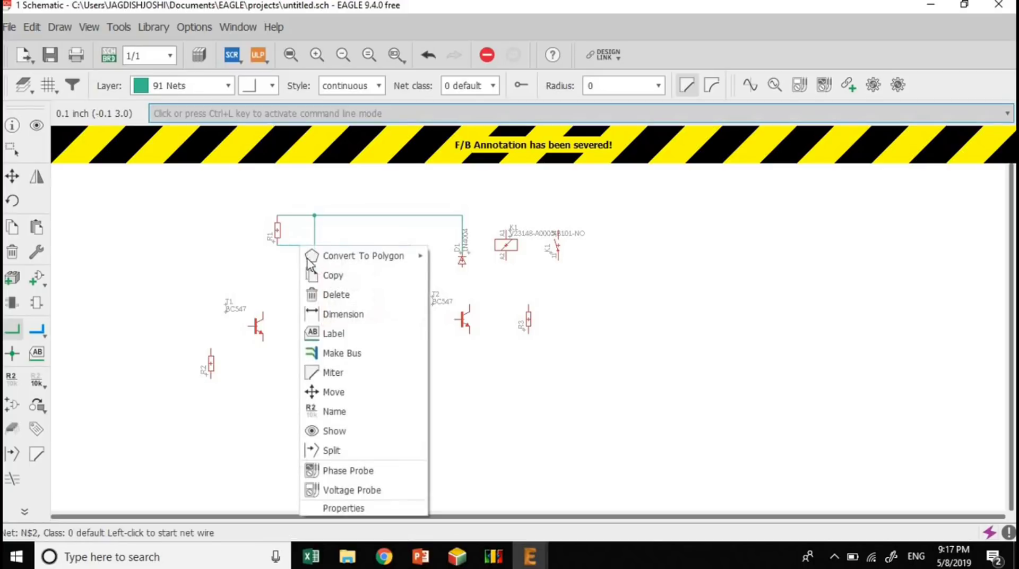
{"action": "left_click", "coordinate": [326, 293]}
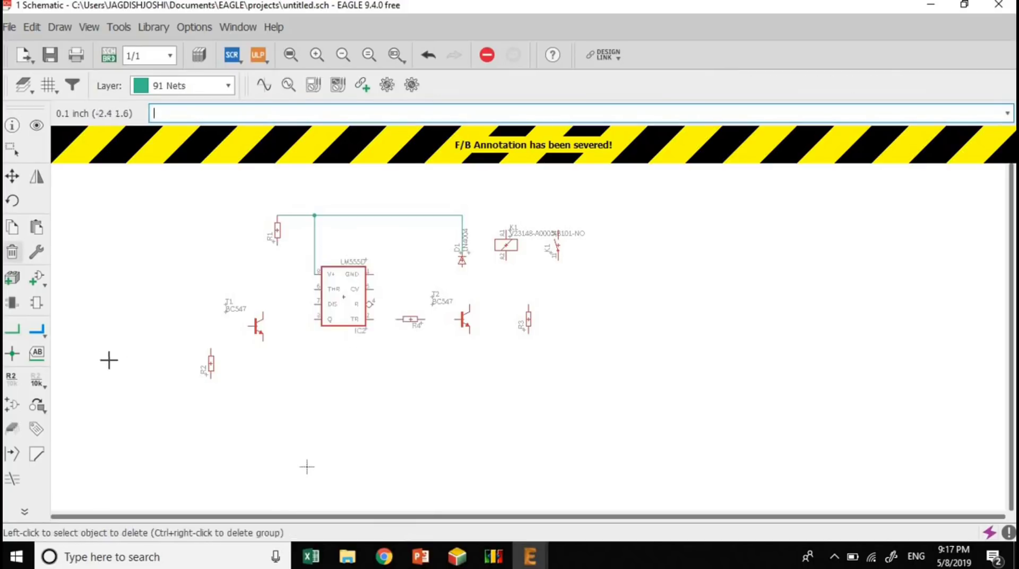
- Wire R1's lower pin around the 555 timer to IC2's R pin, and down to T1's collector
{"action": "left_click", "coordinate": [12, 335]}
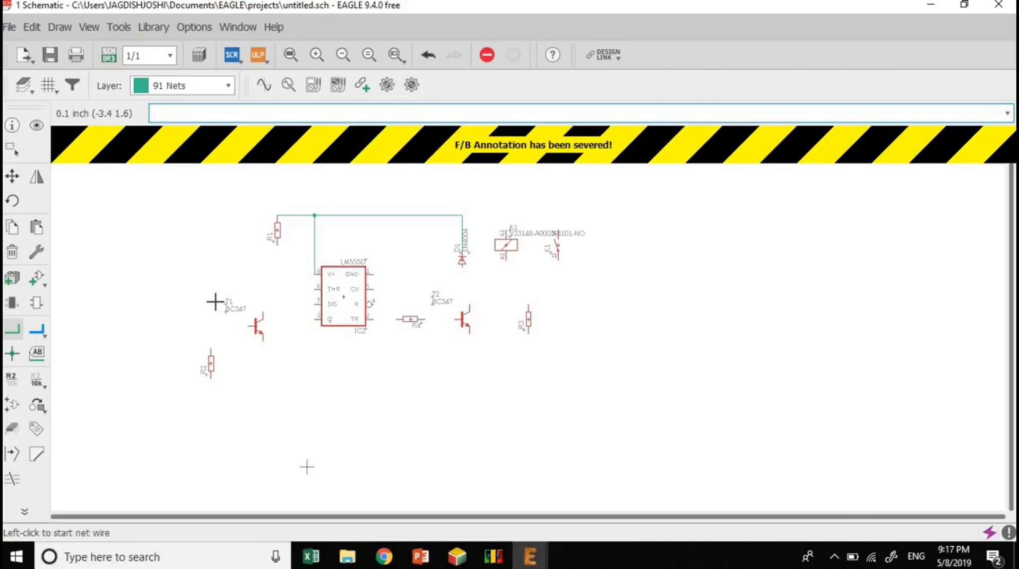
{"action": "left_click", "coordinate": [276, 242]}
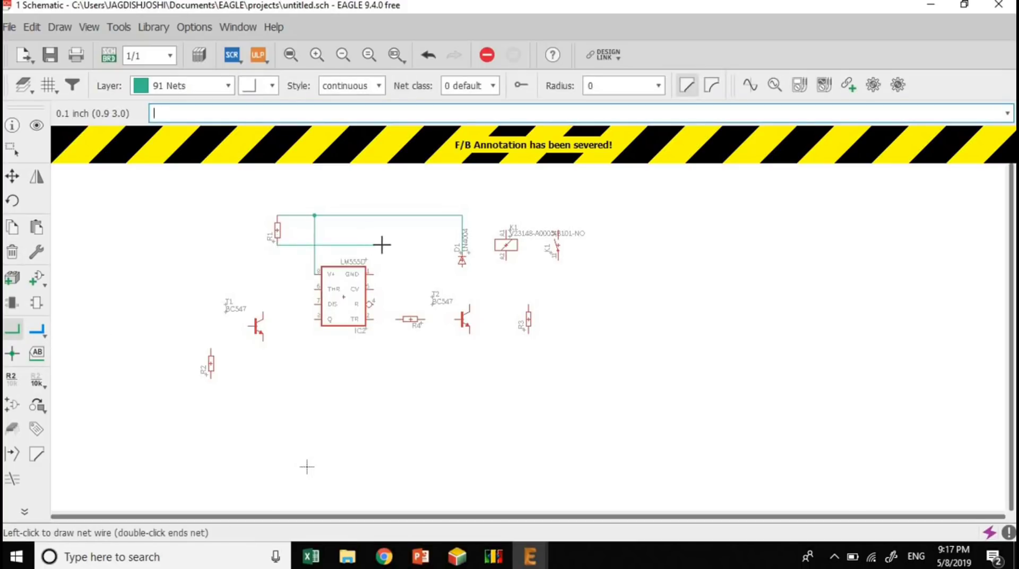
{"action": "left_click", "coordinate": [369, 304]}
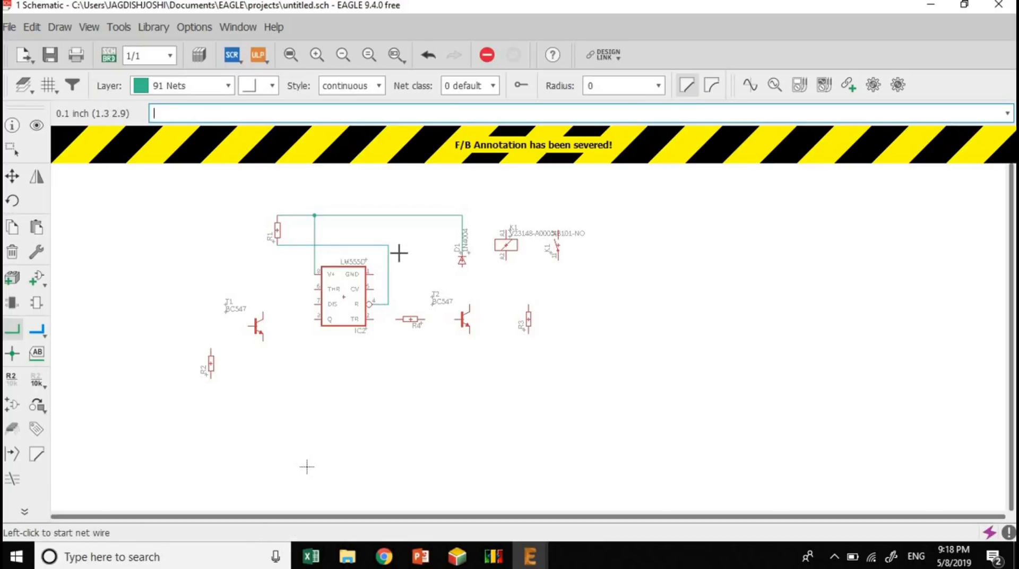
{"action": "left_click", "coordinate": [278, 245]}
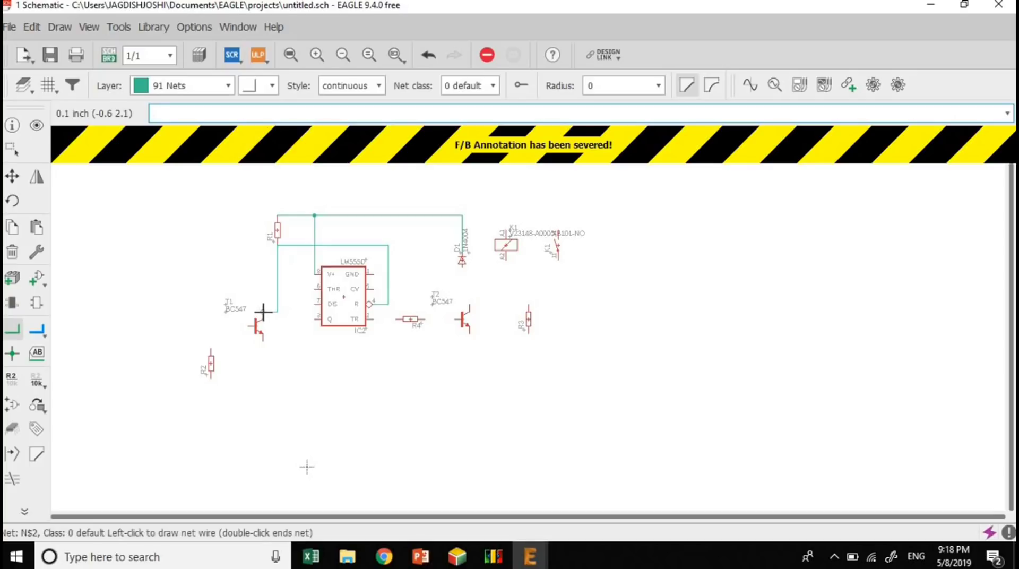
{"action": "left_click", "coordinate": [263, 312]}
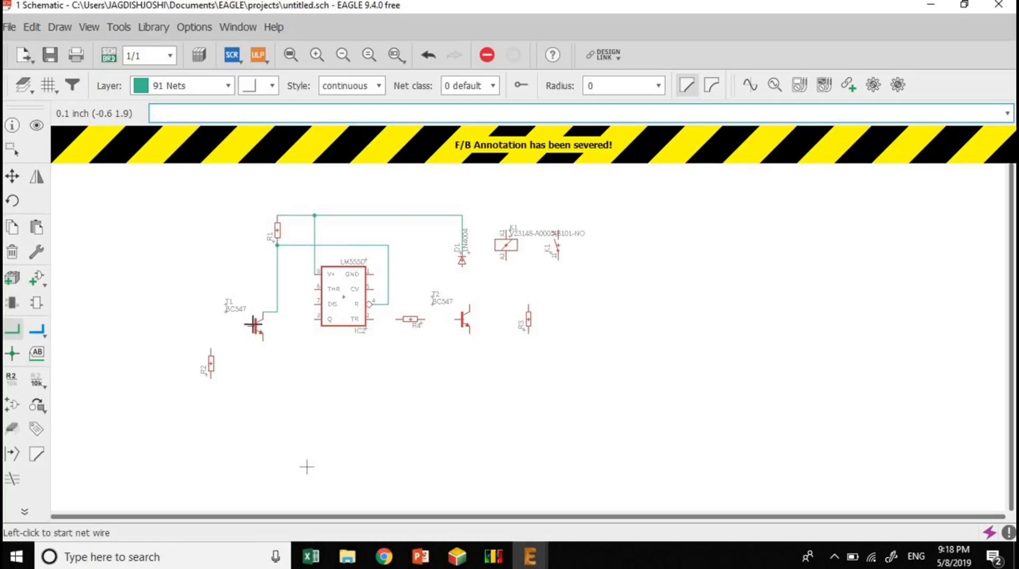
- Wire T1's base to R2's upper pin, and draw an open-ended net straight down from R2's lower pin
{"action": "left_click", "coordinate": [247, 326]}
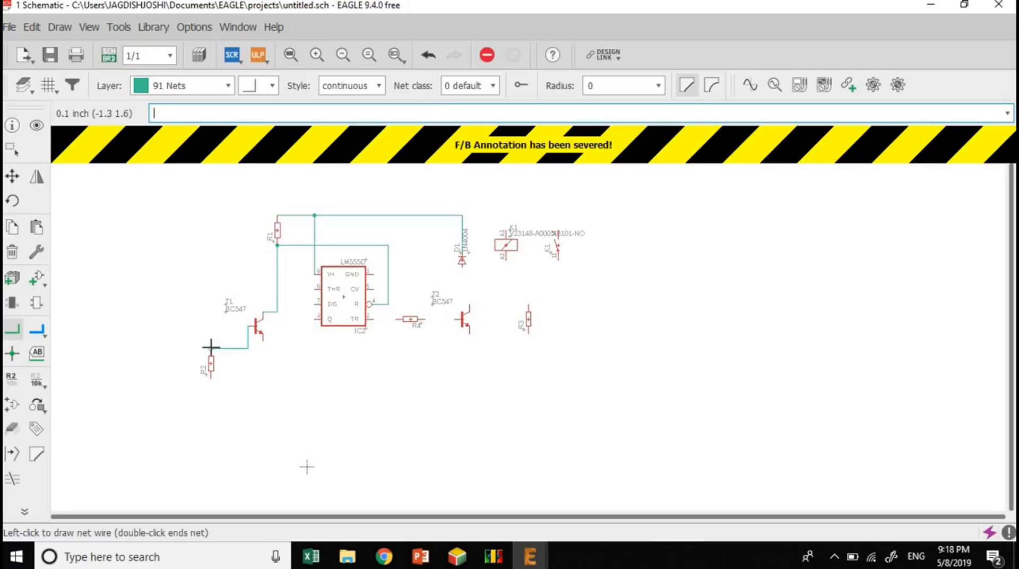
{"action": "left_click", "coordinate": [211, 353]}
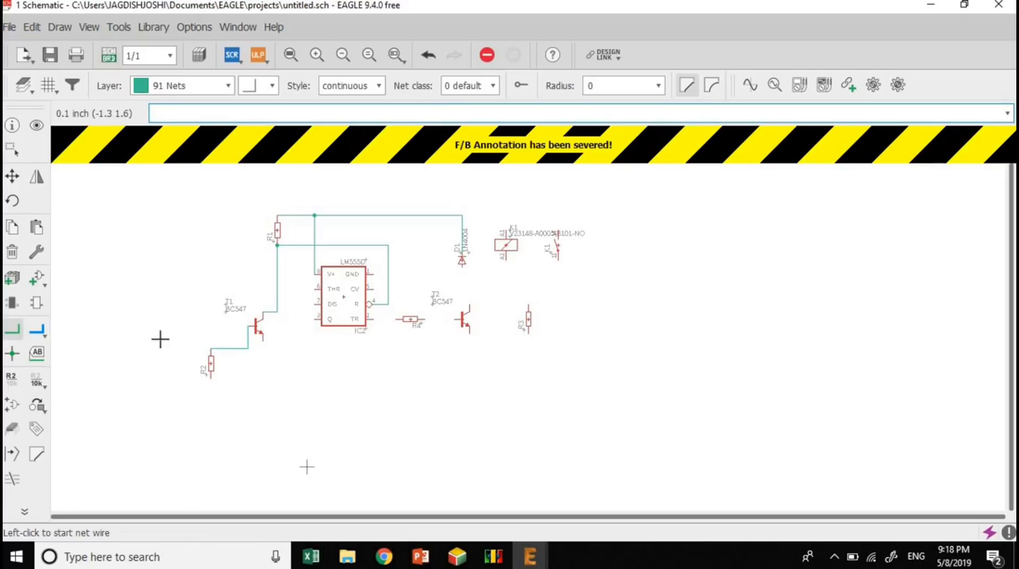
{"action": "left_click", "coordinate": [210, 377]}
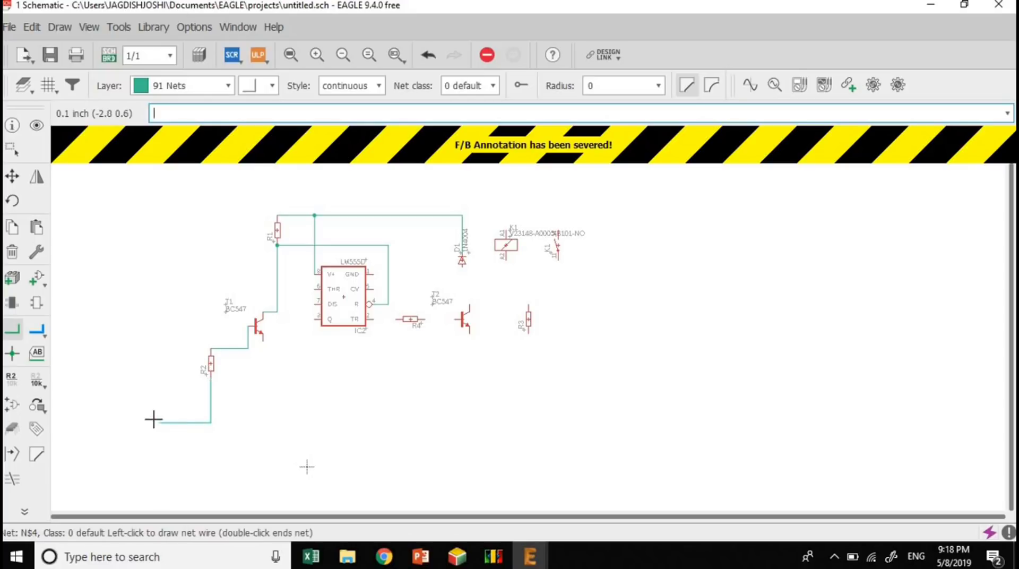
{"action": "double_click", "coordinate": [210, 422]}
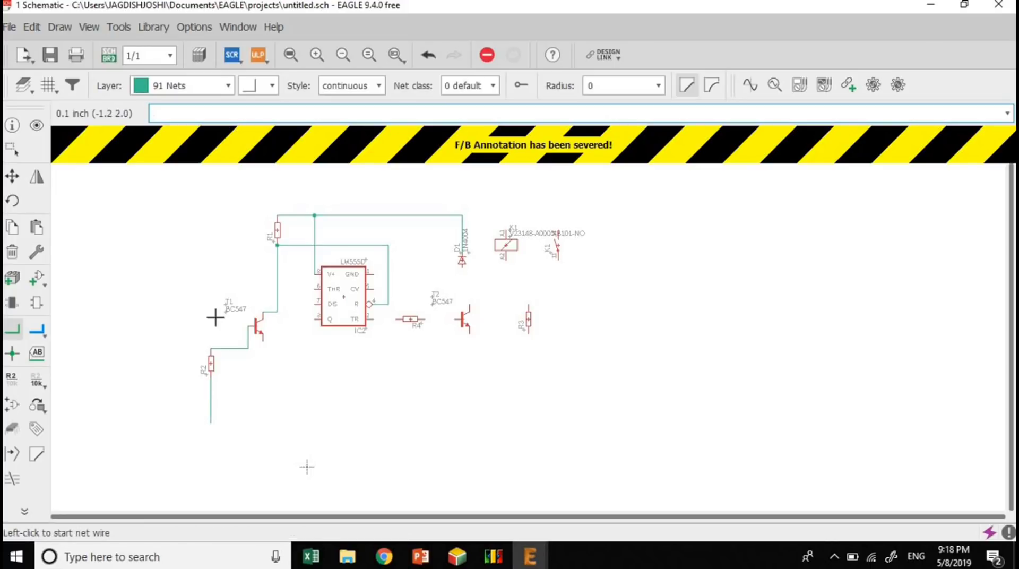
- Wire T1's emitter to IC2's THR pin, and route IC2's GND pin beneath the chip to the same net
{"action": "left_click", "coordinate": [264, 342]}
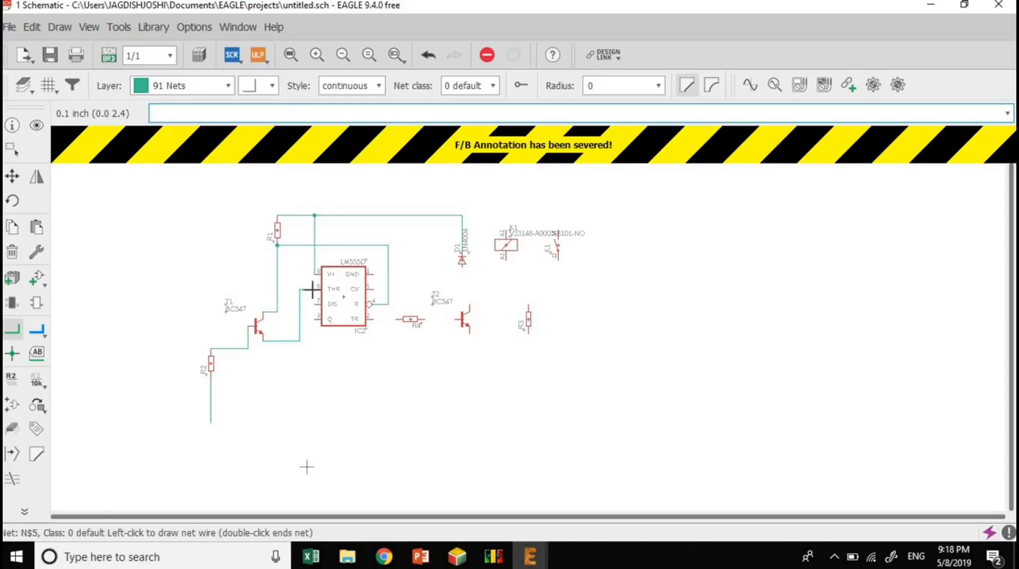
{"action": "left_click", "coordinate": [316, 289]}
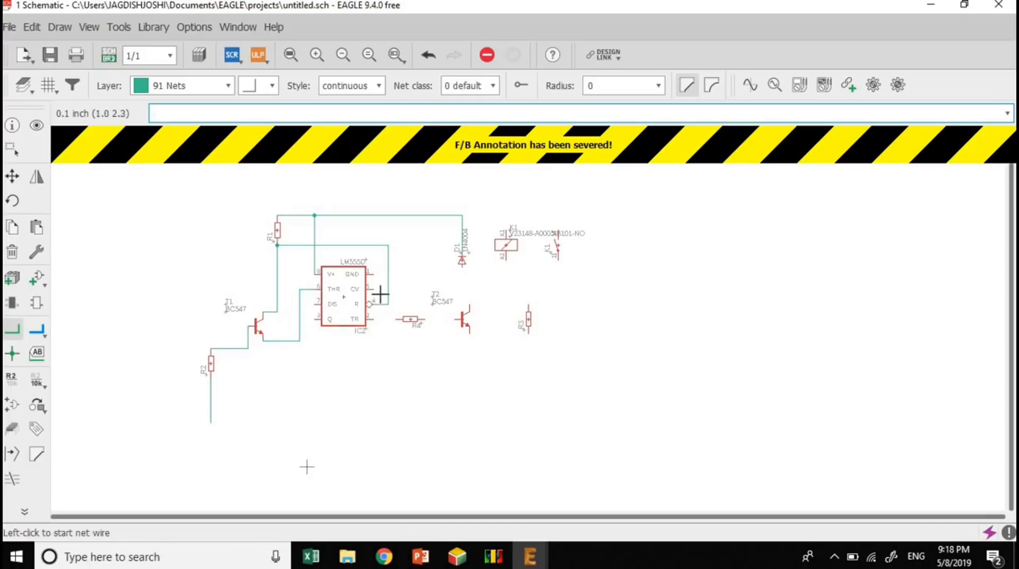
{"action": "left_click", "coordinate": [373, 273]}
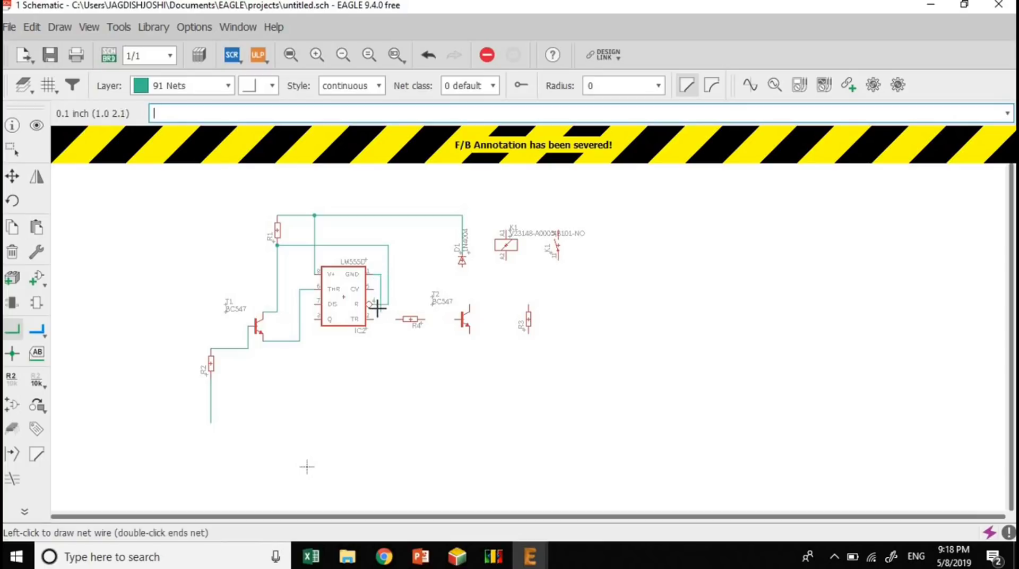
{"action": "left_click", "coordinate": [380, 348]}
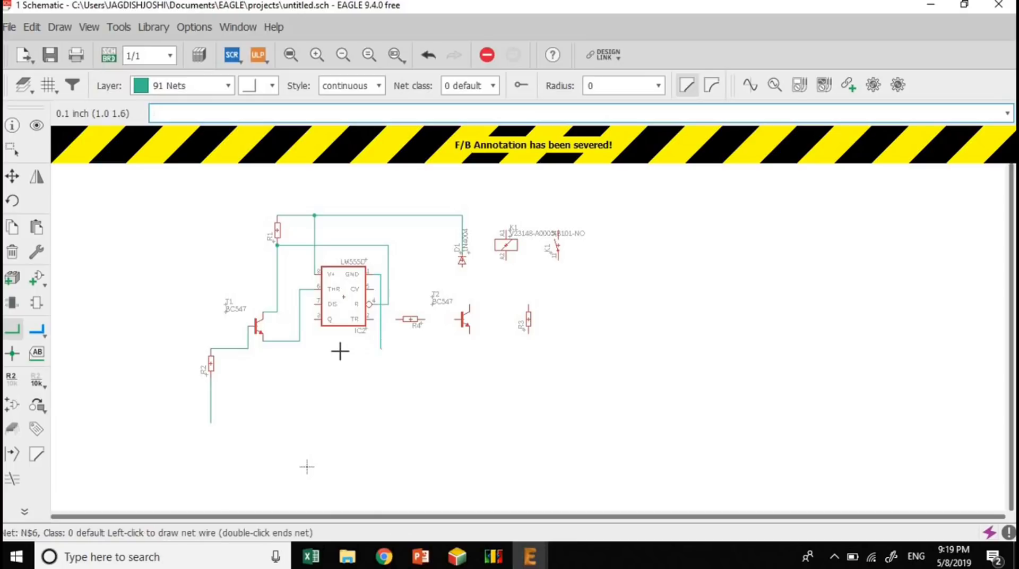
{"action": "left_click", "coordinate": [292, 341]}
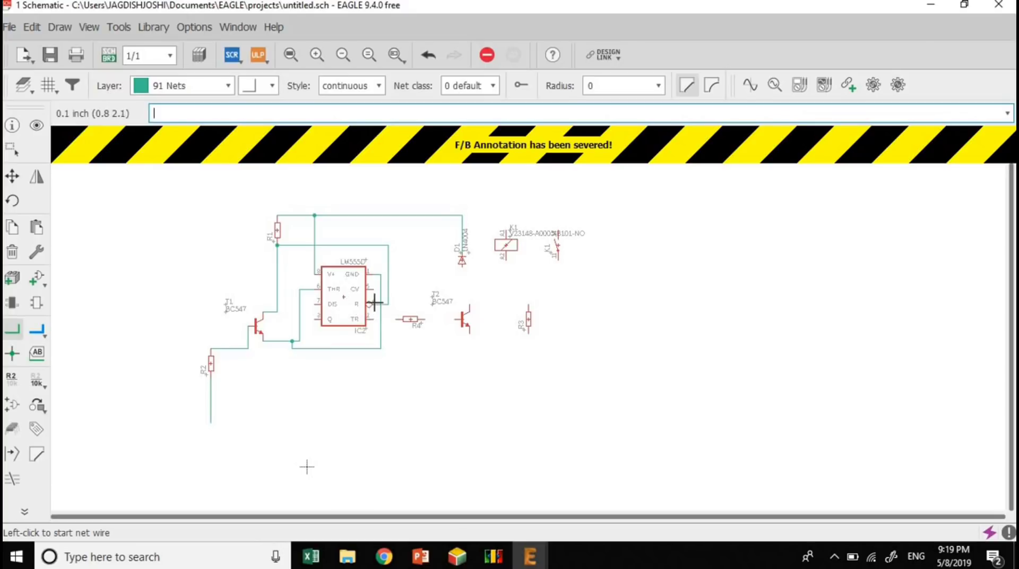
{"action": "left_click", "coordinate": [314, 319]}
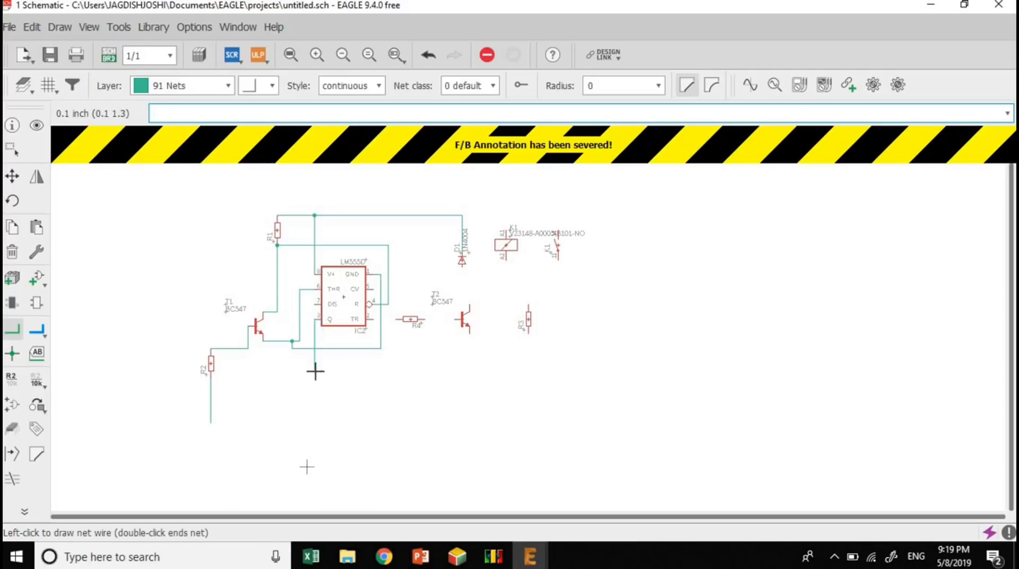
{"action": "double_click", "coordinate": [395, 365]}
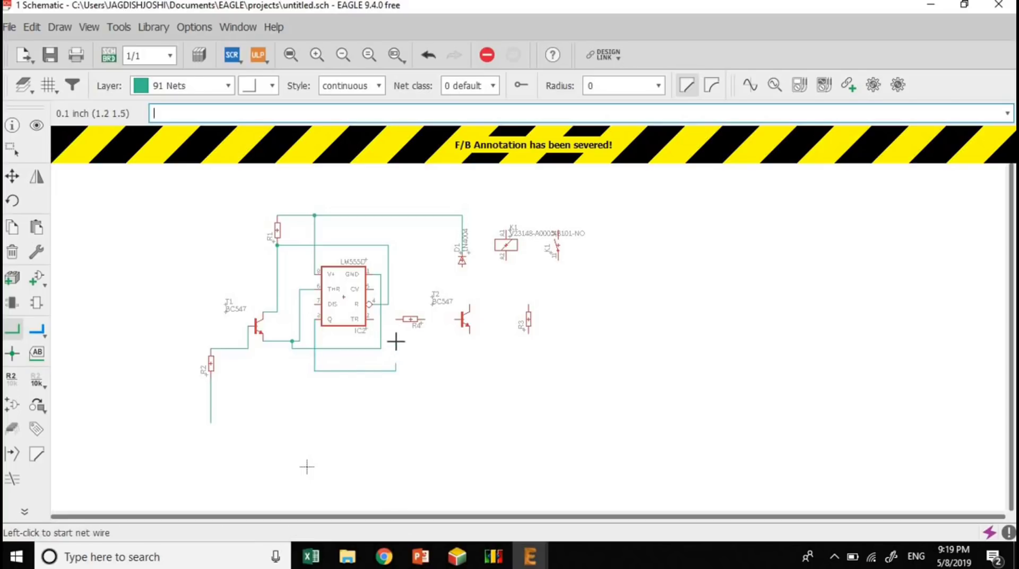
{"action": "right_click", "coordinate": [396, 369]}
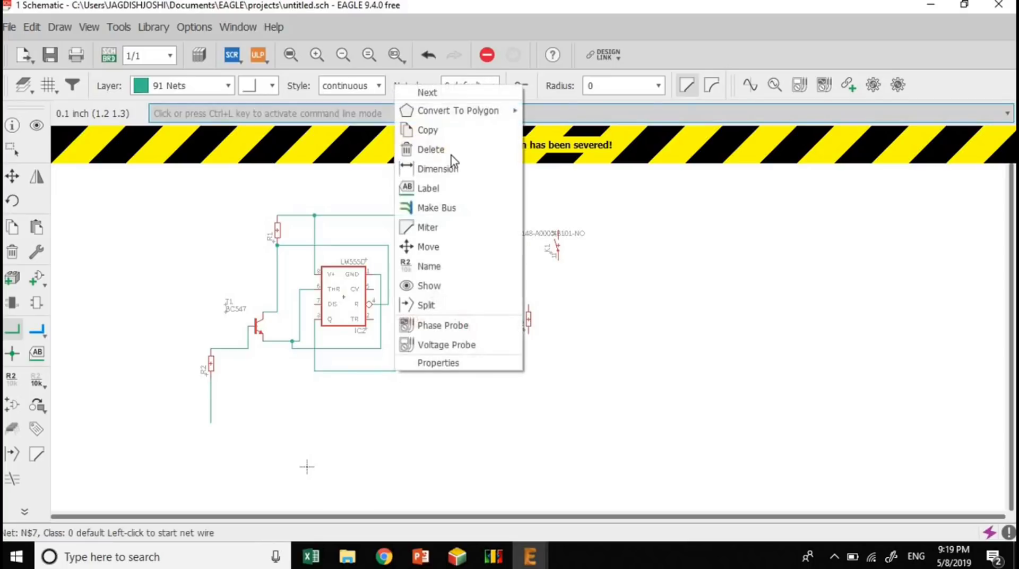
{"action": "left_click", "coordinate": [431, 150]}
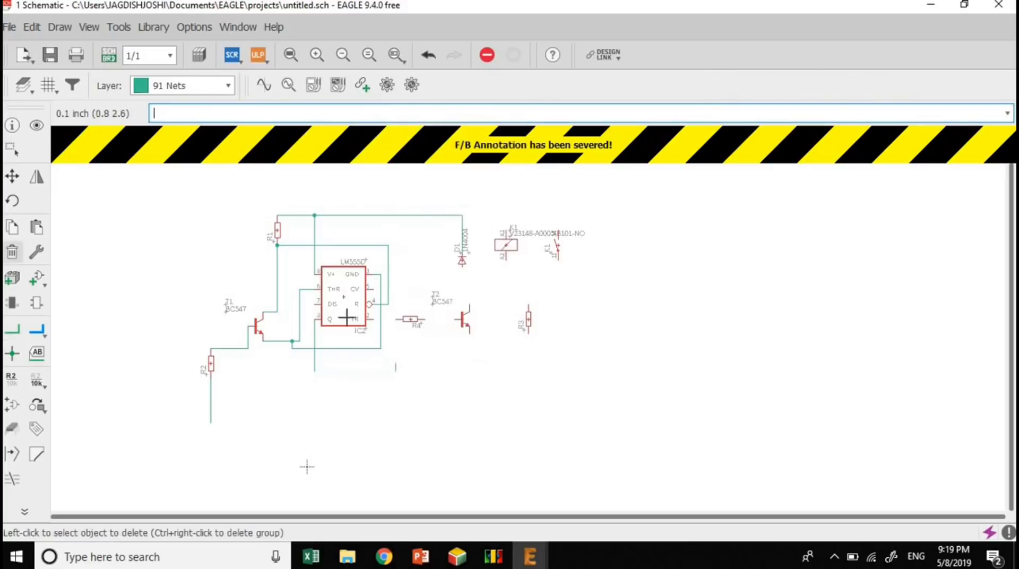
{"action": "right_click", "coordinate": [396, 370]}
{"action": "left_click", "coordinate": [423, 131]}
{"action": "right_click", "coordinate": [313, 341]}
{"action": "left_click", "coordinate": [351, 104]}
- Draw a net from IC2's Q pin down, beneath the chip and up to R4's left pin
{"action": "left_click", "coordinate": [12, 330]}
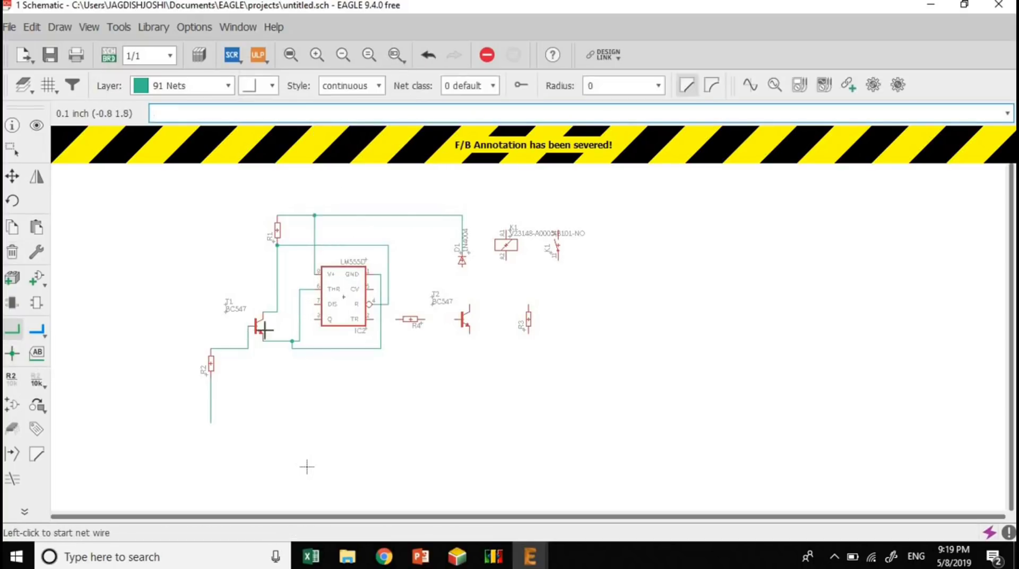
{"action": "left_click", "coordinate": [315, 318]}
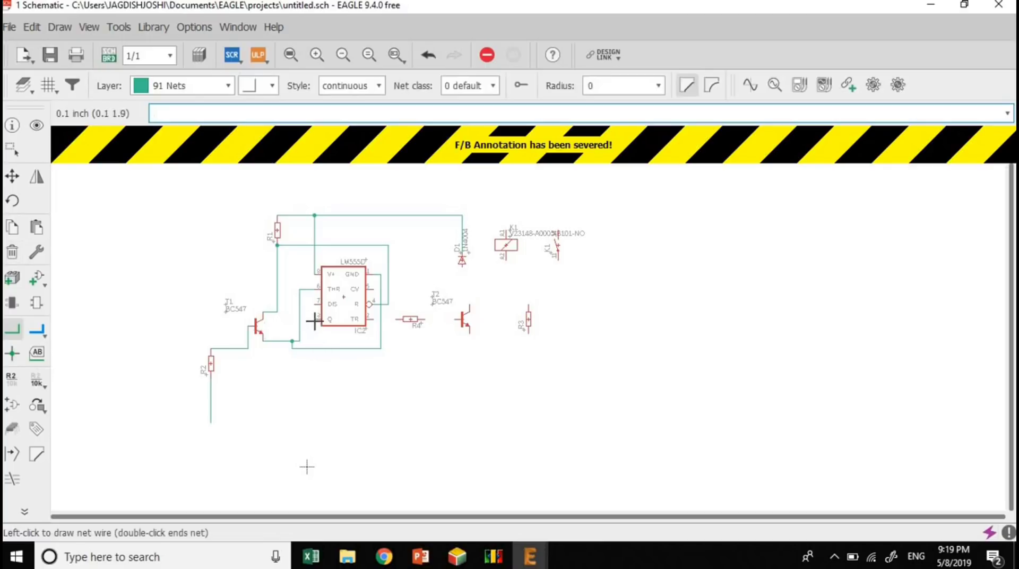
{"action": "key", "text": "Escape"}
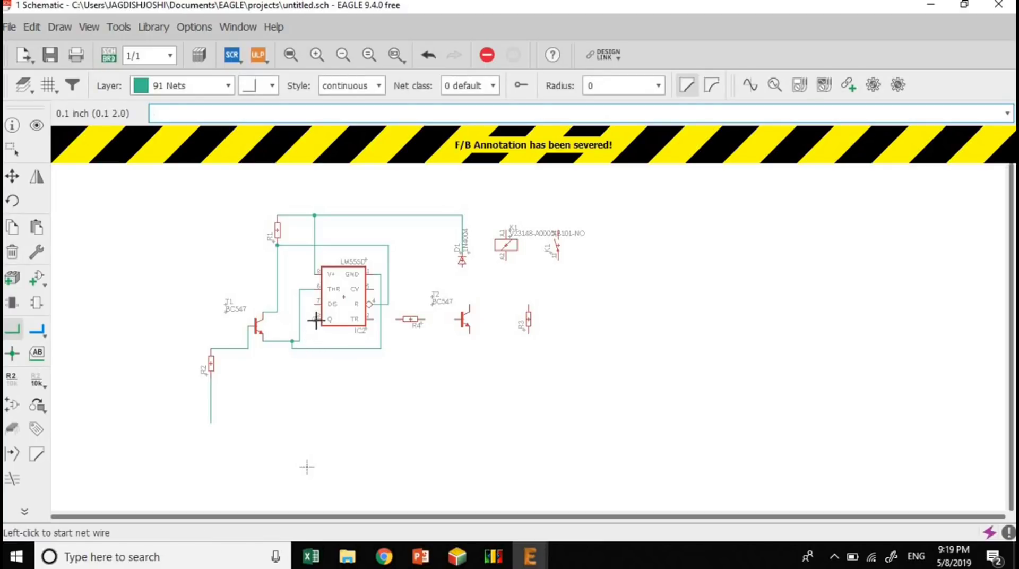
{"action": "left_click", "coordinate": [311, 318]}
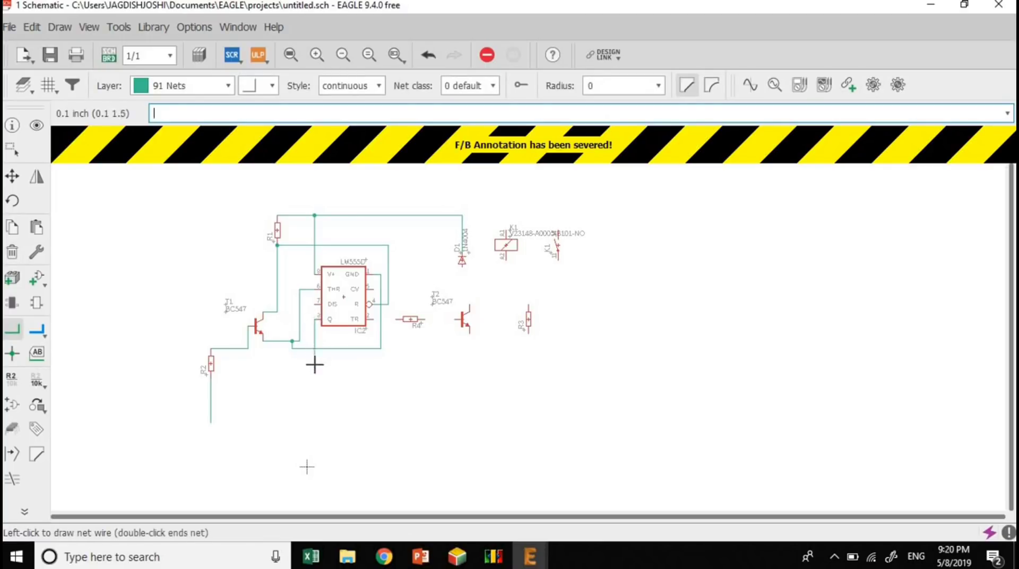
{"action": "left_click", "coordinate": [393, 364]}
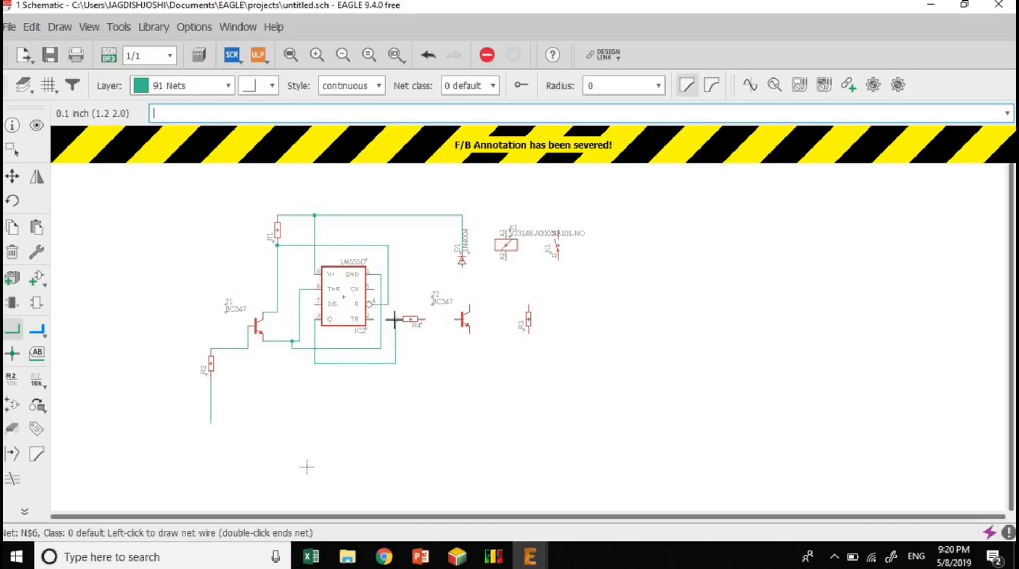
{"action": "left_click", "coordinate": [395, 318]}
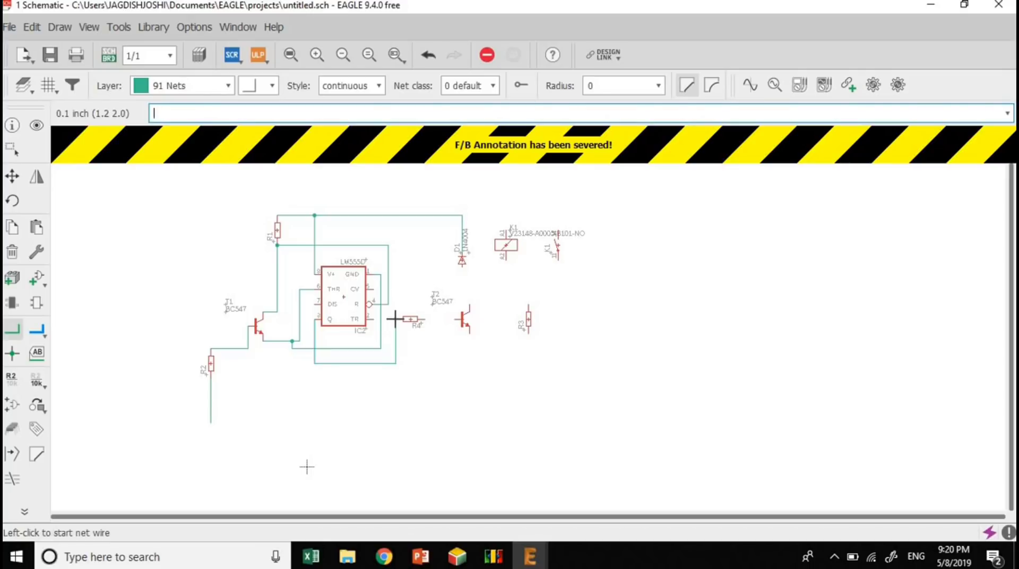
- Wire R4's right pin to T2's base, and T2's emitter to the ground net beneath the 555 timer
{"action": "left_click", "coordinate": [424, 319]}
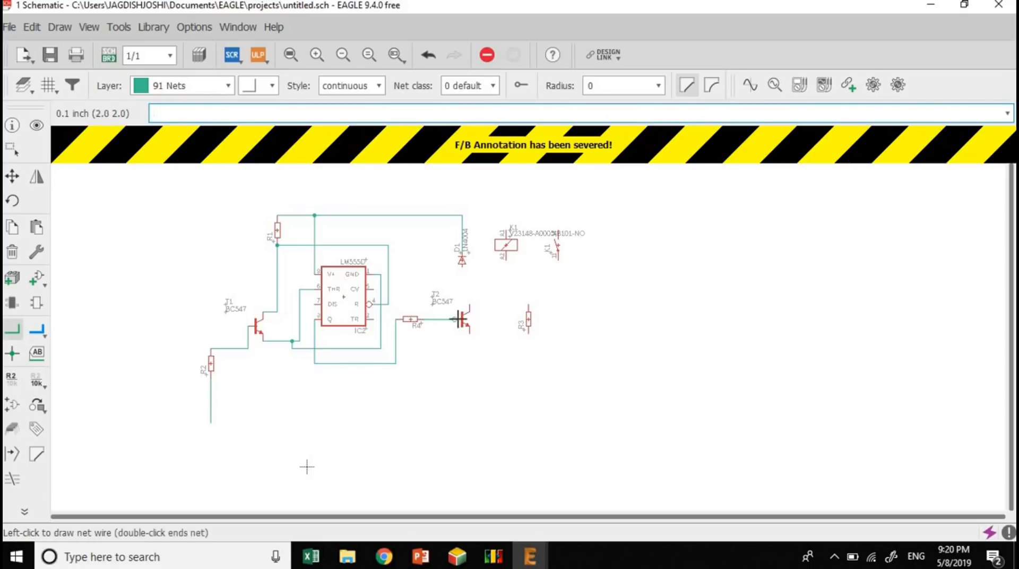
{"action": "left_click", "coordinate": [456, 319]}
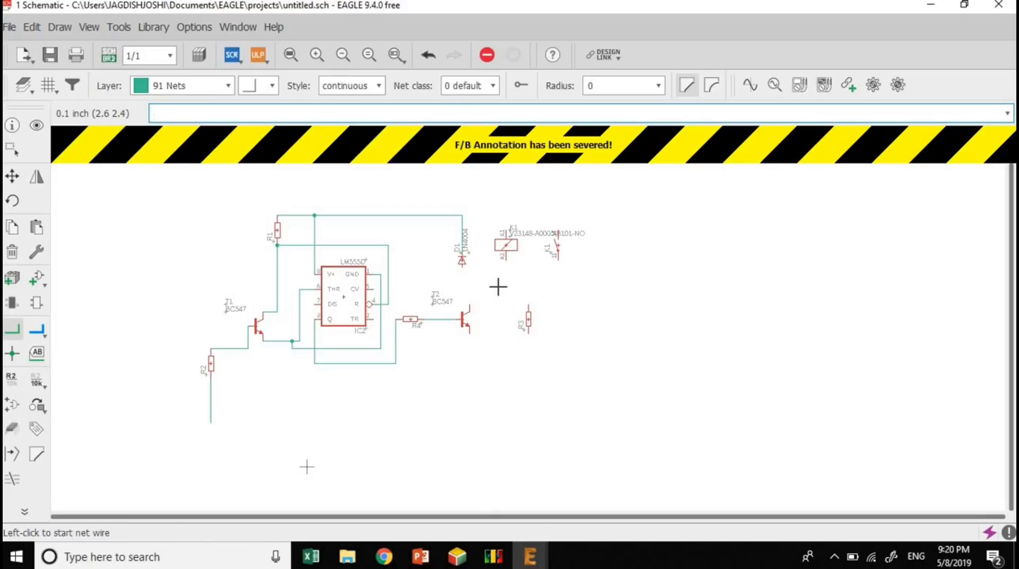
{"action": "left_click", "coordinate": [469, 334]}
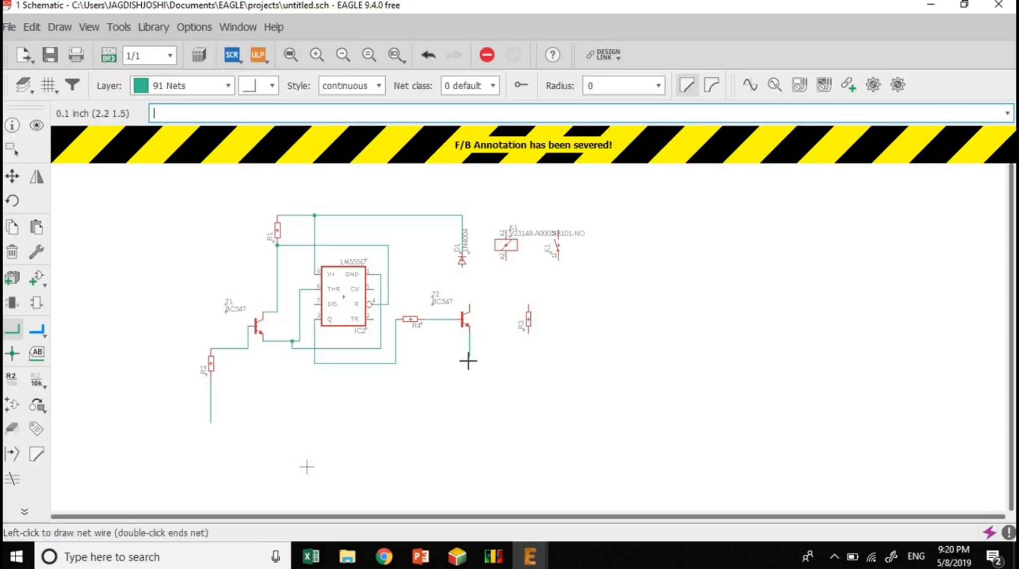
{"action": "left_click", "coordinate": [373, 348]}
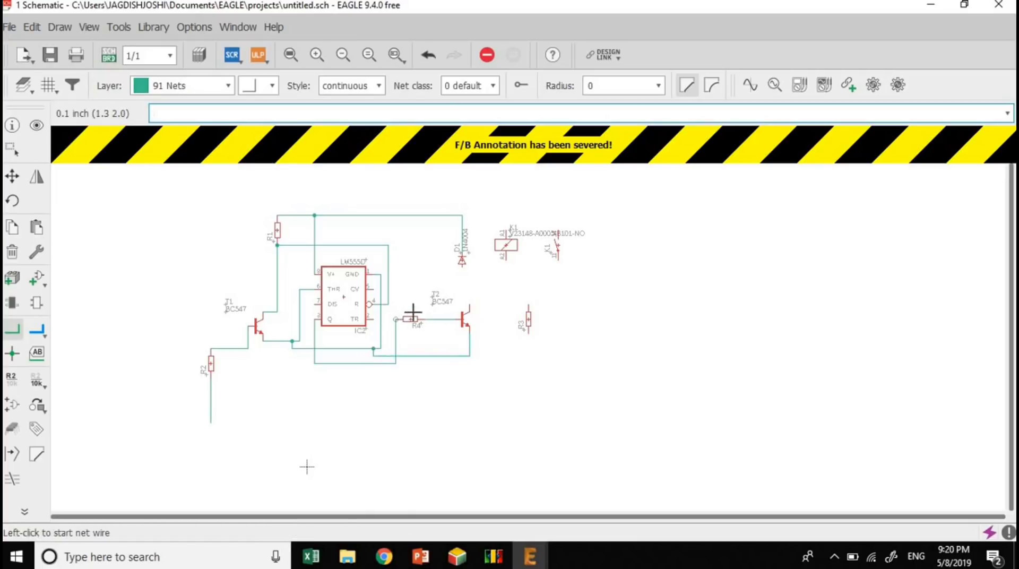
- Wire T2's collector to D1's lower pin, and connect relay K1's coil between that pin and the upper supply net
{"action": "left_click", "coordinate": [469, 306]}
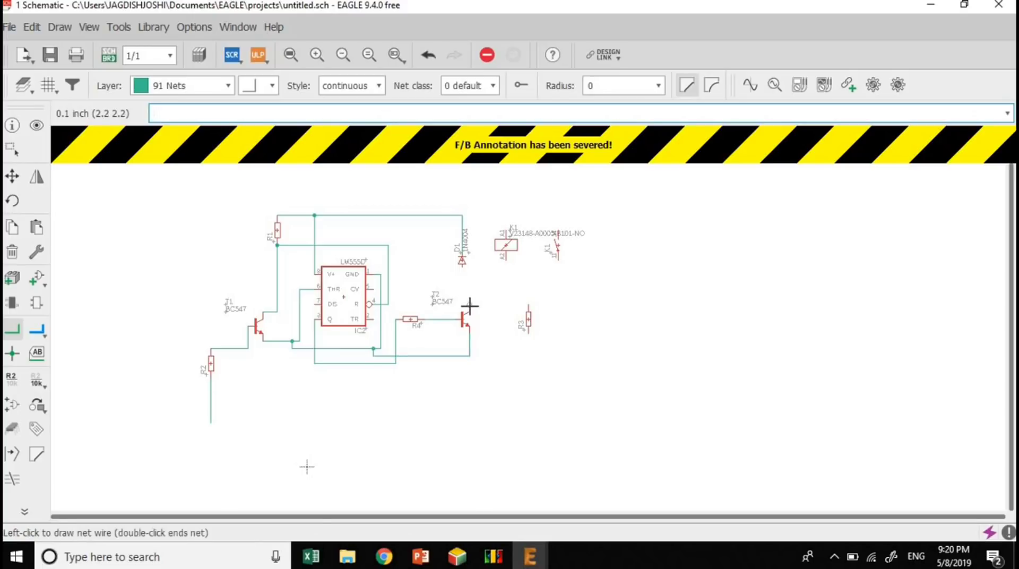
{"action": "left_click", "coordinate": [460, 267]}
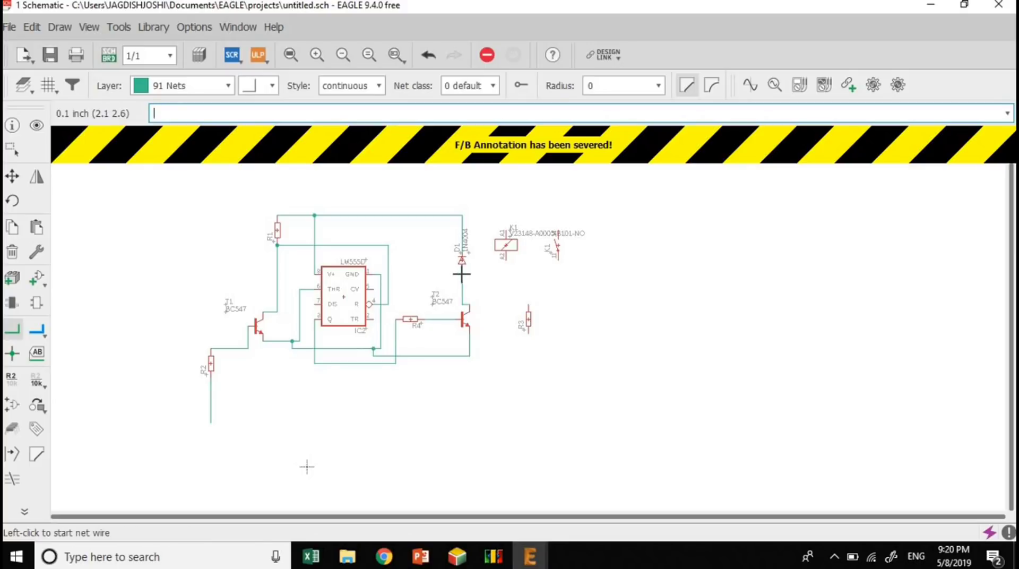
{"action": "left_click", "coordinate": [461, 268]}
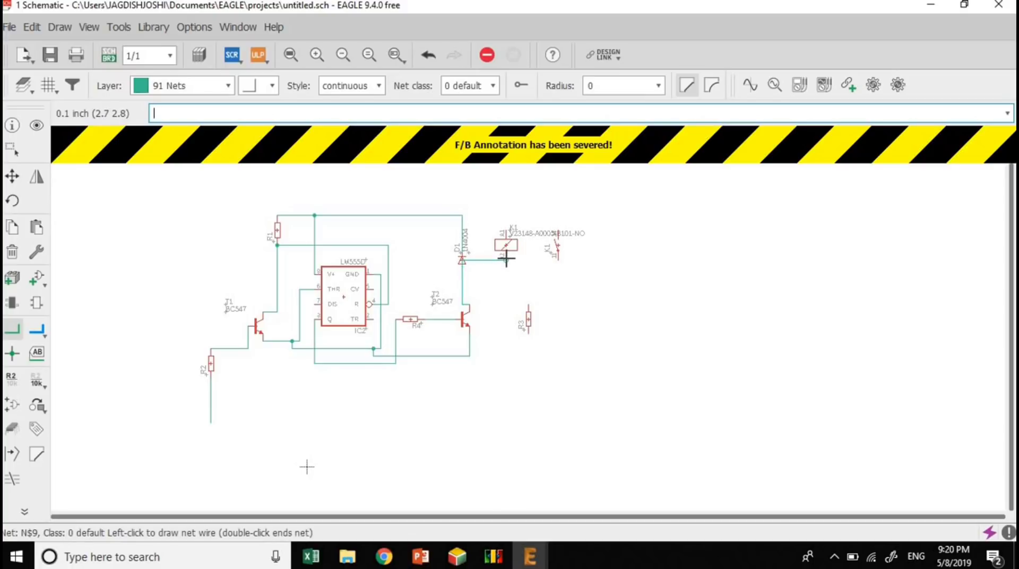
{"action": "left_click", "coordinate": [506, 258]}
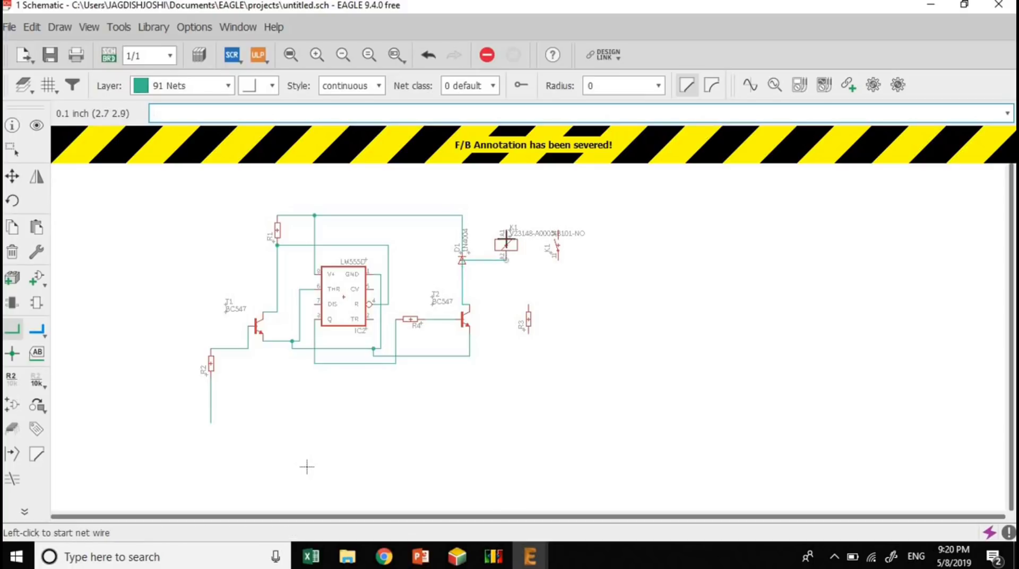
{"action": "left_click", "coordinate": [507, 230]}
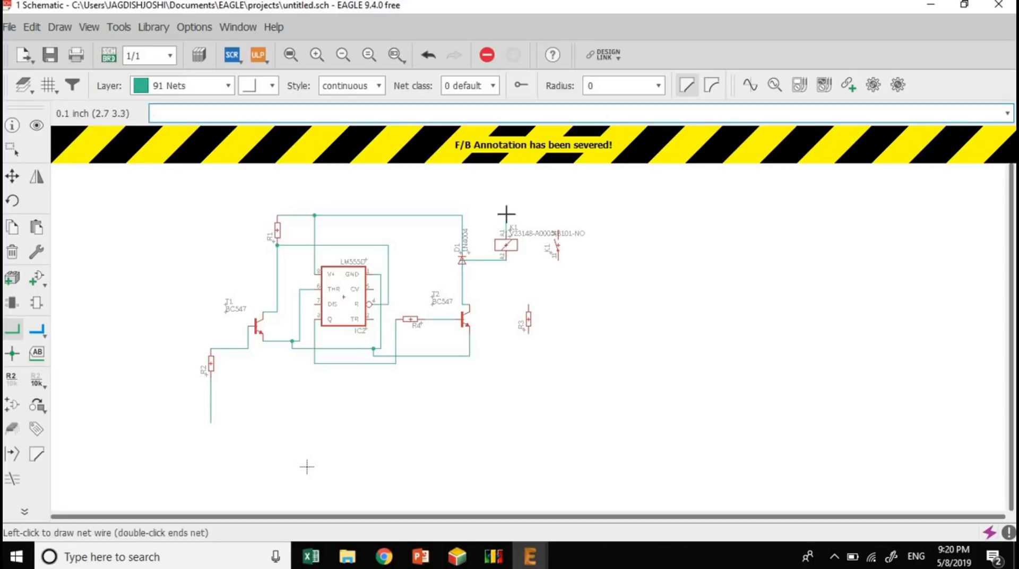
{"action": "left_click", "coordinate": [462, 215]}
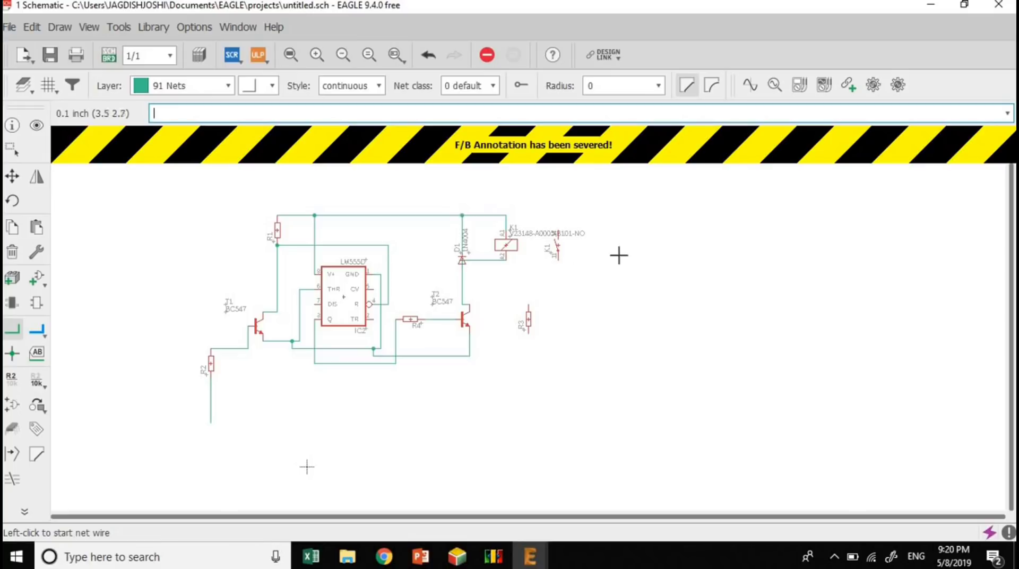
- Delete the unconnected resistor R3 from the schematic
{"action": "right_click", "coordinate": [528, 320]}
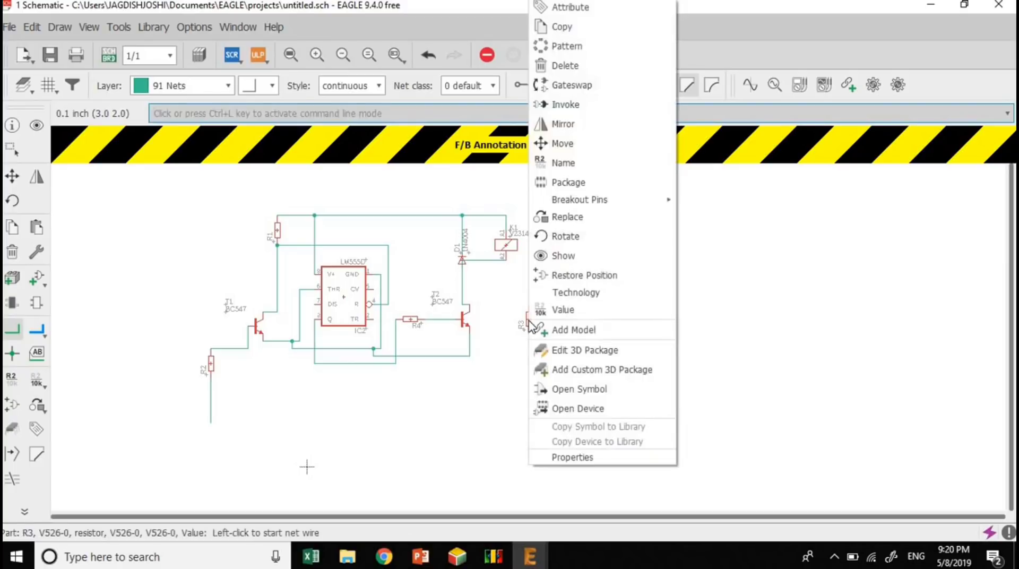
{"action": "left_click", "coordinate": [583, 66]}
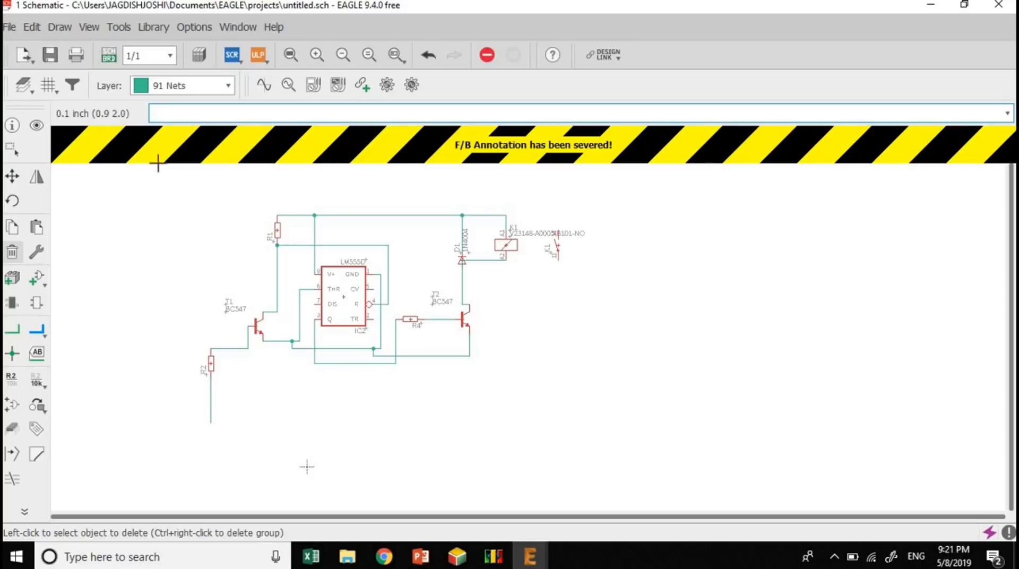
- Save the schematic to the Desktop under the file name au
{"action": "left_click", "coordinate": [51, 54]}
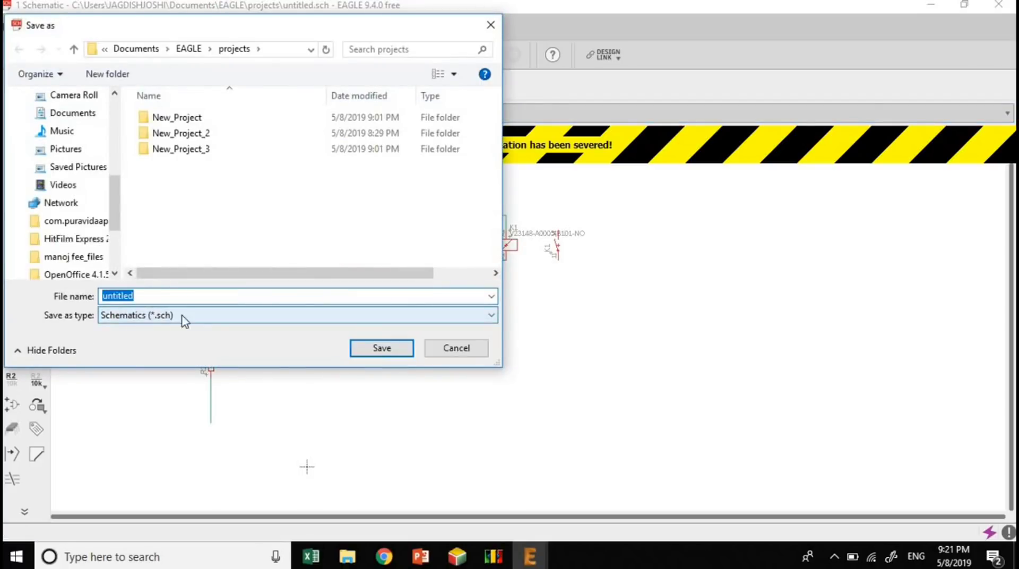
{"action": "key", "text": "BackSpace"}
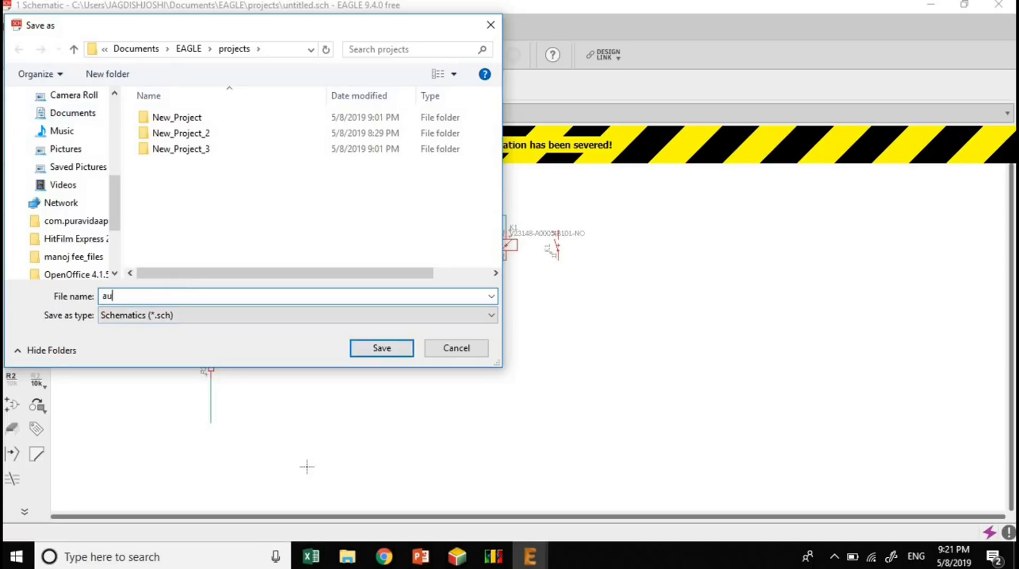
{"action": "left_click", "coordinate": [114, 93]}
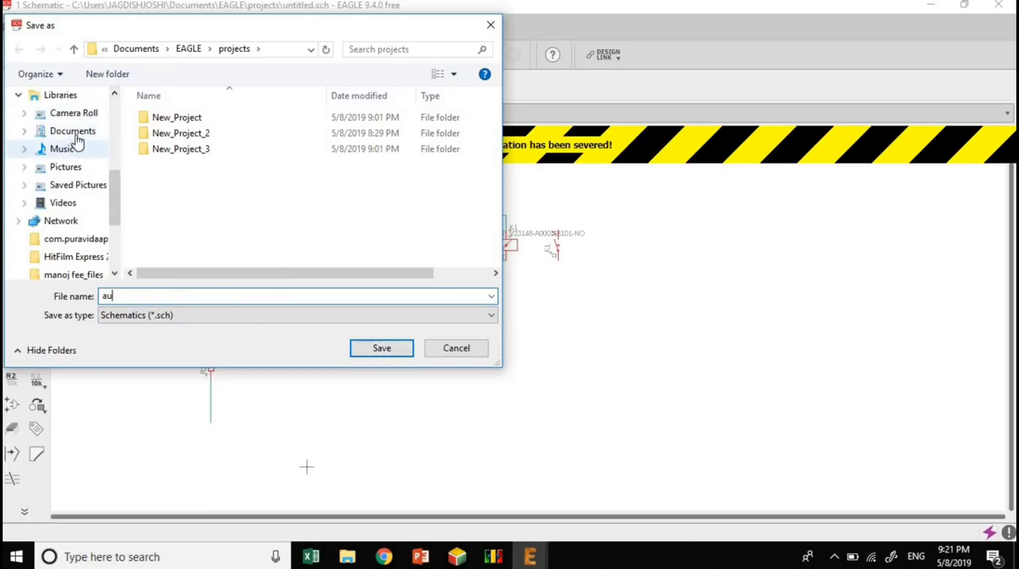
{"action": "scroll", "coordinate": [110, 103], "scroll_direction": "up", "scroll_amount": 5}
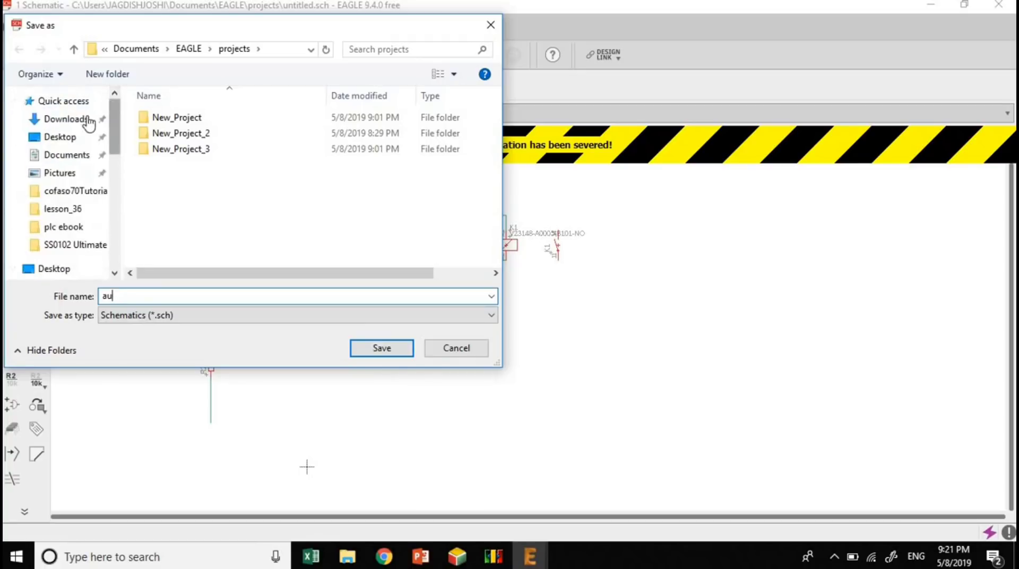
{"action": "left_click", "coordinate": [61, 137]}
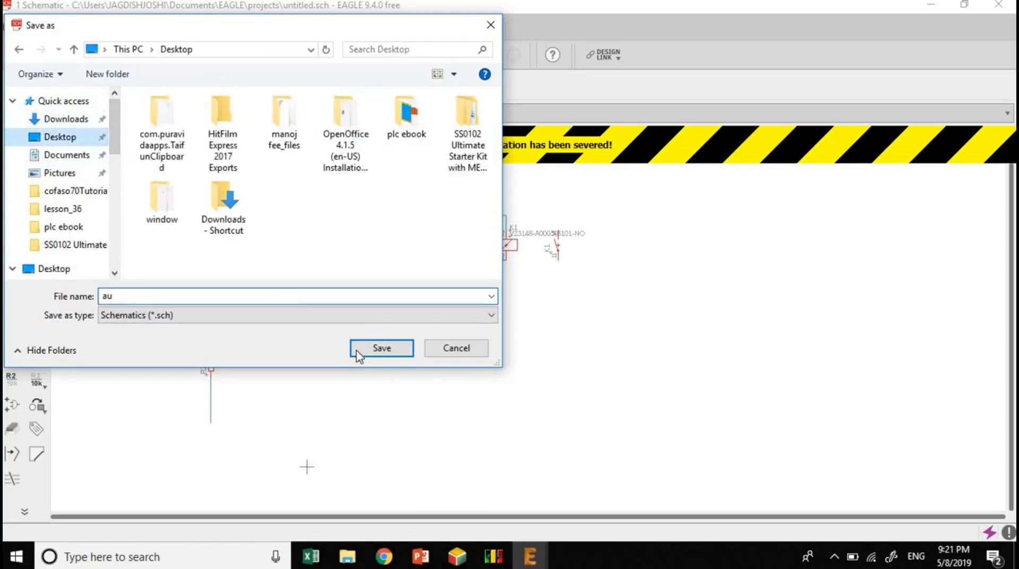
{"action": "left_click", "coordinate": [374, 350]}
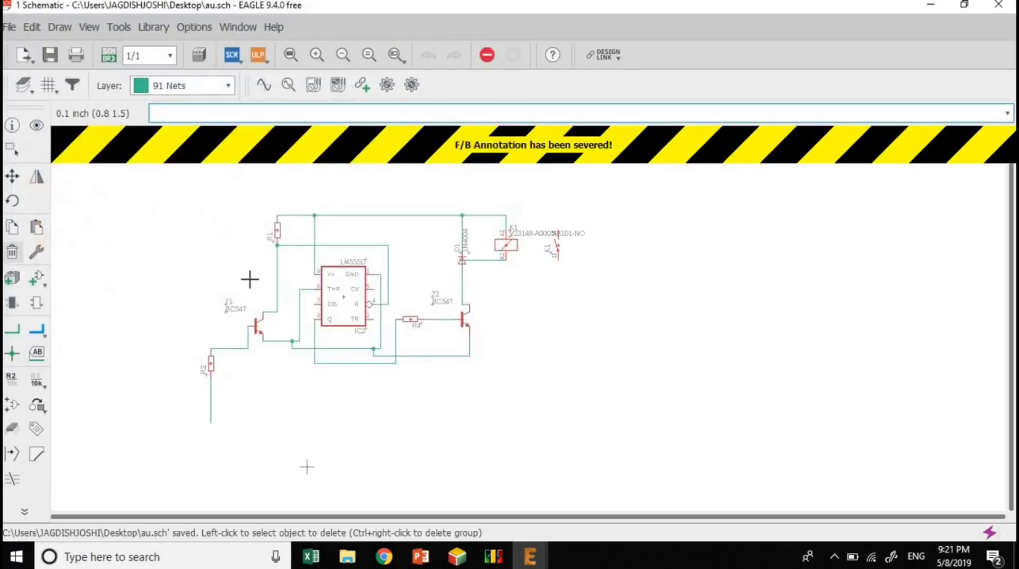
- Generate a board layout from the saved schematic
{"action": "left_click", "coordinate": [107, 57]}
{"action": "left_click", "coordinate": [247, 86]}
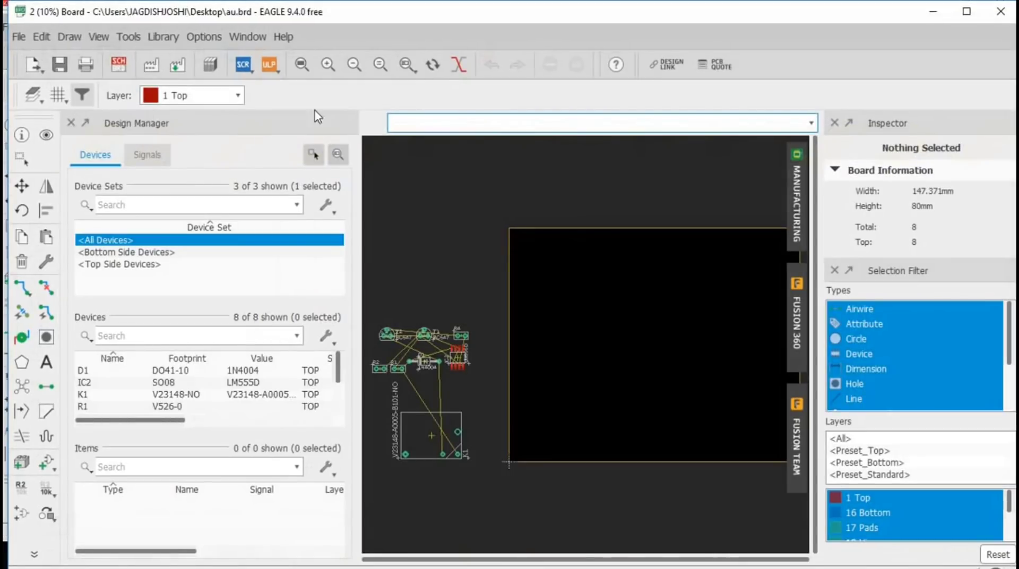
- Try to move relay K1 onto the board, and place resistor R4 near the board outline's upper-left corner
{"action": "left_click_drag", "start_coordinate": [448, 426], "coordinate": [551, 371]}
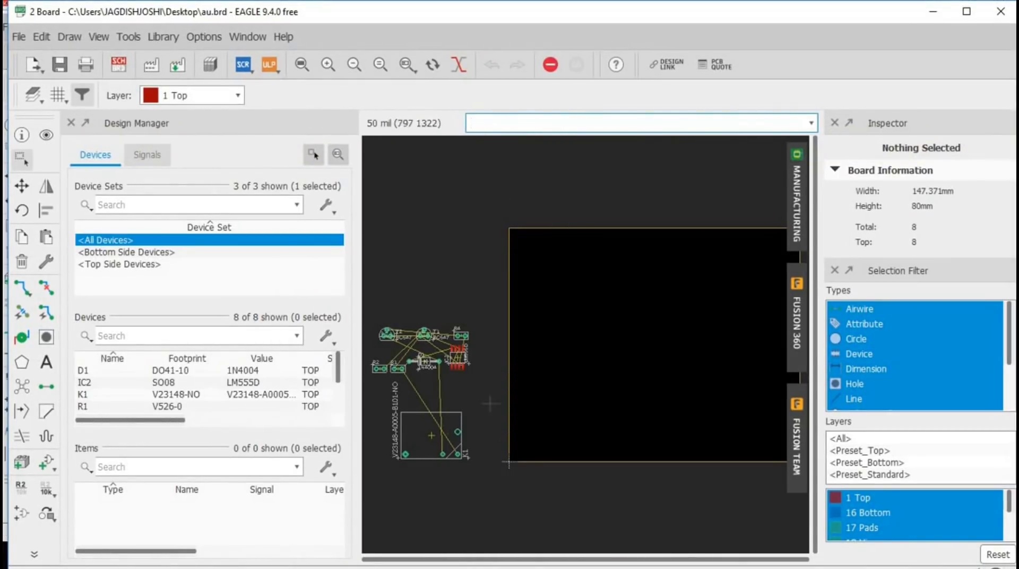
{"action": "left_click", "coordinate": [446, 431]}
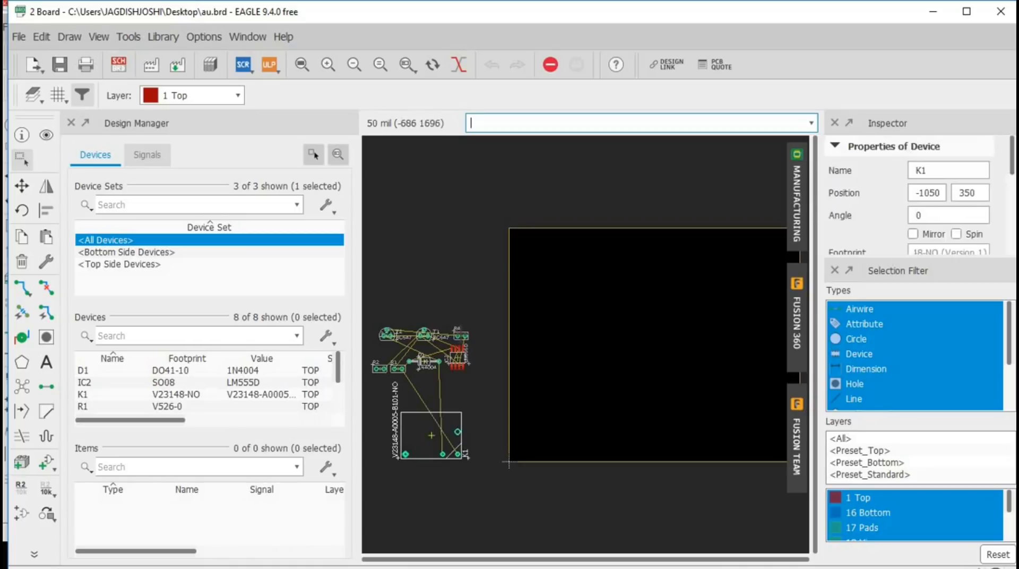
{"action": "left_click_drag", "start_coordinate": [461, 333], "coordinate": [545, 239]}
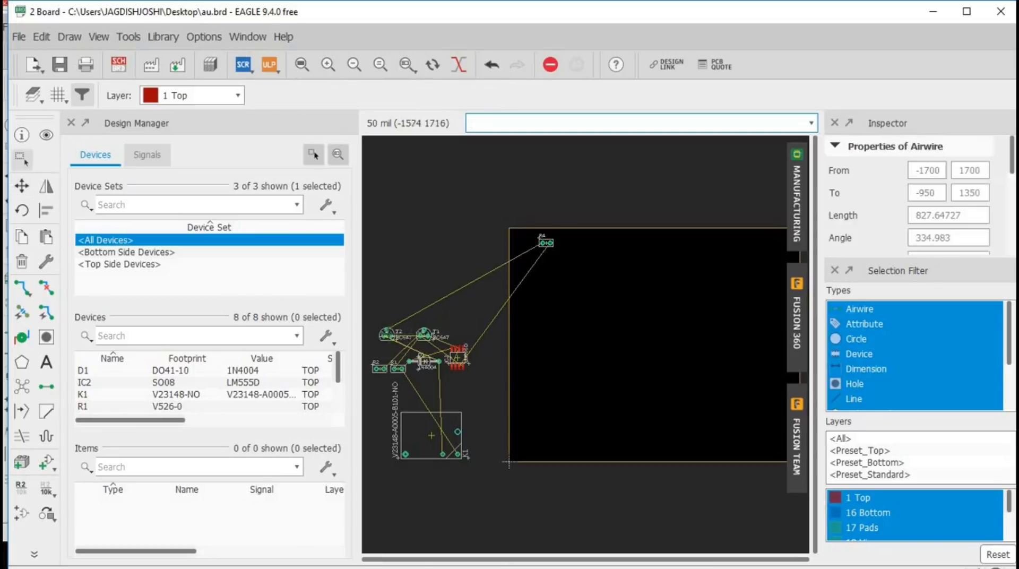
- Move transistor T2 into the board outline, near its upper edge just right of R4
{"action": "left_click_drag", "start_coordinate": [388, 335], "coordinate": [439, 331]}
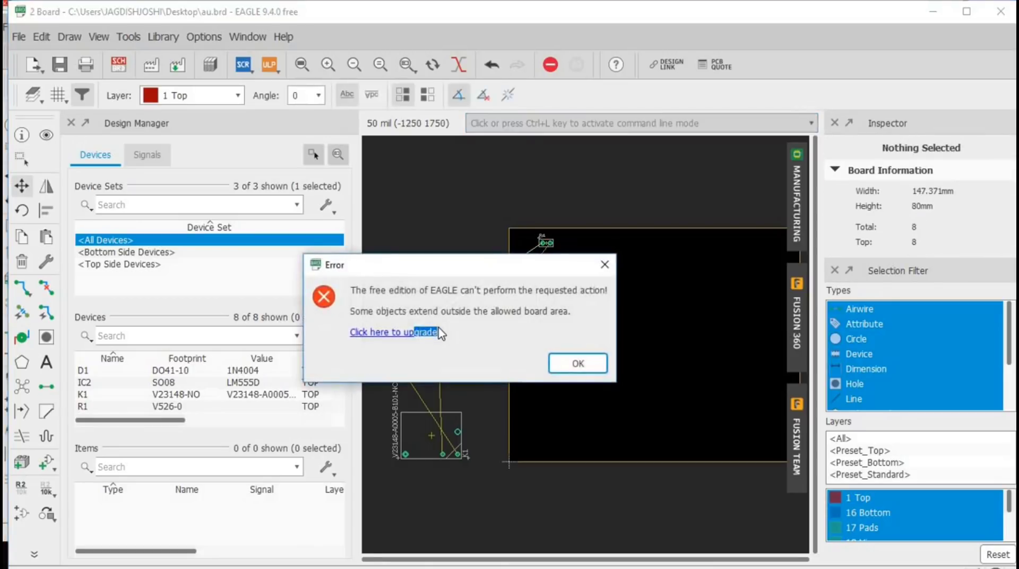
{"action": "left_click", "coordinate": [565, 361]}
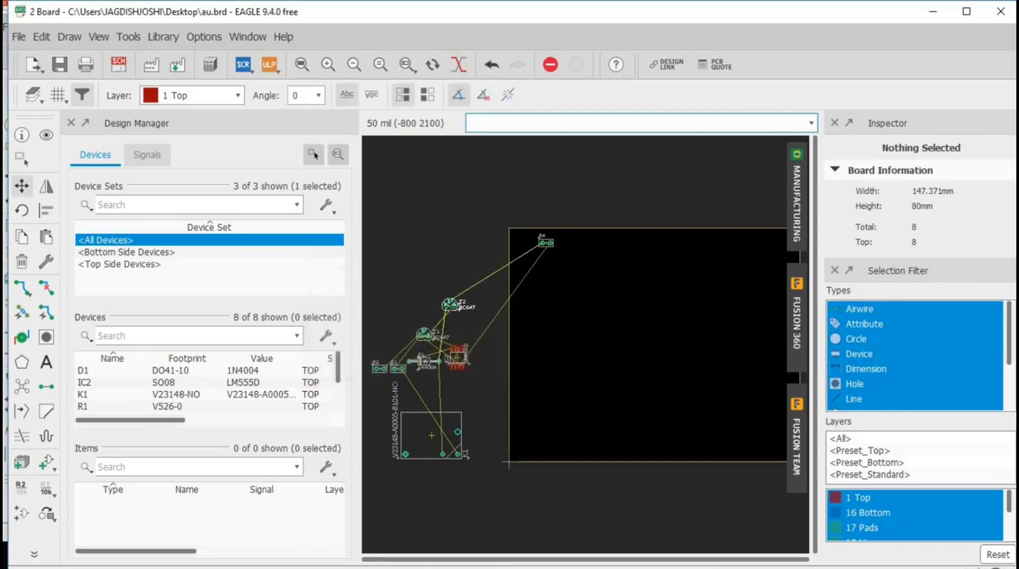
{"action": "left_click_drag", "start_coordinate": [455, 312], "coordinate": [594, 245]}
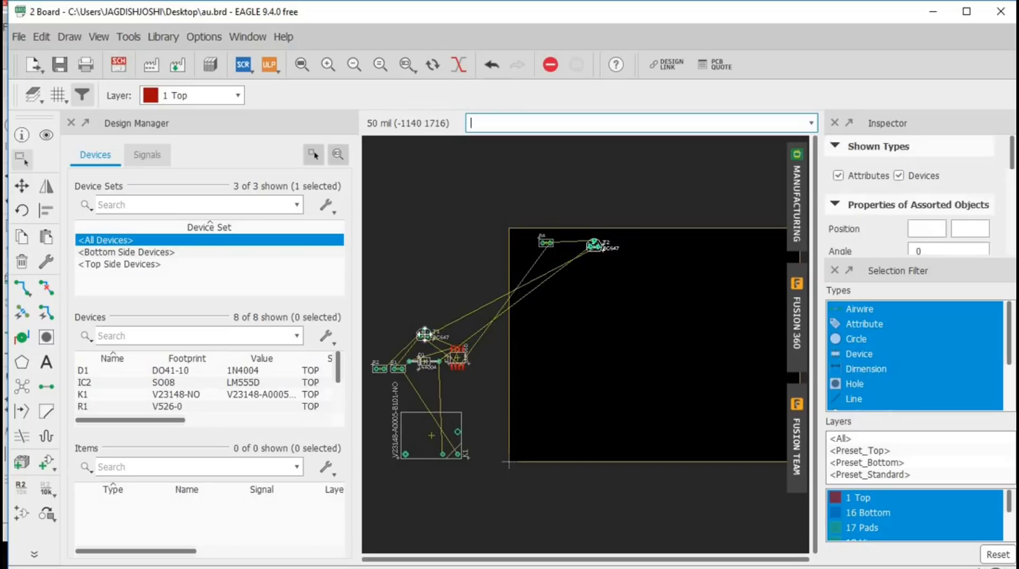
- Move transistor T1 into the board outline to the right of T2, at about (1750, 2950) mil
{"action": "left_click", "coordinate": [423, 334]}
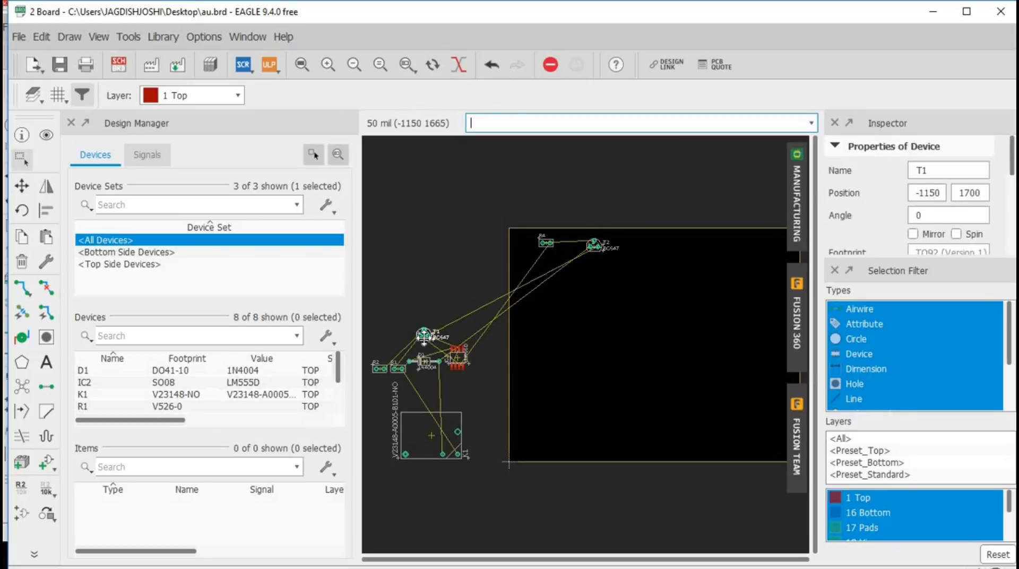
{"action": "left_click_drag", "start_coordinate": [423, 335], "coordinate": [479, 342]}
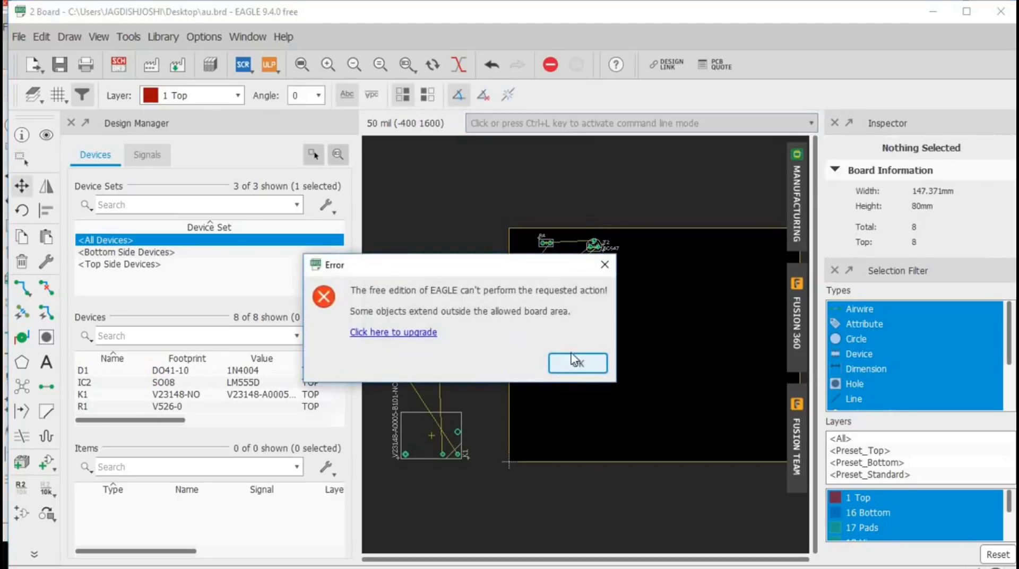
{"action": "left_click", "coordinate": [577, 361]}
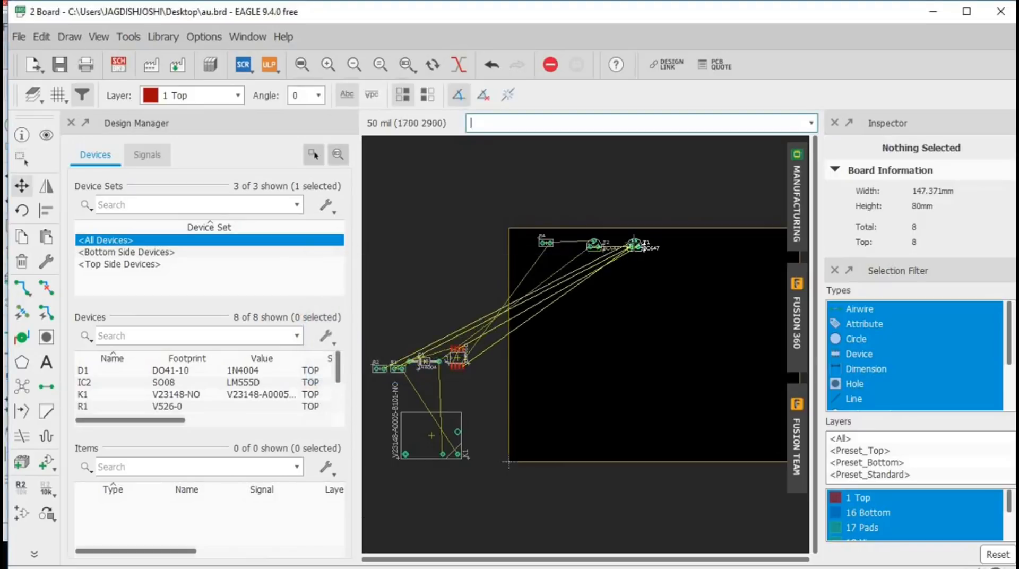
{"action": "left_click", "coordinate": [638, 242]}
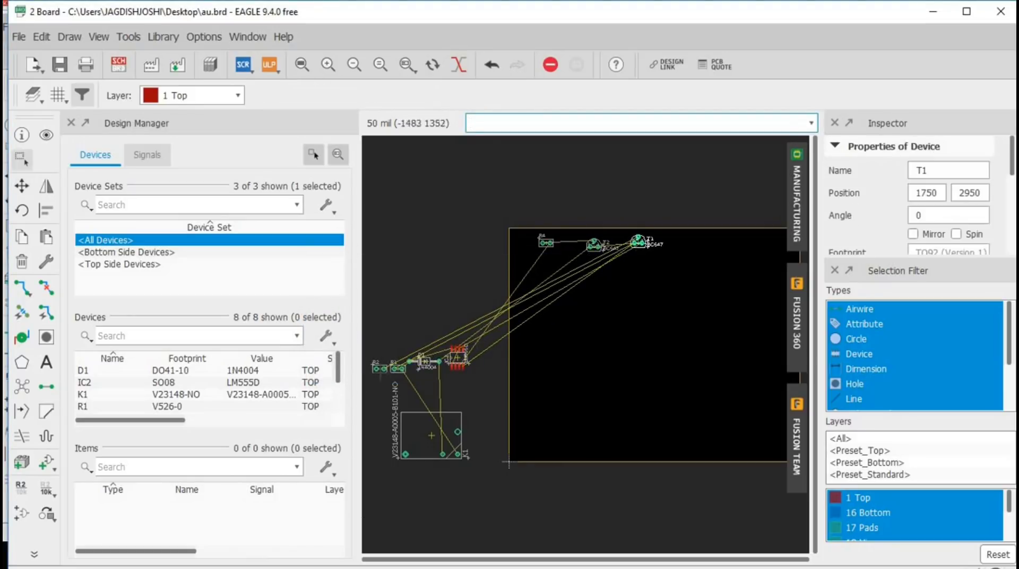
- Move resistor R2 into the board outline to the right of T1, at about (2600, 3000) mil
{"action": "left_click", "coordinate": [412, 368]}
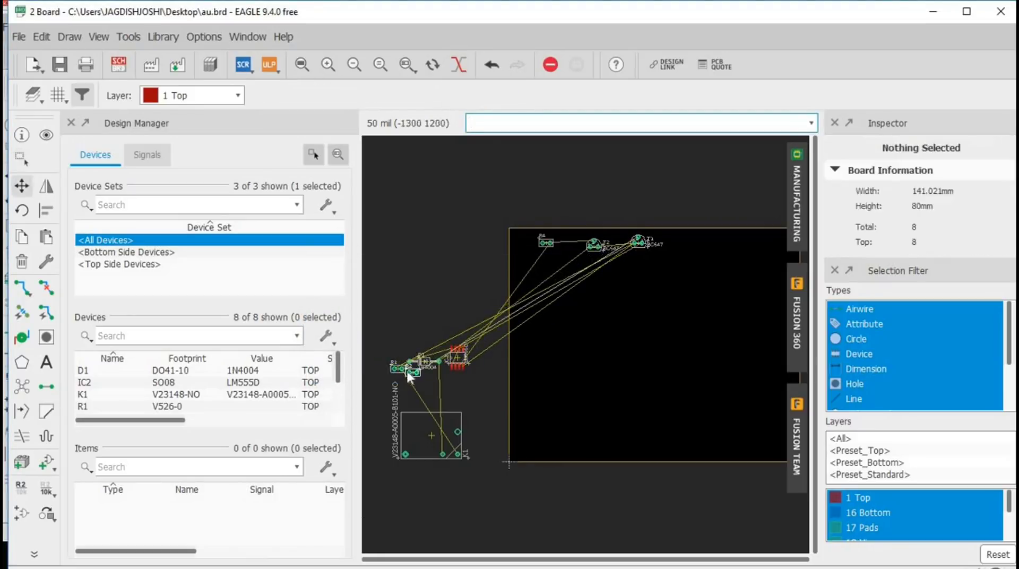
{"action": "left_click", "coordinate": [568, 365]}
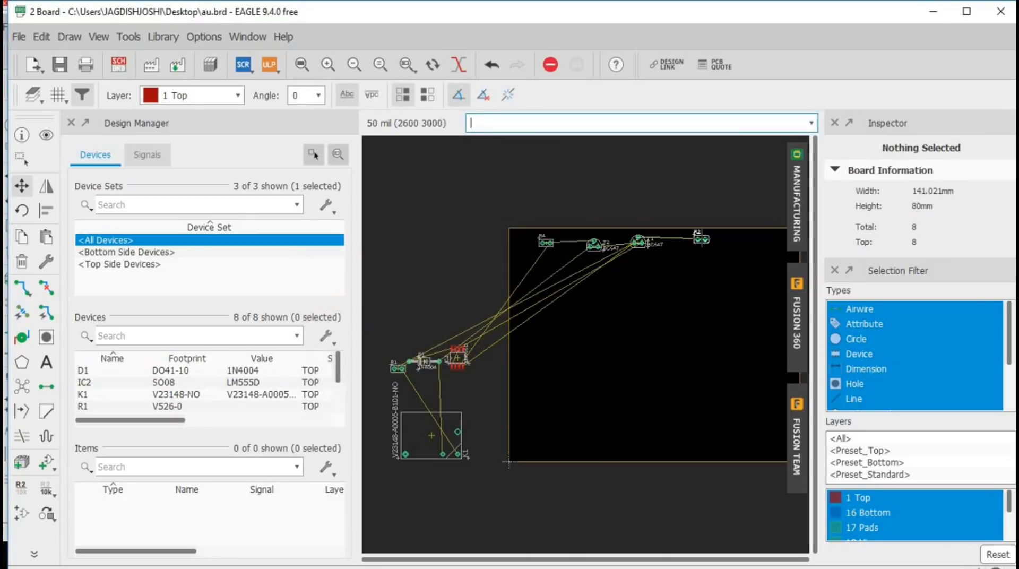
{"action": "left_click", "coordinate": [700, 239]}
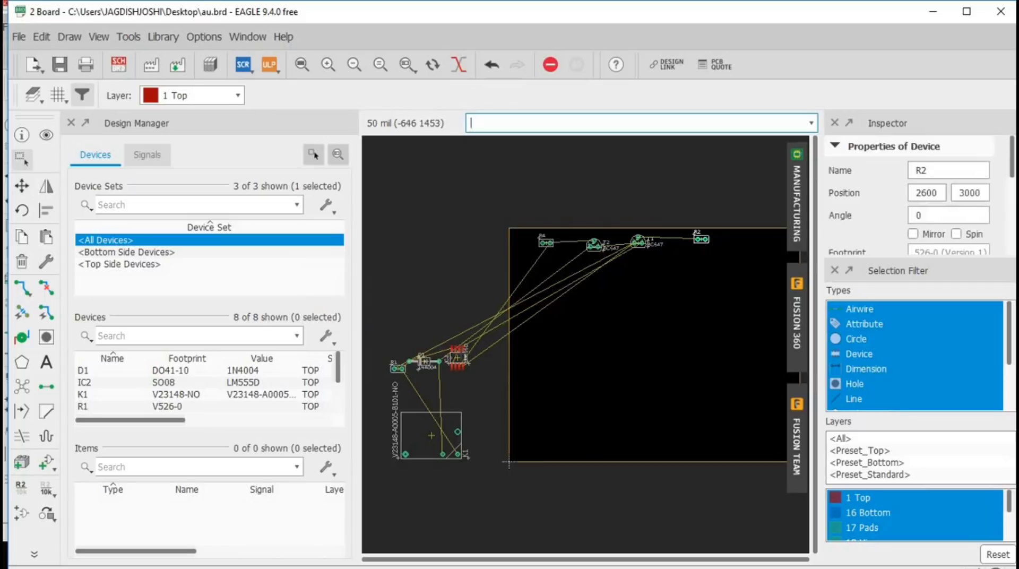
- Move the 555 timer IC2 into the board outline below T2, at about (1250, 2500) mil
{"action": "left_click", "coordinate": [460, 355]}
{"action": "left_click", "coordinate": [458, 359]}
{"action": "left_click_drag", "start_coordinate": [459, 359], "coordinate": [601, 274]}
{"action": "left_click", "coordinate": [576, 364]}
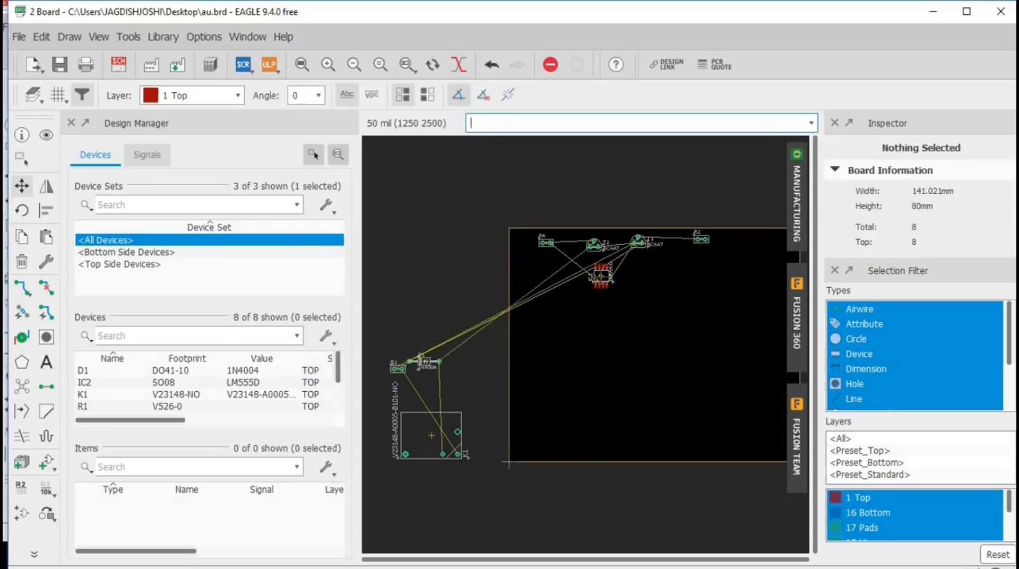
{"action": "left_click", "coordinate": [601, 274]}
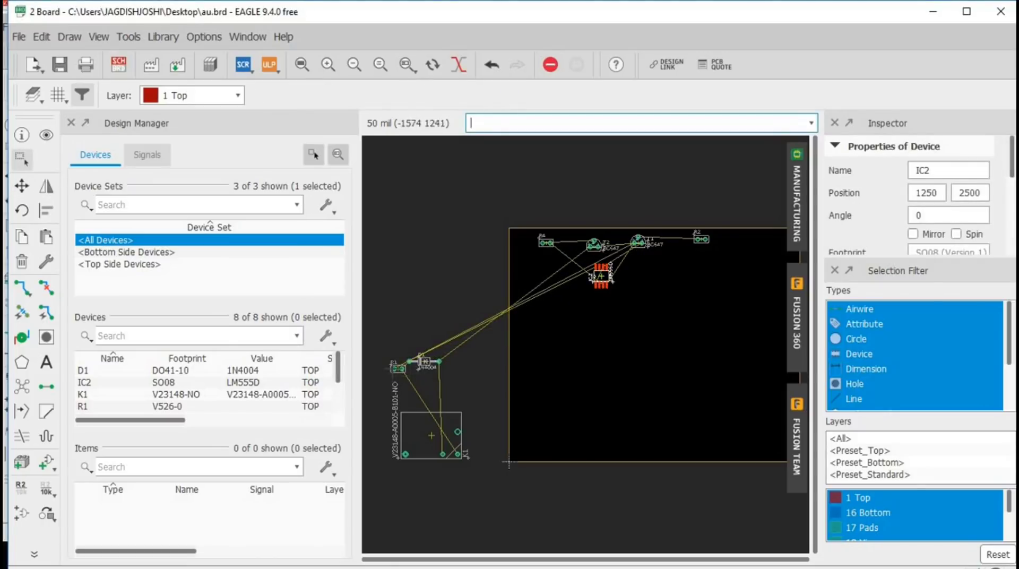
- Move resistor R1 into the board outline, to the right of IC2 at about (2100, 2550) mil
{"action": "left_click", "coordinate": [396, 366]}
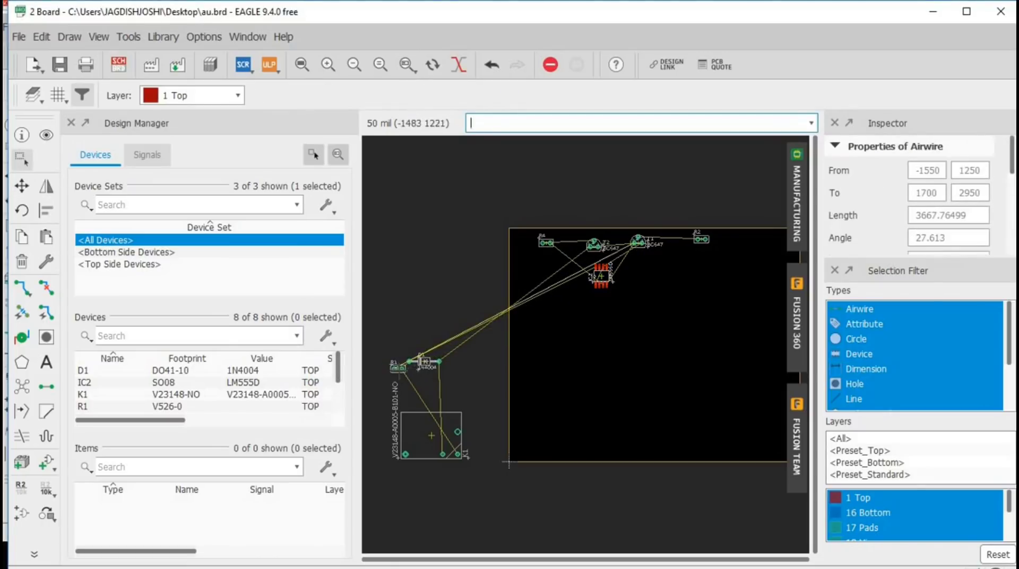
{"action": "left_click", "coordinate": [399, 366]}
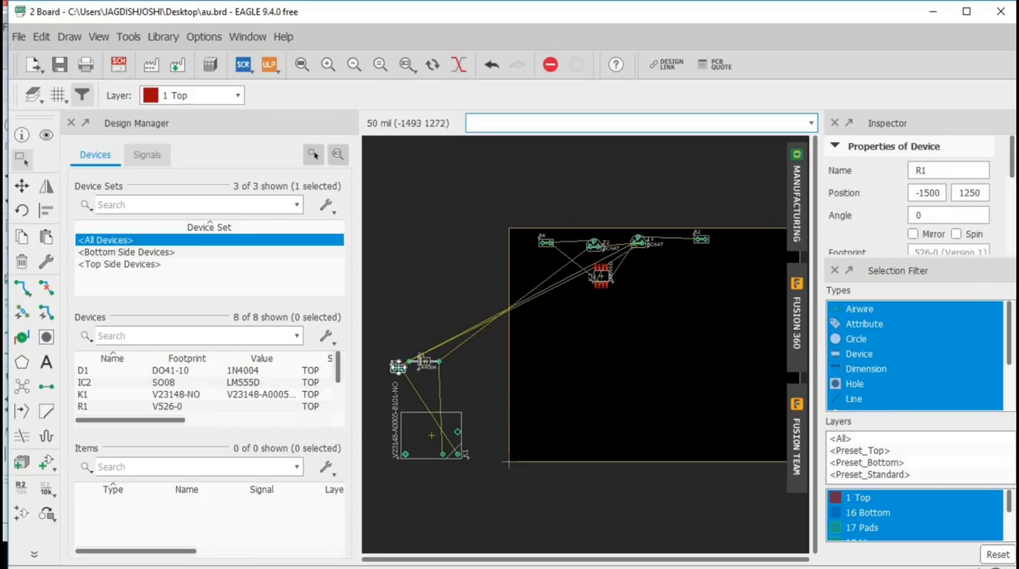
{"action": "left_click_drag", "start_coordinate": [398, 366], "coordinate": [489, 349]}
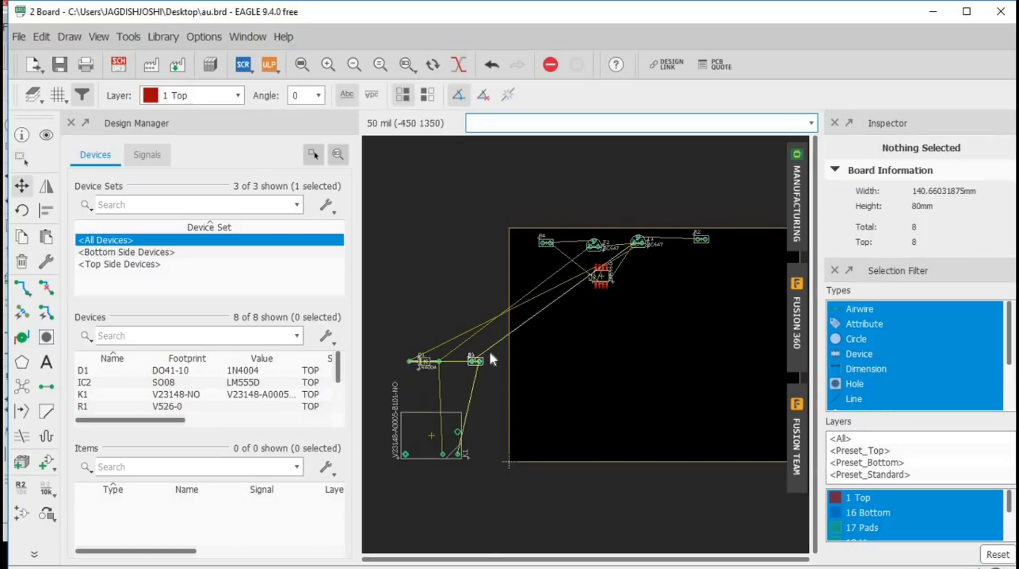
{"action": "left_click", "coordinate": [588, 365]}
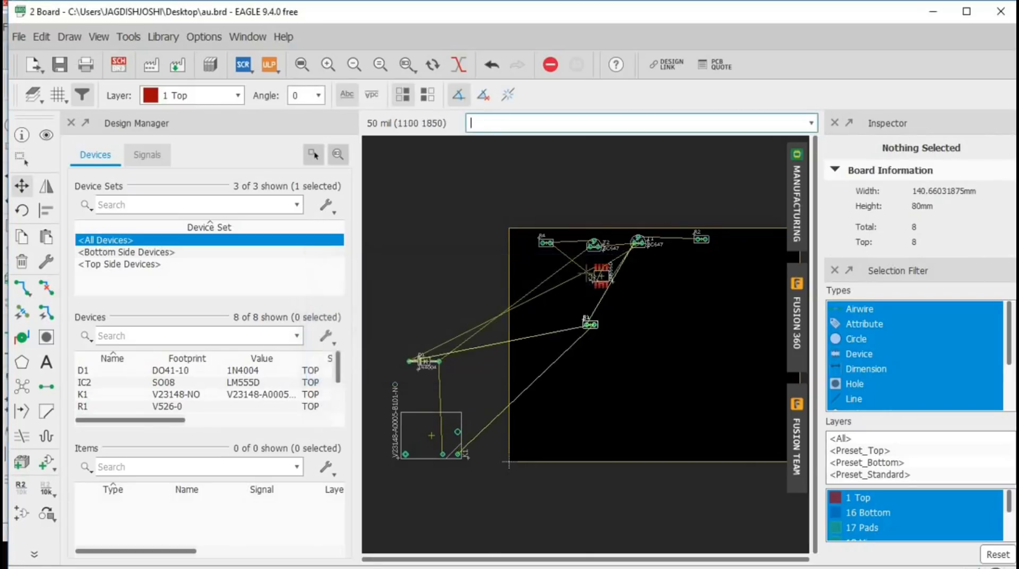
{"action": "left_click", "coordinate": [664, 272]}
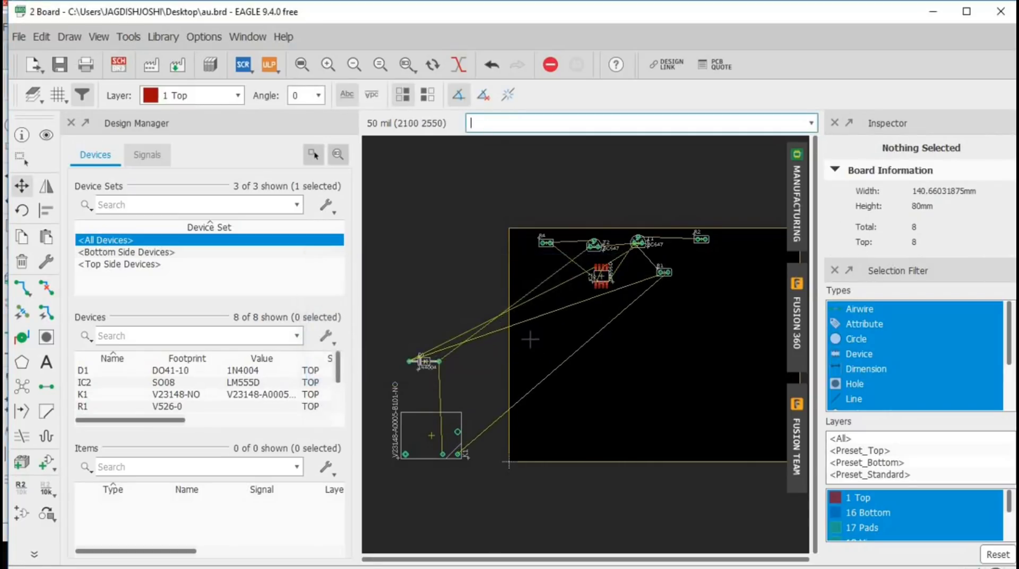
- Move diode D1 into the board outline to the left of IC2, at about (550, 2500) mil
{"action": "left_click_drag", "start_coordinate": [426, 362], "coordinate": [440, 362]}
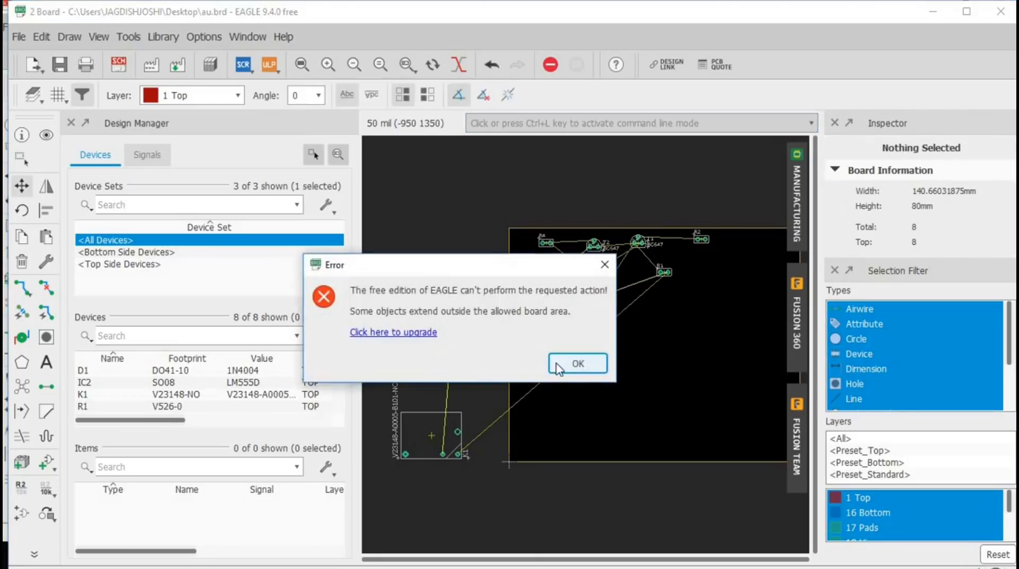
{"action": "left_click", "coordinate": [580, 363]}
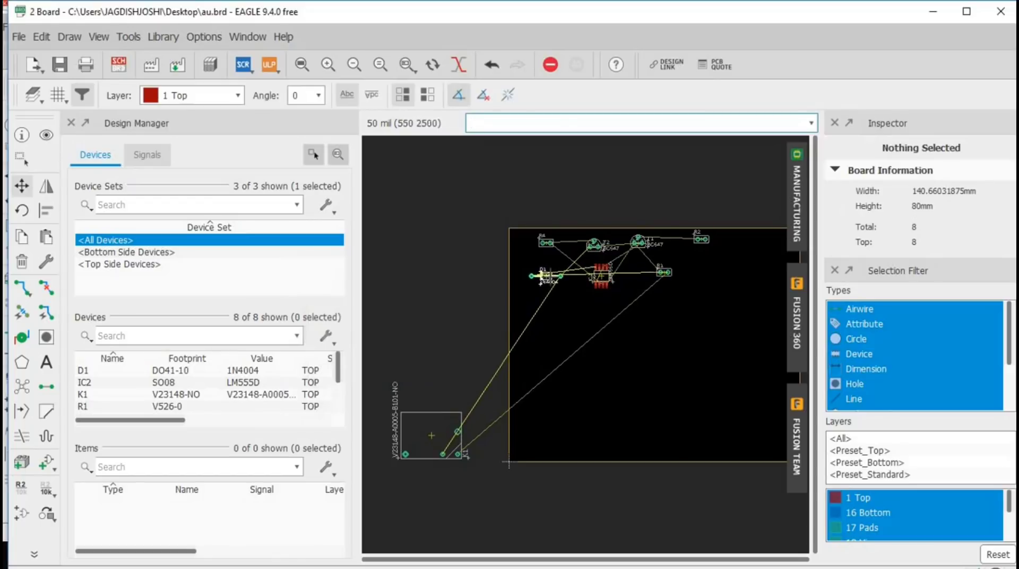
{"action": "left_click", "coordinate": [541, 276]}
- Move relay K1 into the board outline below IC2, at (1350, 1800) mil
{"action": "left_click", "coordinate": [434, 428]}
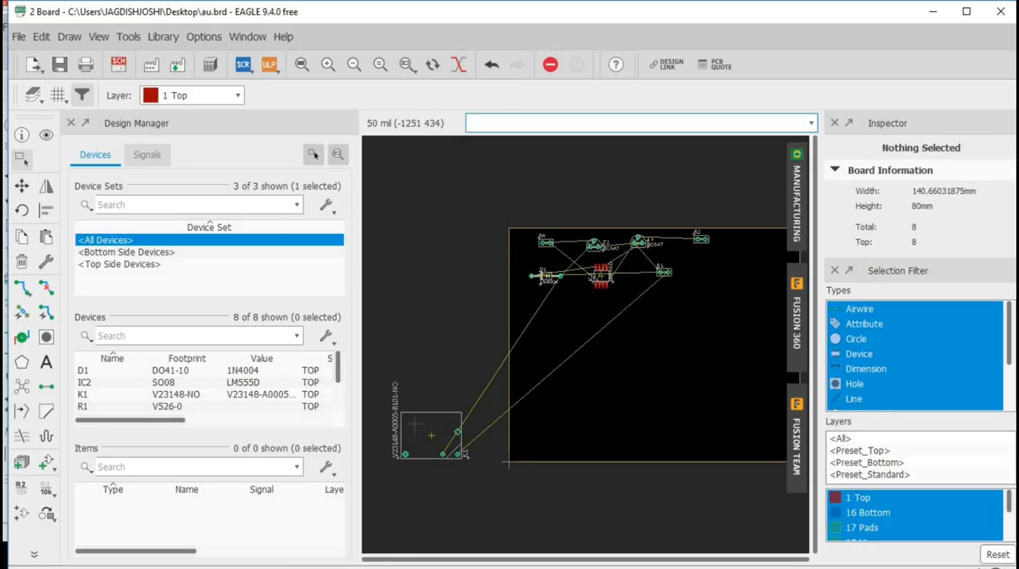
{"action": "left_click", "coordinate": [432, 432]}
{"action": "left_click", "coordinate": [405, 456]}
{"action": "left_click_drag", "start_coordinate": [431, 435], "coordinate": [608, 328]}
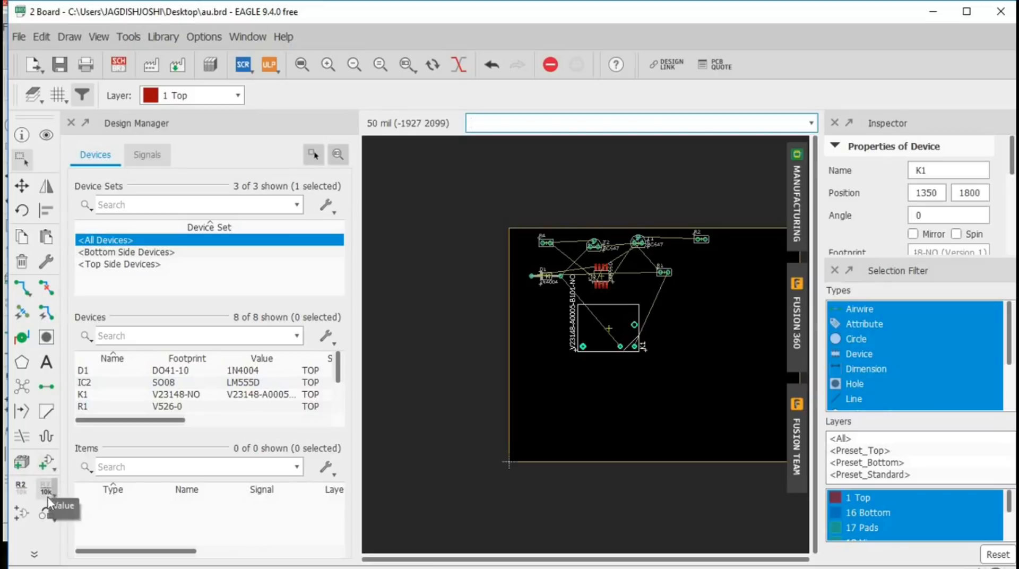
- Autoroute the board's connections between the placed components
{"action": "key", "text": "Escape"}
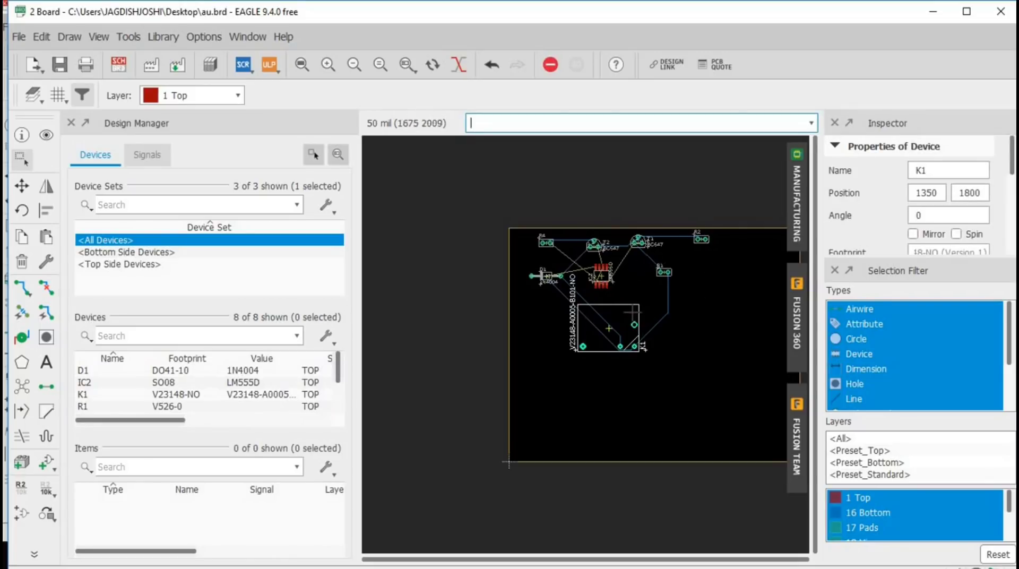
{"action": "left_click", "coordinate": [633, 296]}
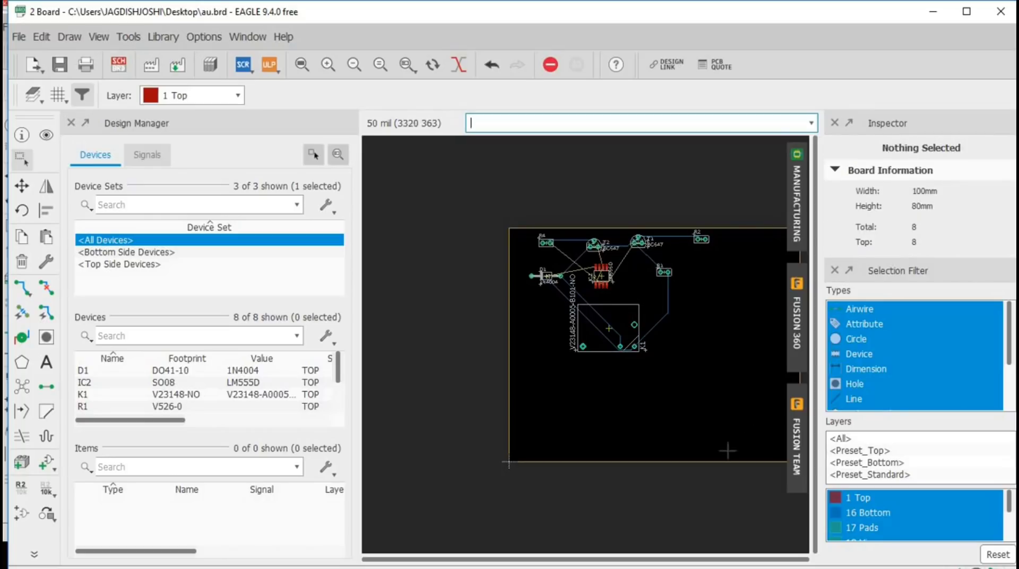
- Shrink the board outline by raising its lower edge to 1300 mil and moving its left edge in to 200 mil
{"action": "left_click_drag", "start_coordinate": [646, 427], "coordinate": [645, 365]}
{"action": "left_click", "coordinate": [643, 423]}
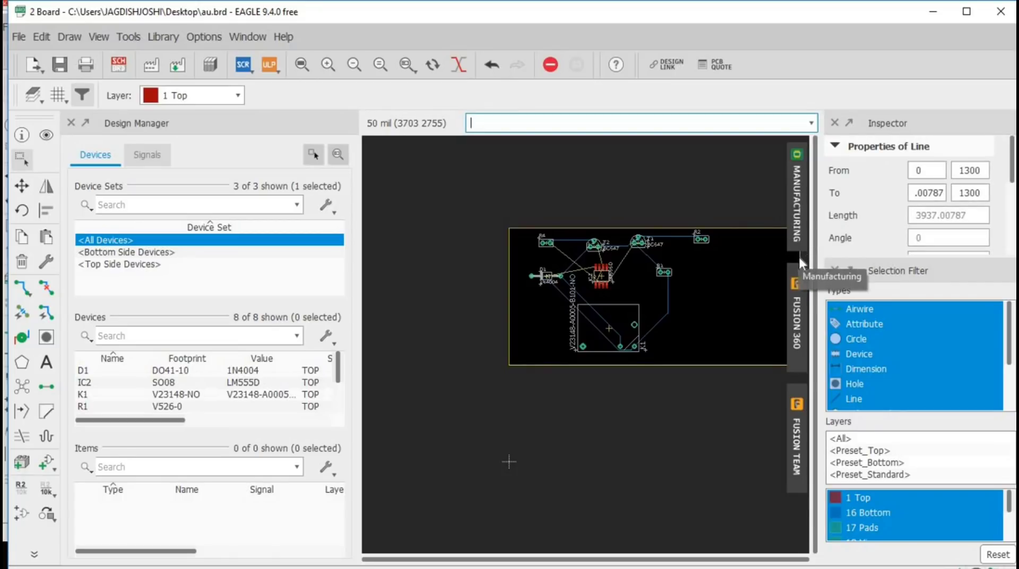
{"action": "left_click", "coordinate": [523, 320]}
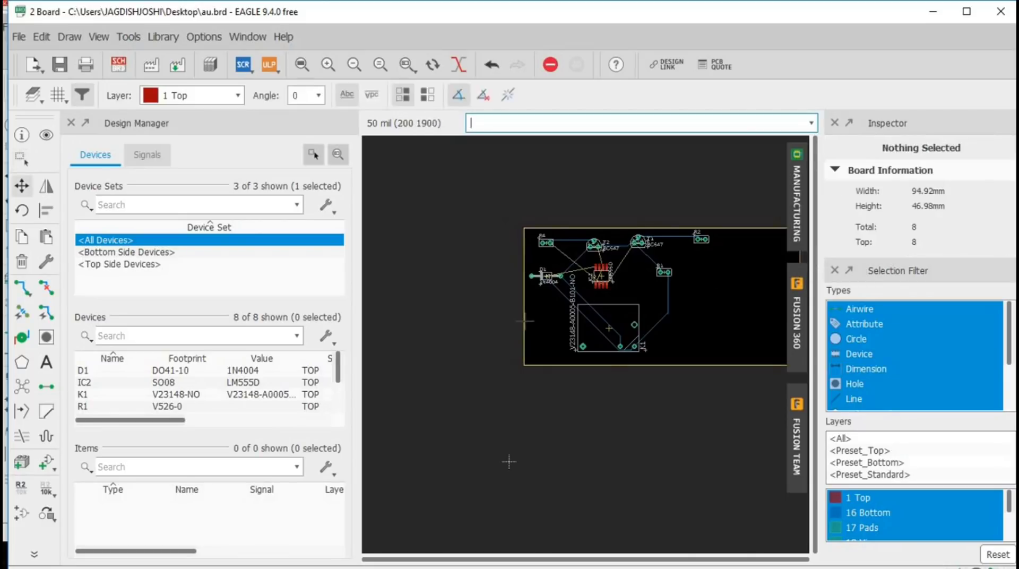
{"action": "left_click", "coordinate": [524, 320]}
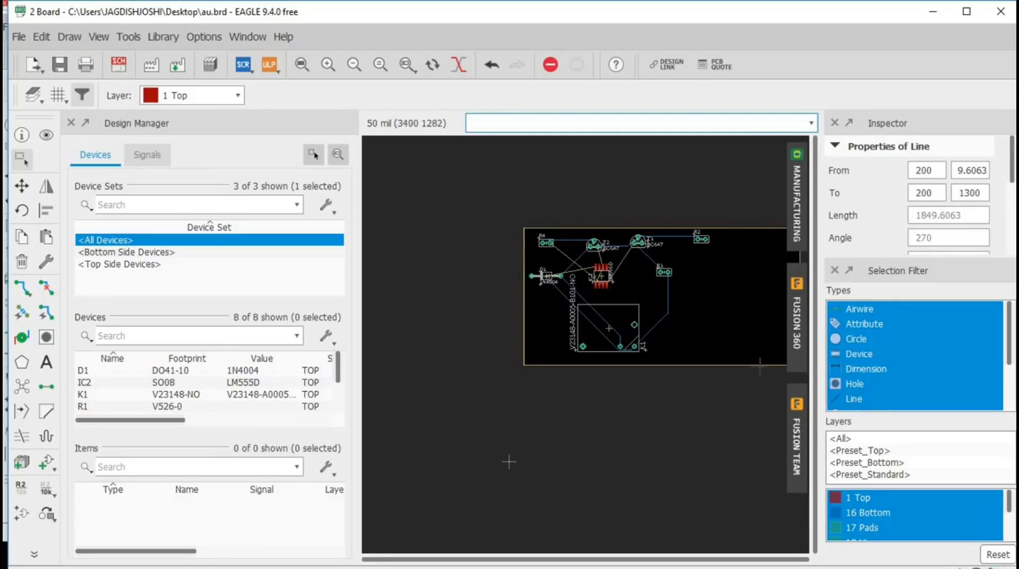
- Shift the outline's lower edge down to 1150 mil and leftward to slant the sides, and pull the right edge inward
{"action": "left_click", "coordinate": [741, 366]}
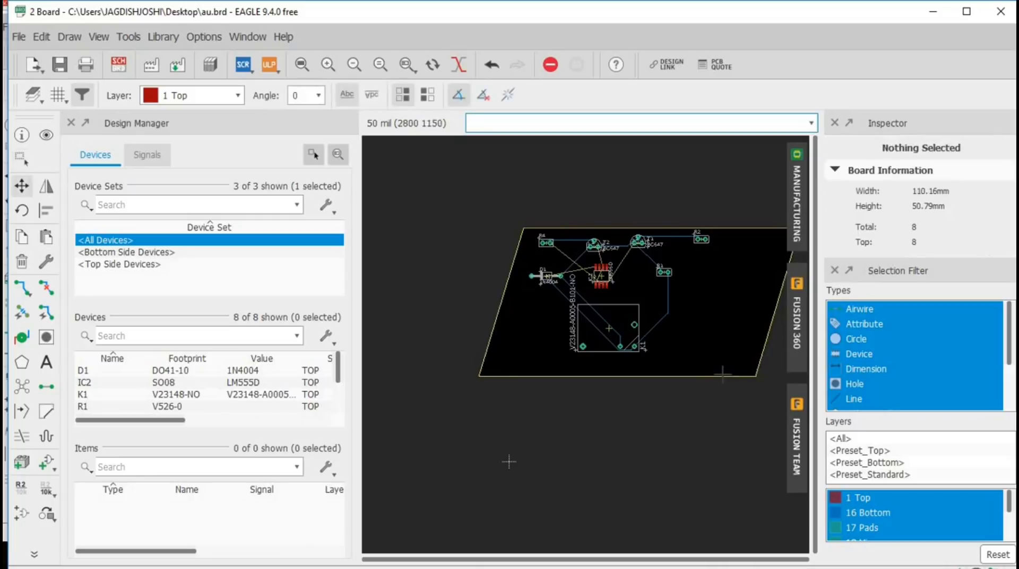
{"action": "left_click", "coordinate": [730, 375]}
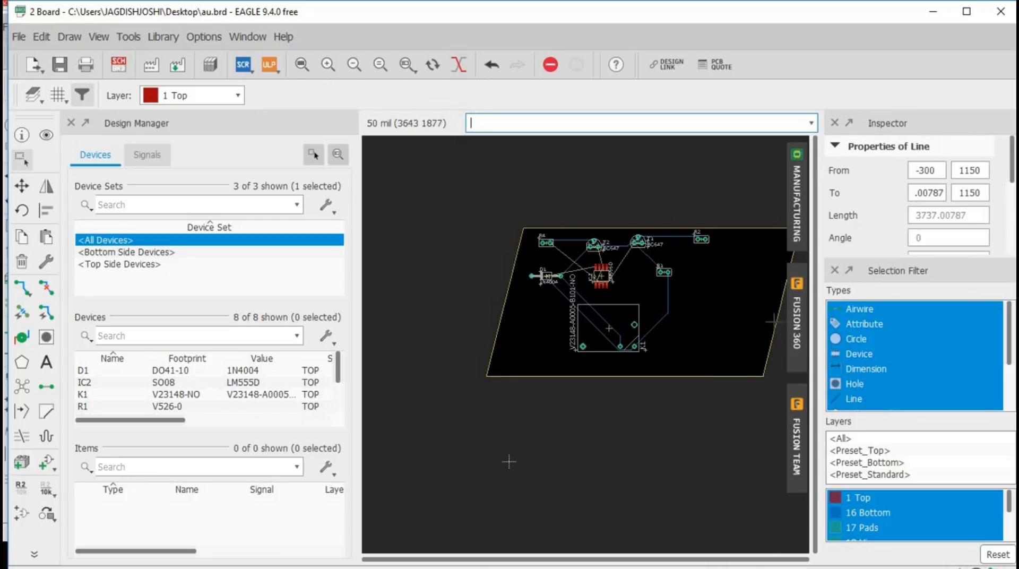
{"action": "left_click", "coordinate": [773, 321]}
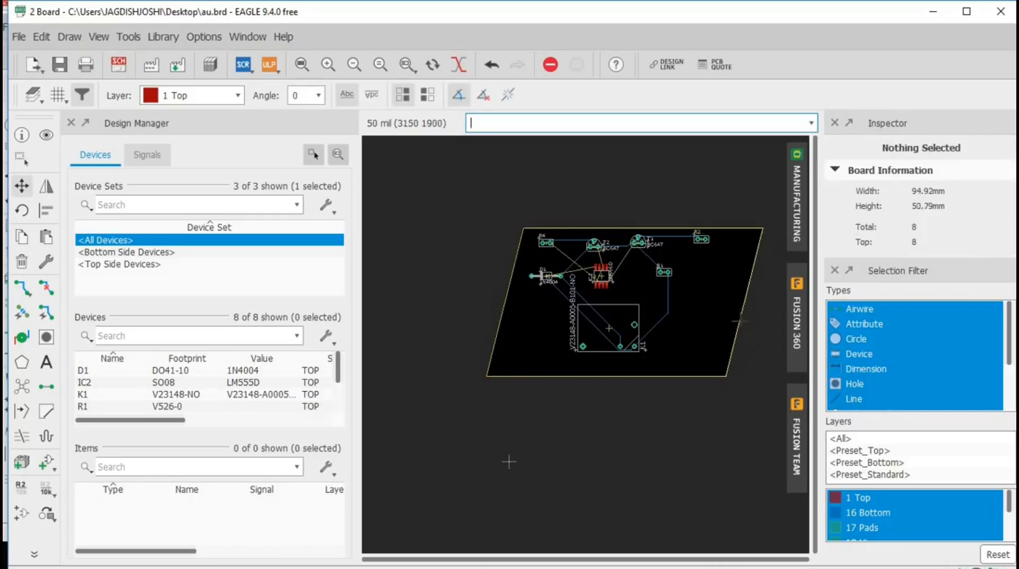
{"action": "left_click", "coordinate": [740, 320]}
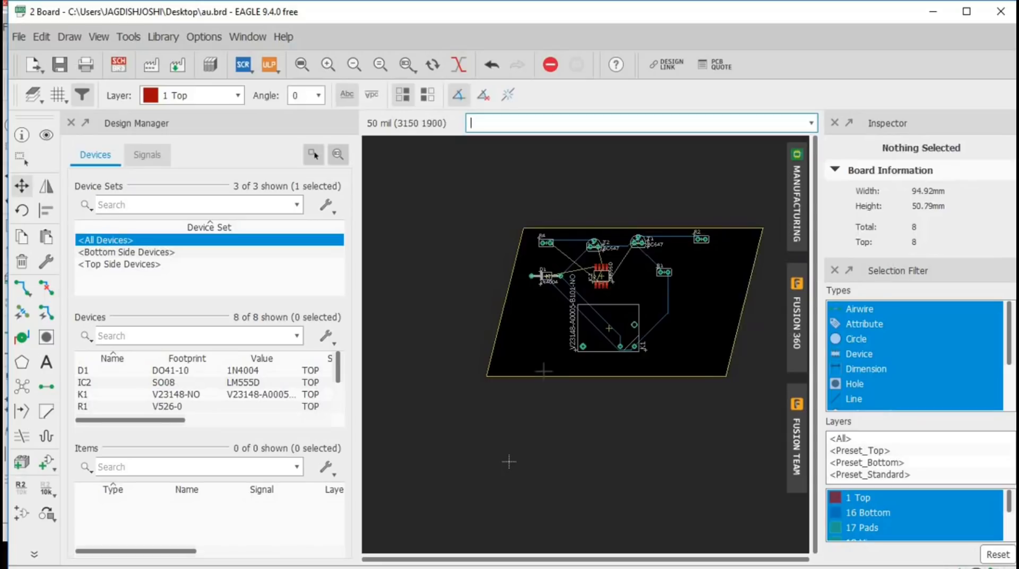
- Set the outline's slanted left edge to end at (-250, 1150) mil and pull the right edge closer to R2
{"action": "left_click", "coordinate": [491, 362]}
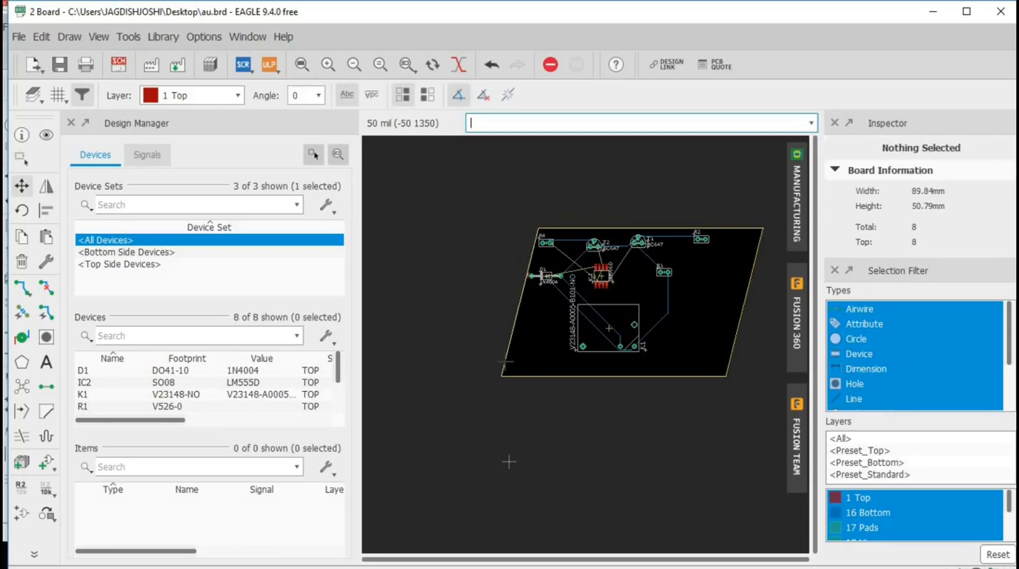
{"action": "left_click", "coordinate": [556, 365]}
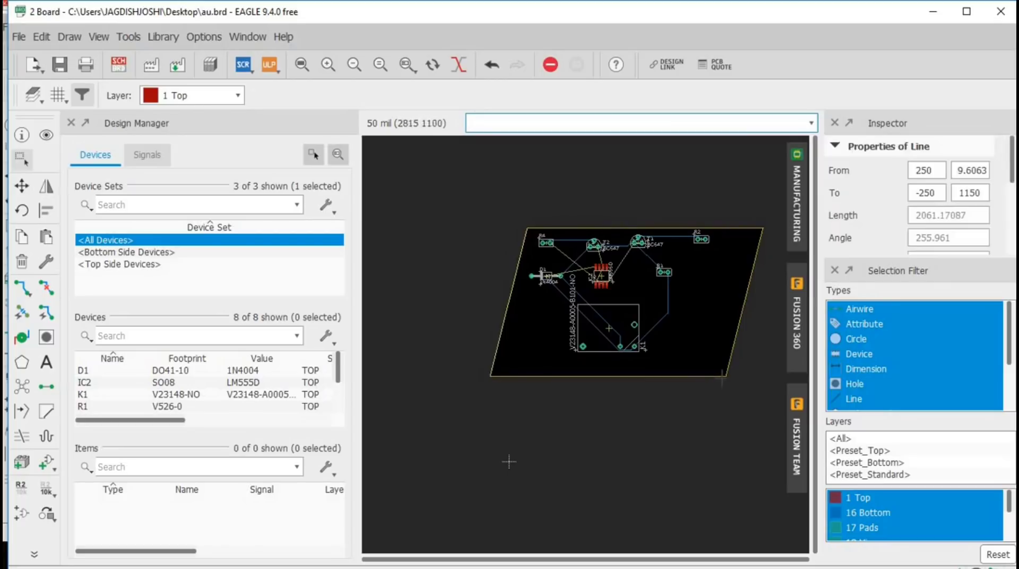
{"action": "left_click", "coordinate": [728, 373]}
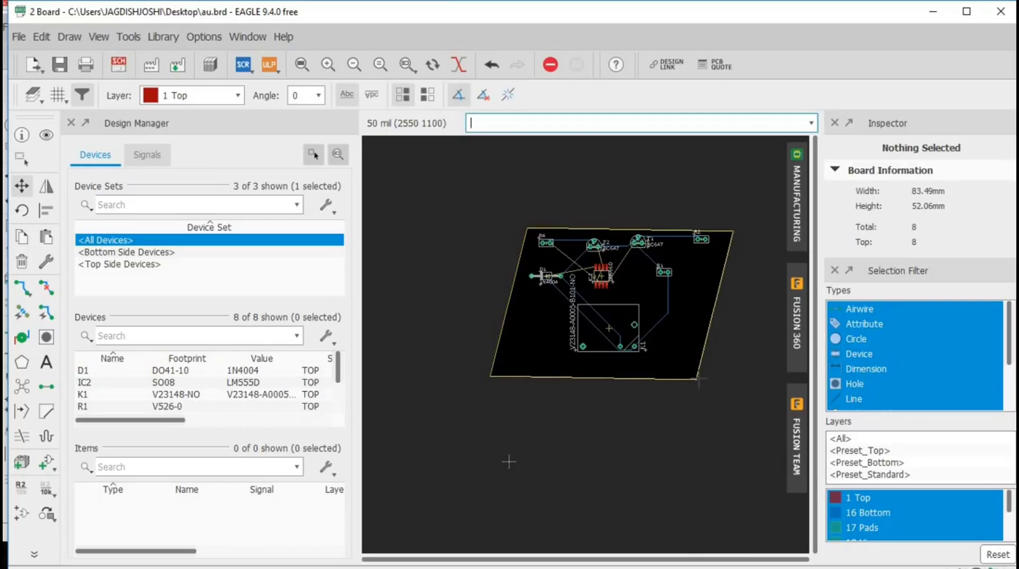
{"action": "left_click", "coordinate": [699, 378]}
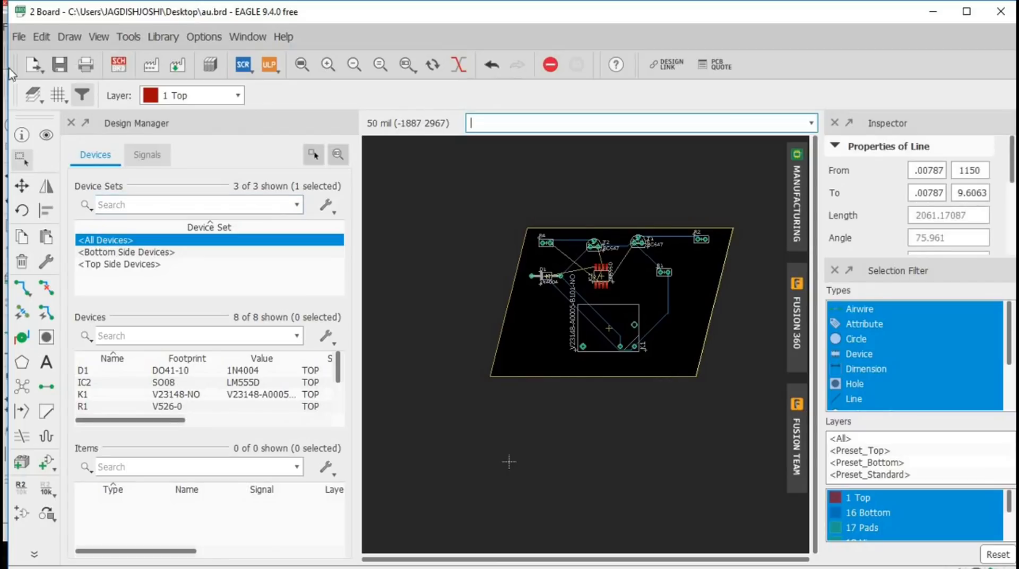
- Save the board, and save it again under the file name aua on the Desktop
{"action": "left_click", "coordinate": [17, 37]}
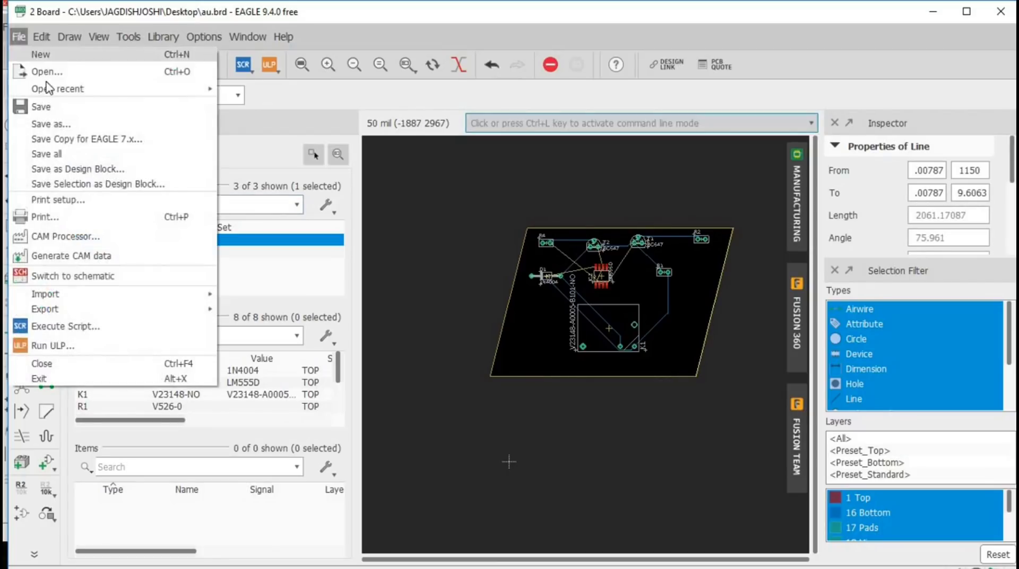
{"action": "left_click", "coordinate": [56, 109]}
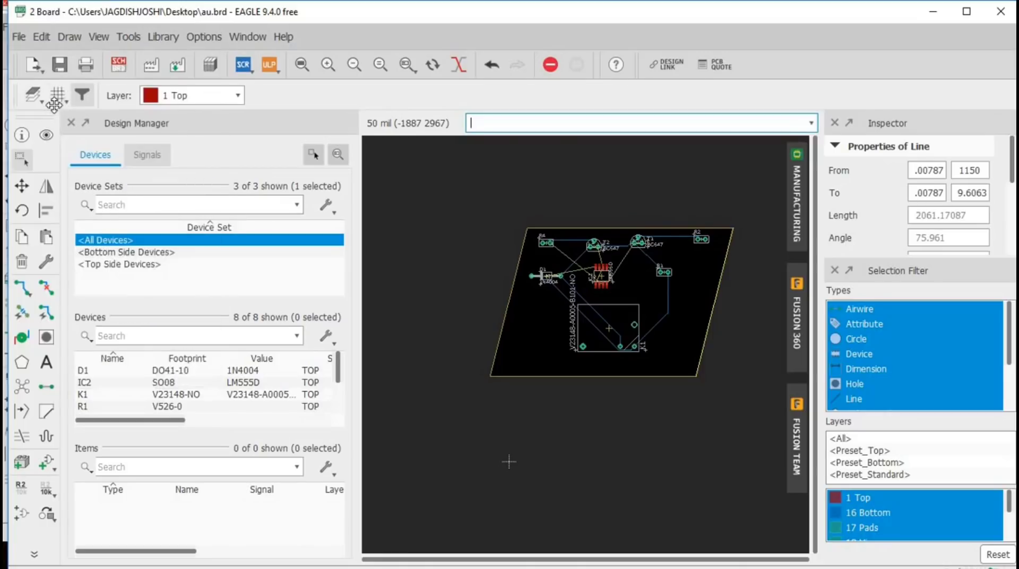
{"action": "left_click", "coordinate": [19, 37]}
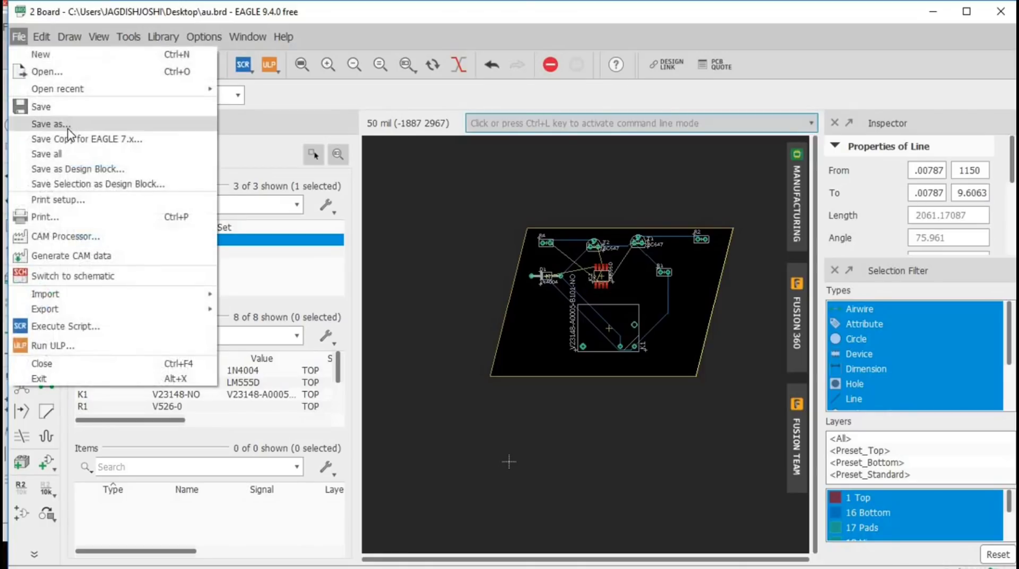
{"action": "left_click", "coordinate": [51, 124]}
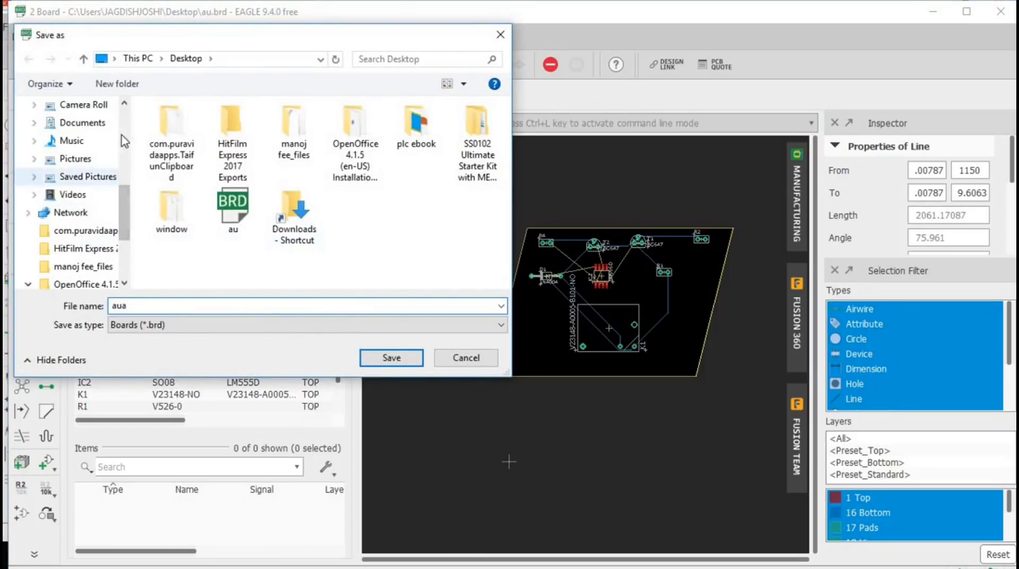
{"action": "left_click", "coordinate": [127, 122]}
{"action": "left_click", "coordinate": [127, 122]}
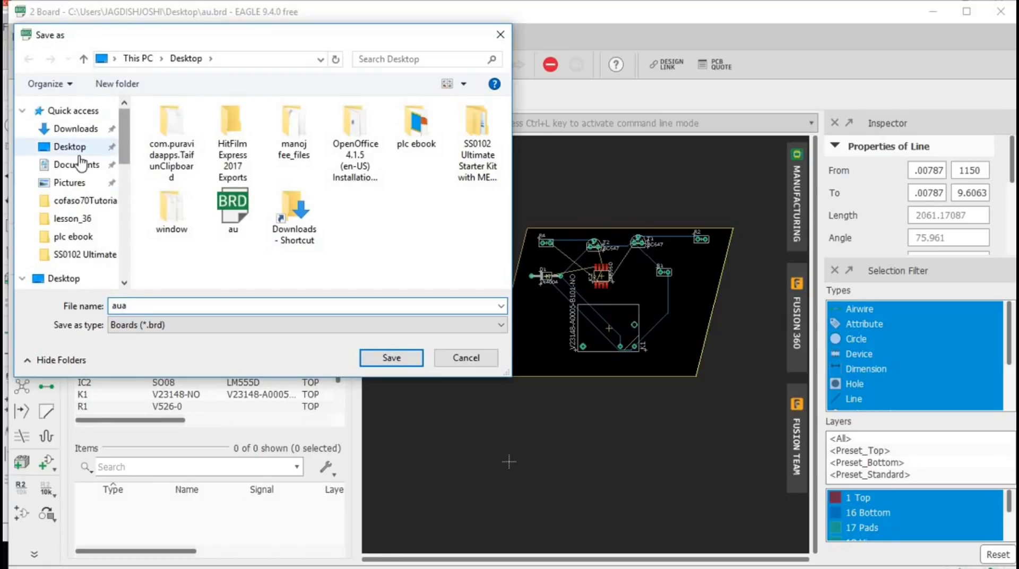
{"action": "left_click", "coordinate": [379, 364]}
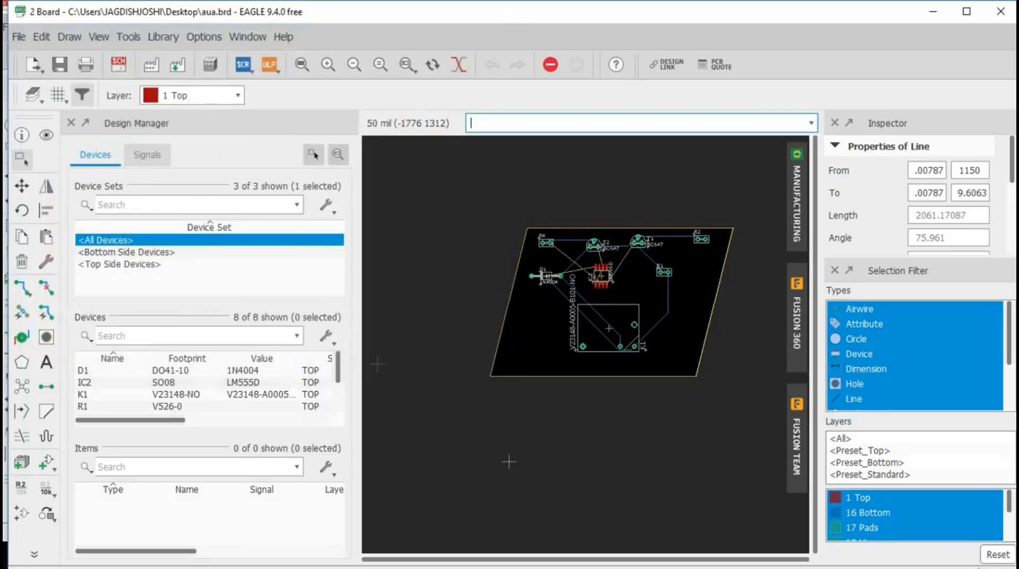
- Minimize the board window, and close the aua schematic and the EAGLE Control Panel
{"action": "key", "text": "alt+f"}
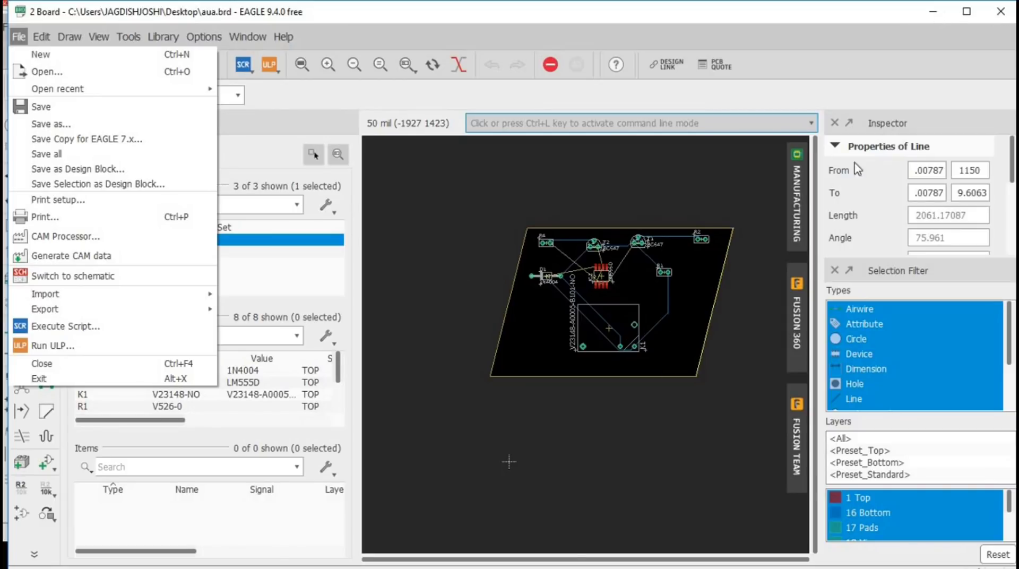
{"action": "key", "text": "Escape"}
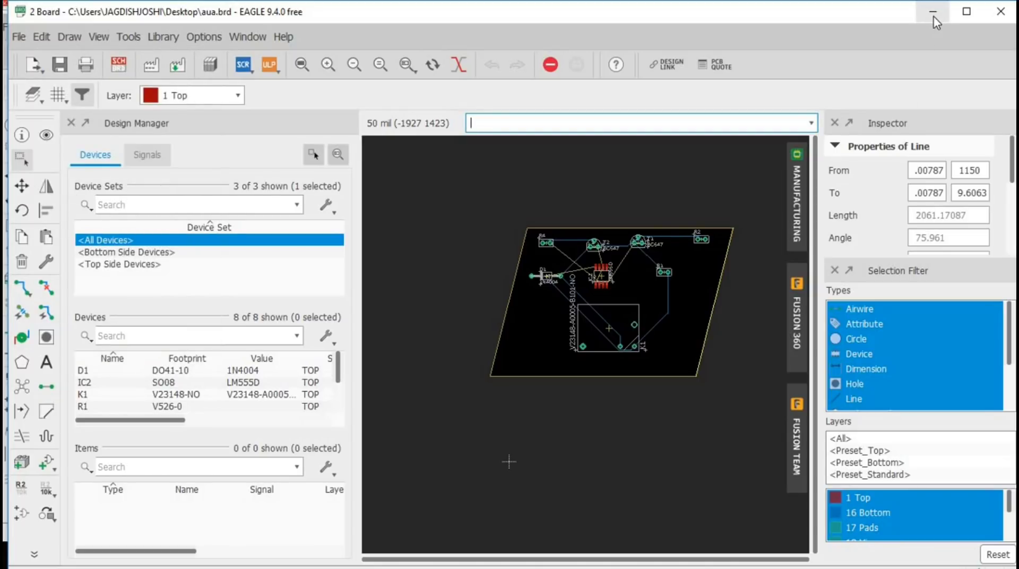
{"action": "left_click", "coordinate": [934, 19]}
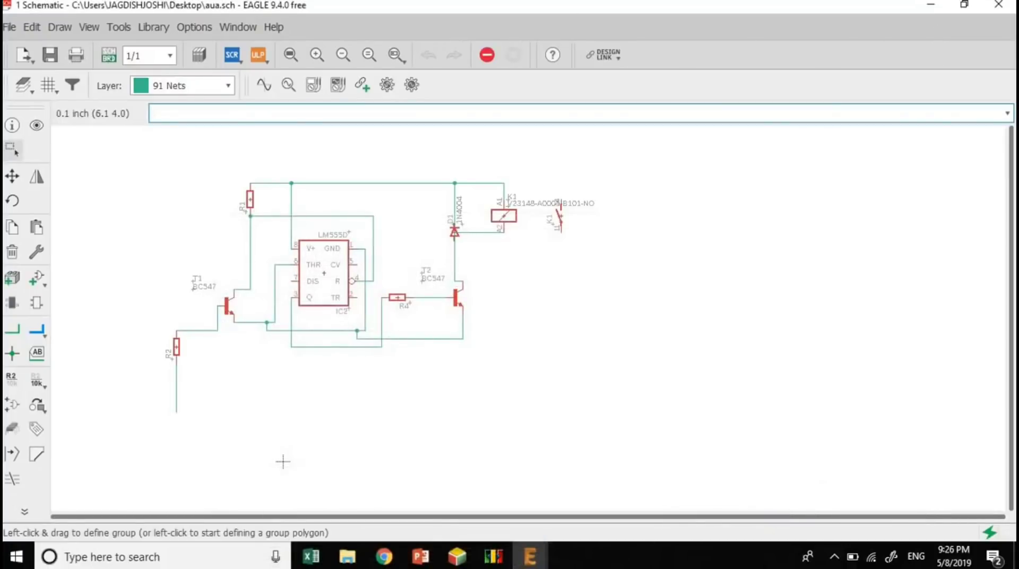
{"action": "left_click", "coordinate": [997, 6]}
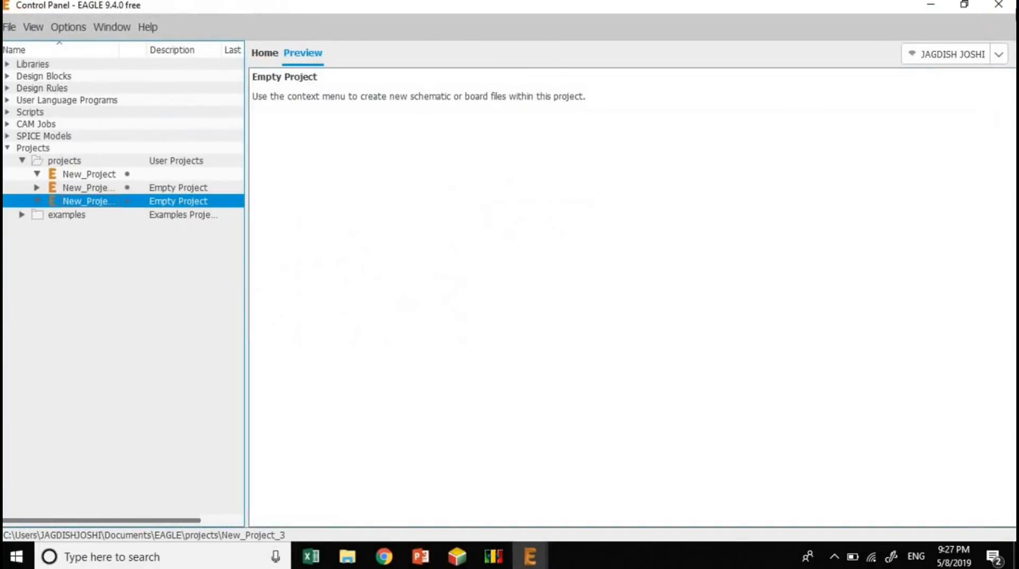
{"action": "left_click", "coordinate": [999, 6]}
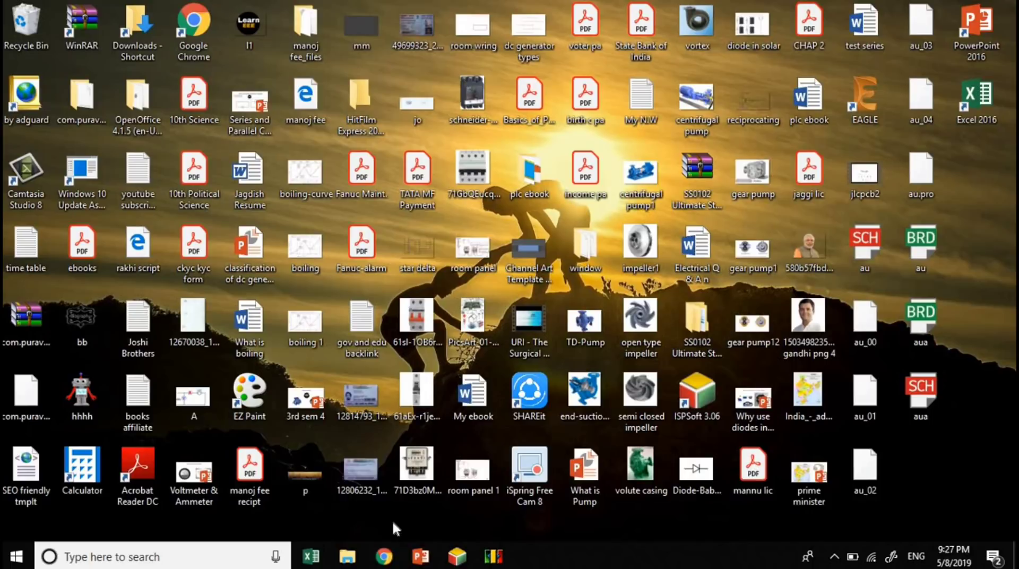
- Switch to Chrome, search for jlcpcb, open the JLCPCB manufacturer's website from the results, and maximize the window
{"action": "left_click", "coordinate": [384, 552]}
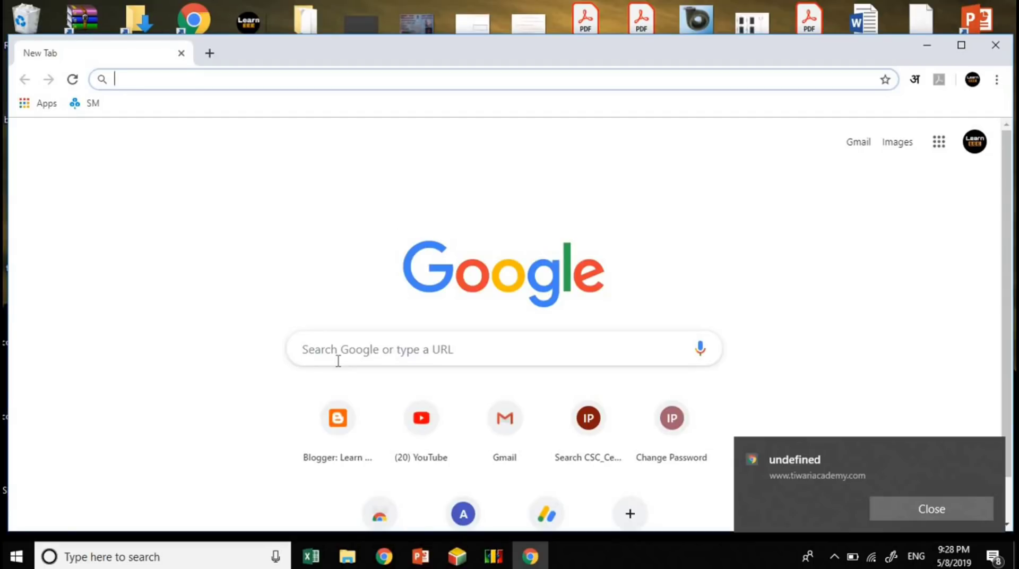
{"action": "left_click", "coordinate": [368, 349]}
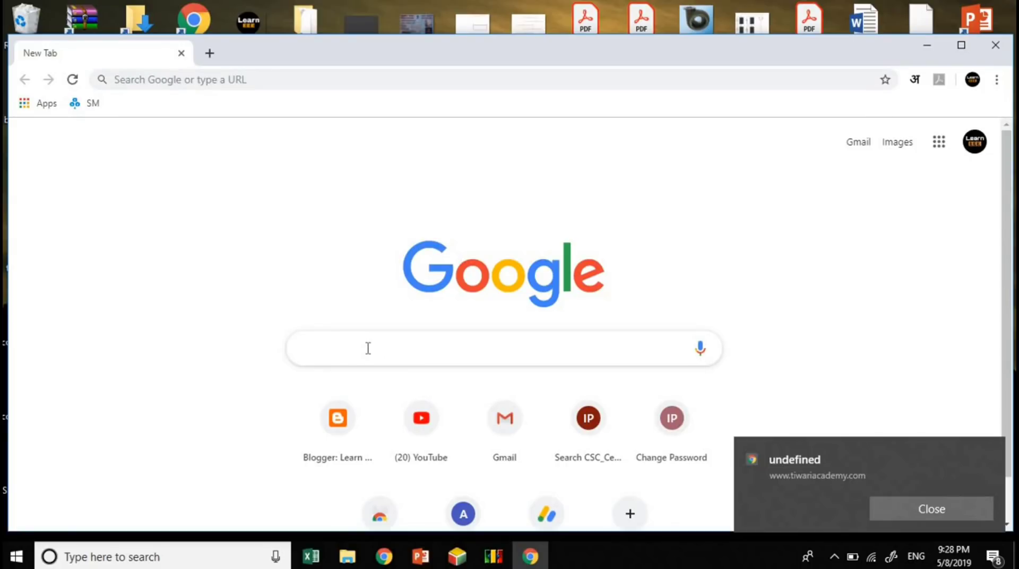
{"action": "type", "text": "jlc"}
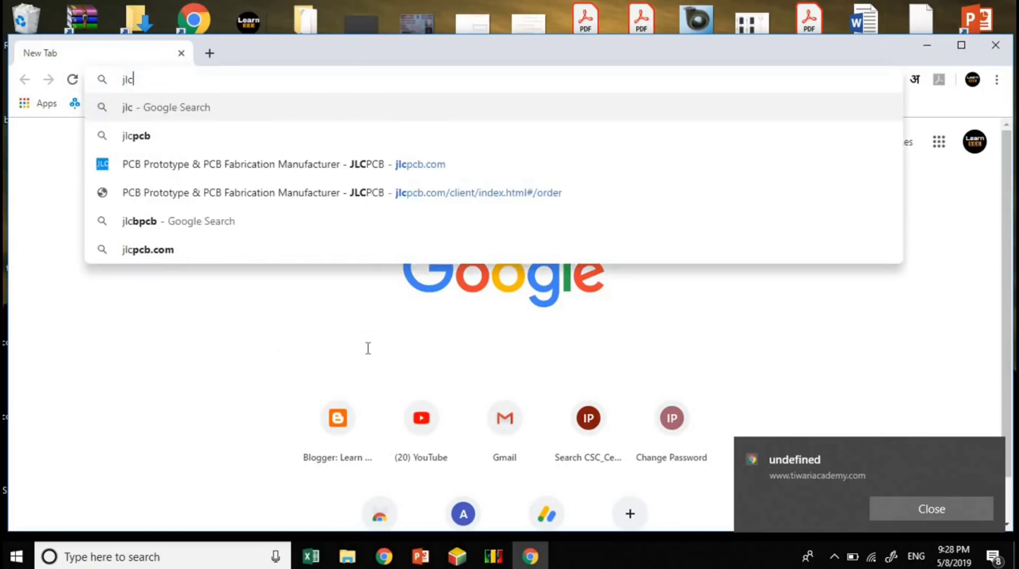
{"action": "type", "text": "pcb"}
{"action": "key", "text": "Return"}
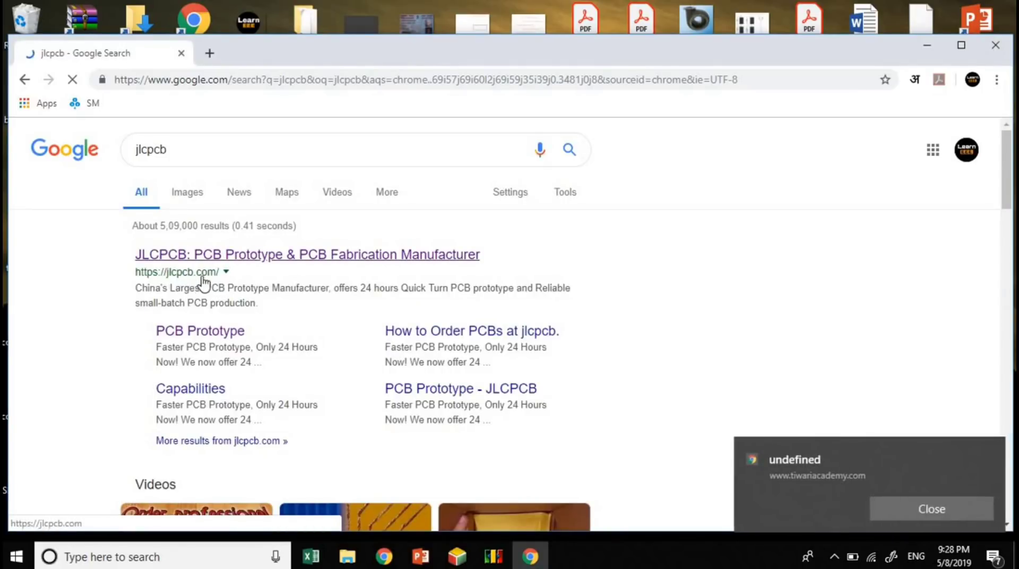
{"action": "left_click", "coordinate": [213, 260]}
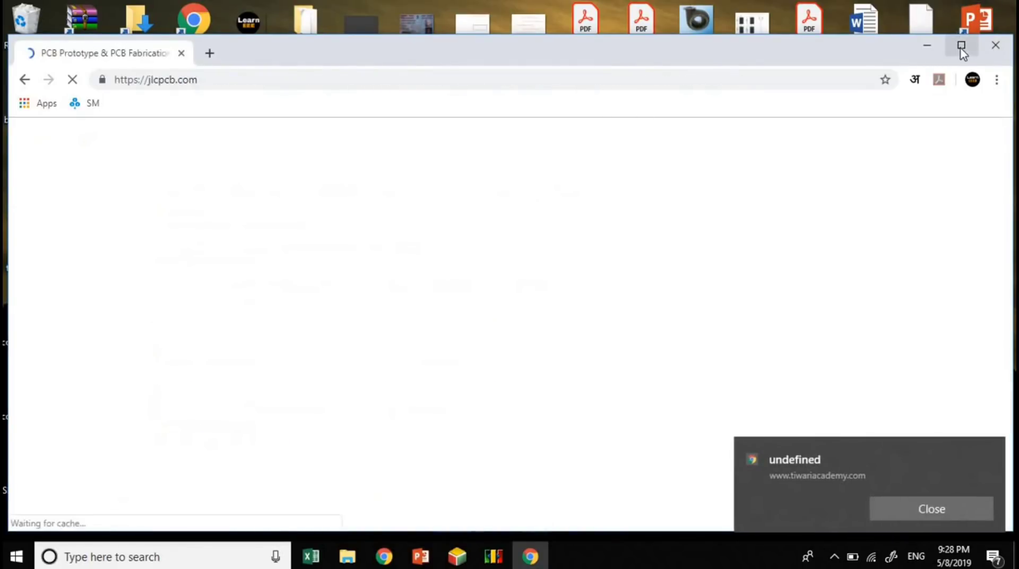
{"action": "left_click", "coordinate": [961, 46]}
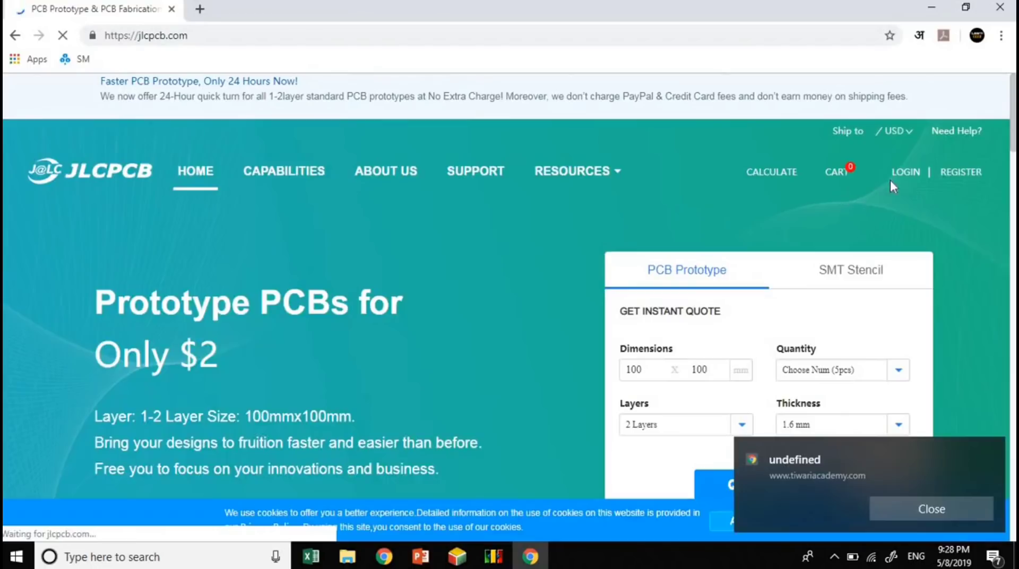
- Open the shopping cart on the JLCPCB website from the signed-in home page
{"action": "left_click", "coordinate": [838, 173]}
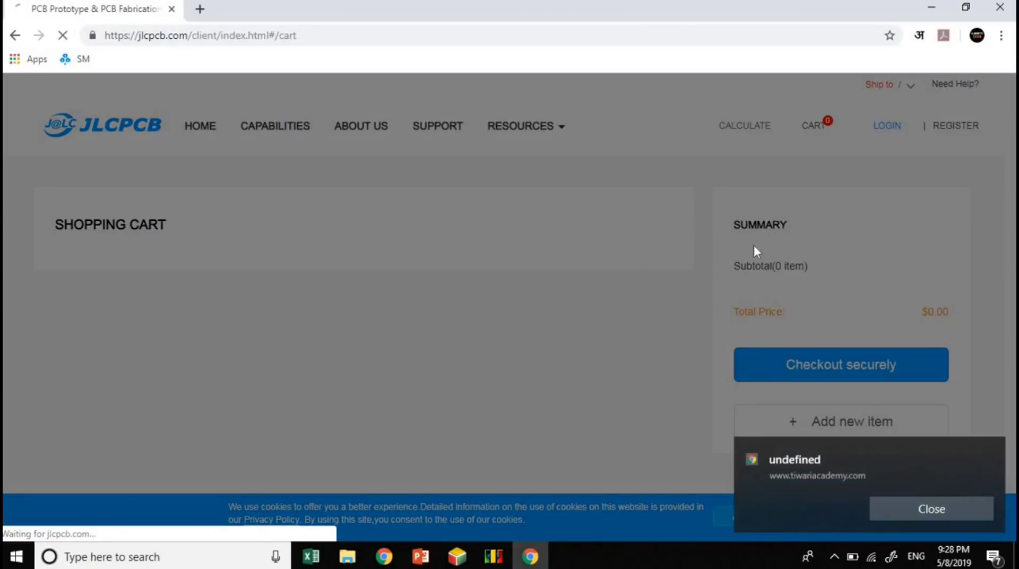
{"action": "left_click", "coordinate": [554, 135]}
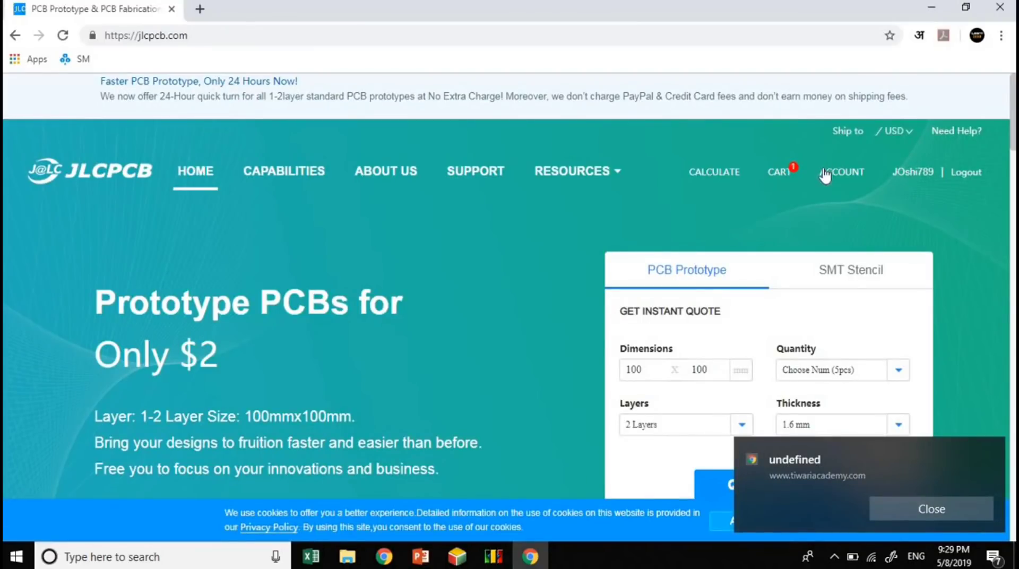
{"action": "left_click", "coordinate": [775, 173]}
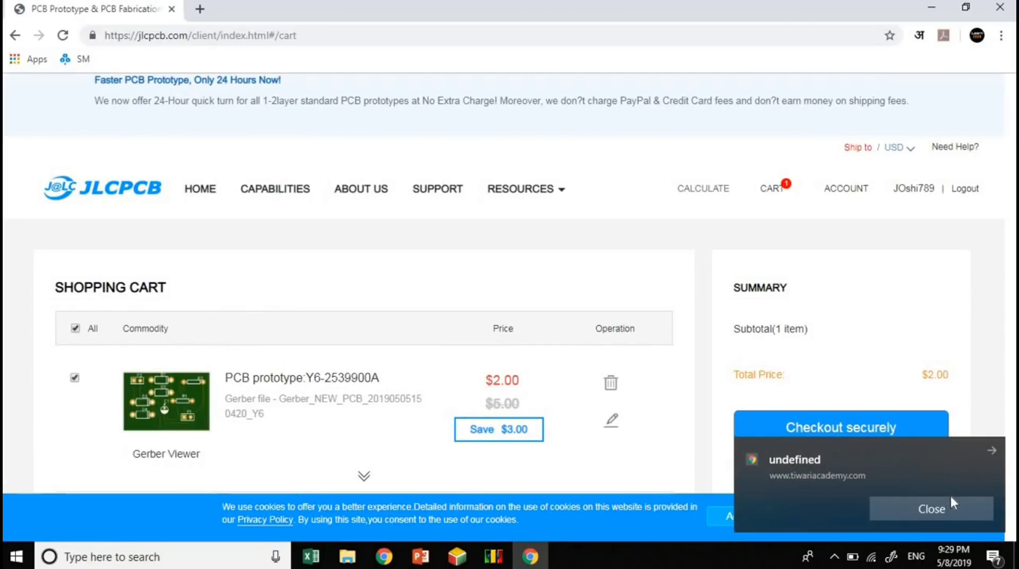
- Dismiss the tiwariacademy.com notification pop-ups covering the cart summary
{"action": "left_click", "coordinate": [949, 500]}
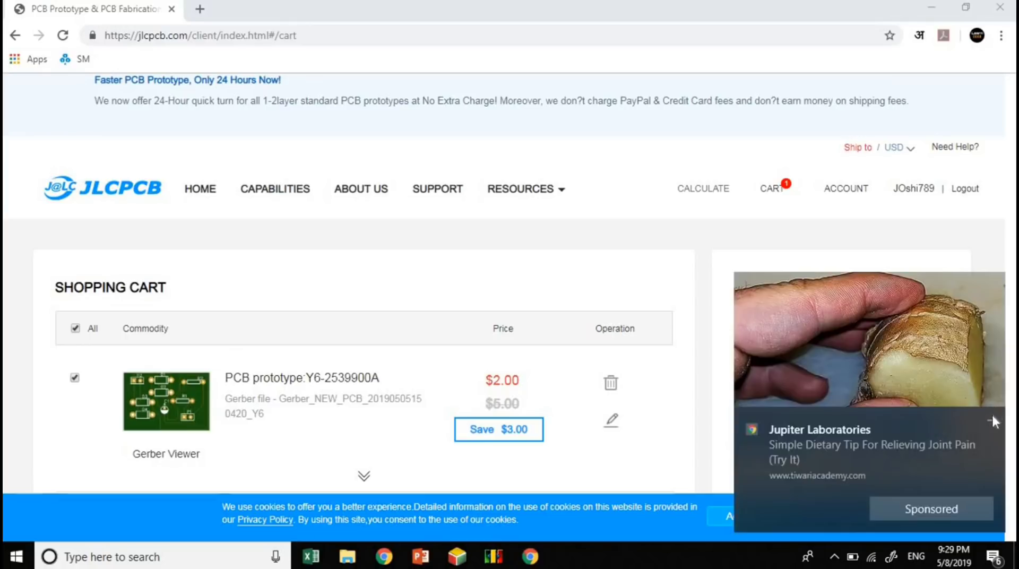
{"action": "left_click", "coordinate": [992, 415]}
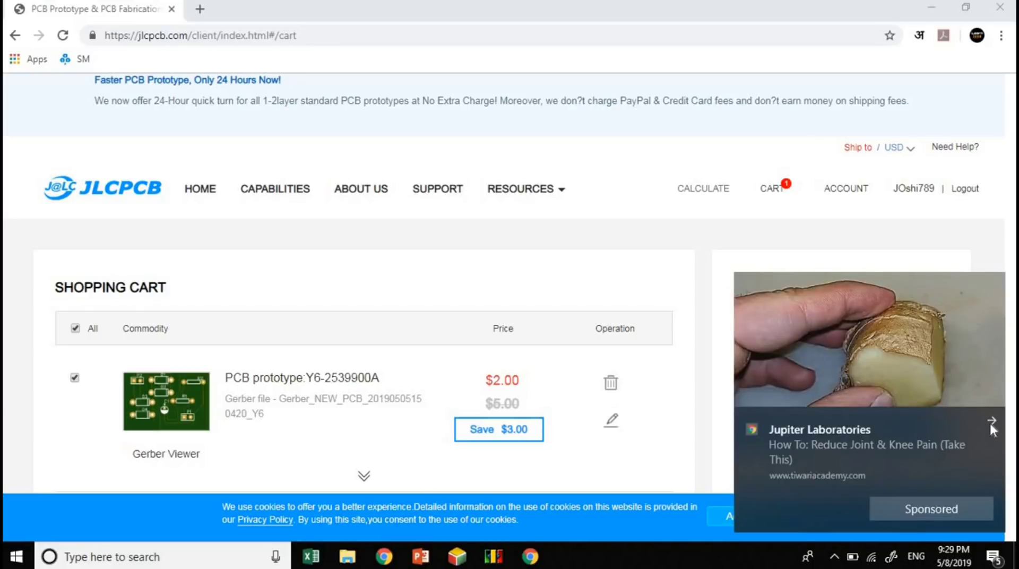
{"action": "left_click", "coordinate": [990, 422]}
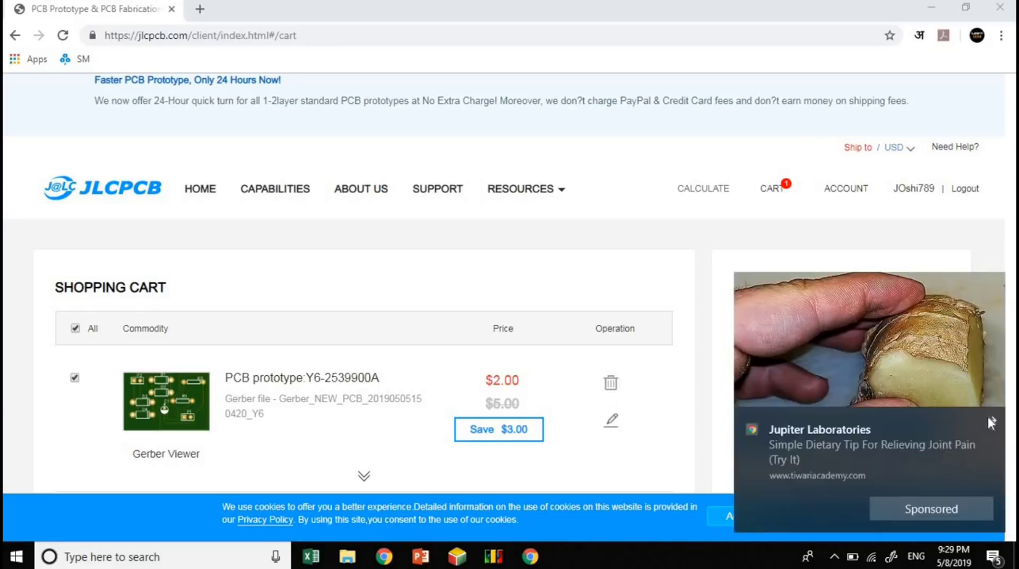
{"action": "left_click", "coordinate": [990, 421]}
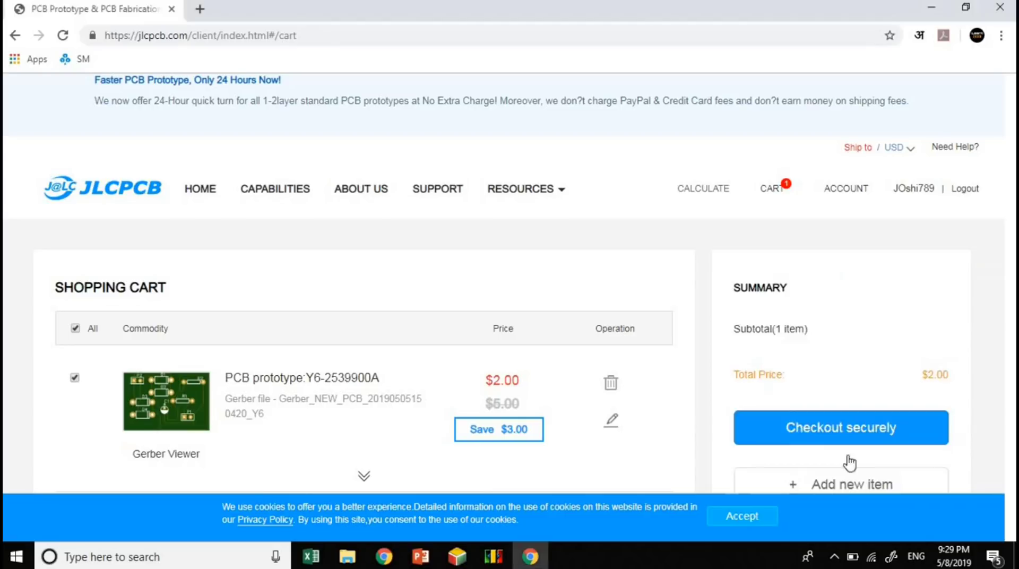
- Add a new item to the cart and upload aua.brd from the Desktop as its gerber file
{"action": "left_click", "coordinate": [862, 480]}
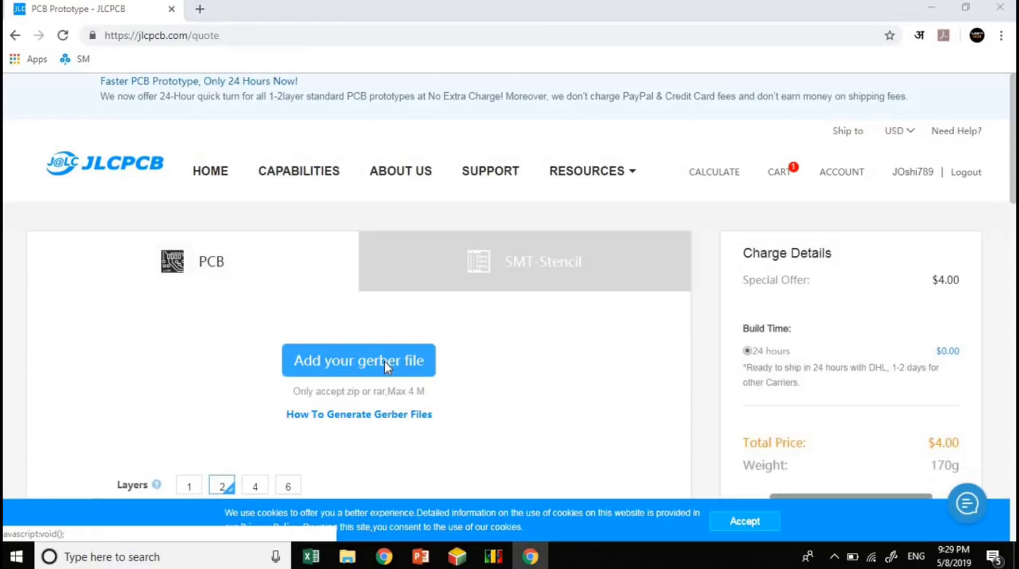
{"action": "left_click", "coordinate": [384, 361]}
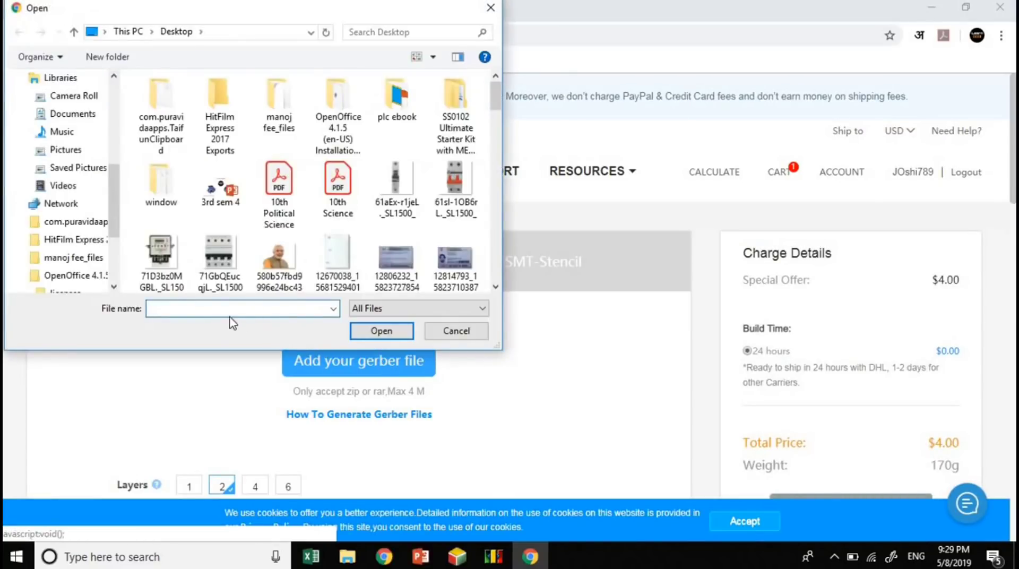
{"action": "left_click_drag", "start_coordinate": [118, 198], "coordinate": [115, 125]}
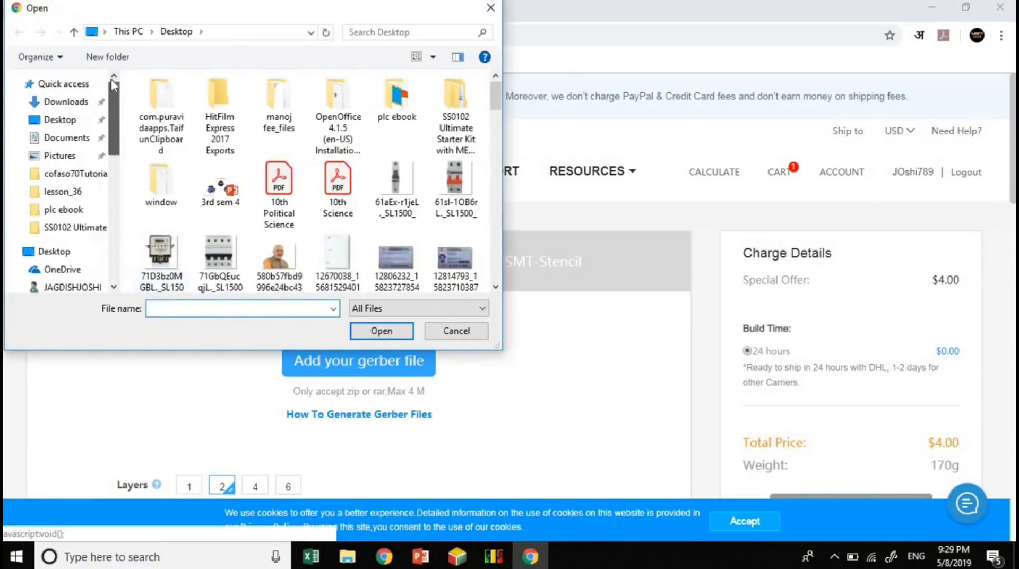
{"action": "left_click", "coordinate": [185, 308]}
{"action": "type", "text": "aua"}
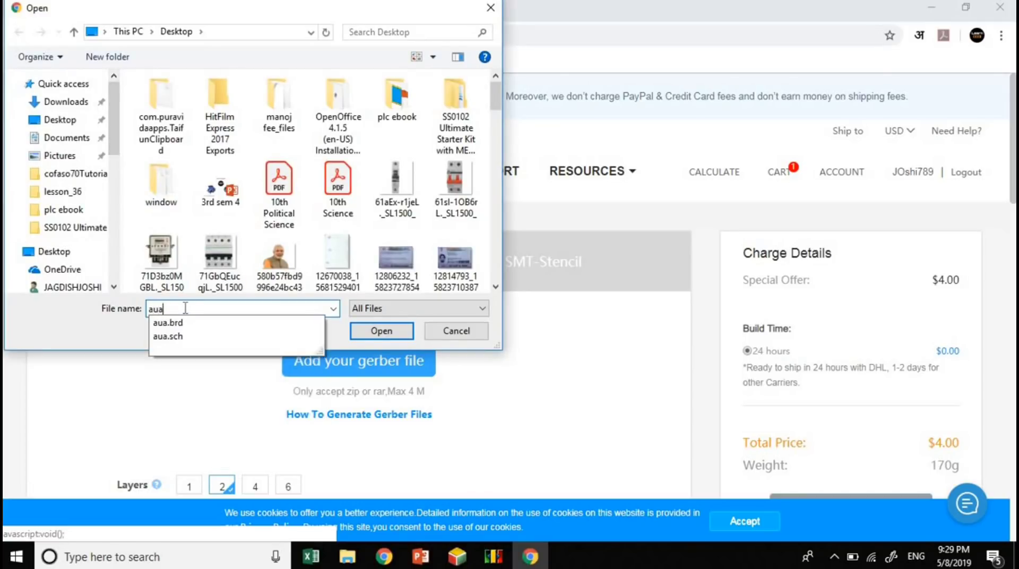
{"action": "left_click", "coordinate": [234, 324]}
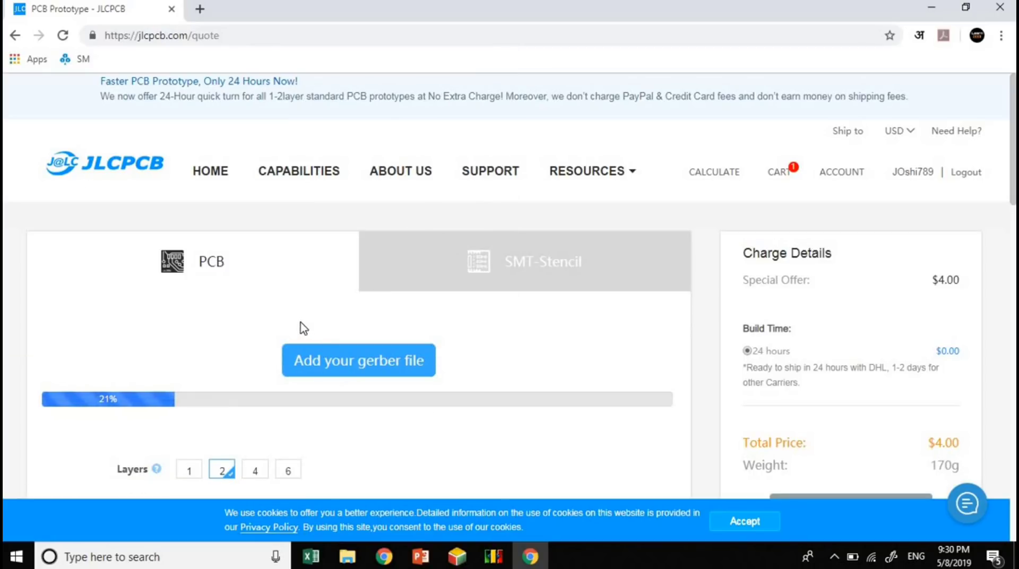
- Examine the PCB order options on the quote page, from layers and dimensions to the remark field, and the upload progress
{"action": "scroll", "coordinate": [626, 419], "scroll_direction": "down", "scroll_amount": 2}
{"action": "scroll", "coordinate": [626, 419], "scroll_direction": "down", "scroll_amount": 6}
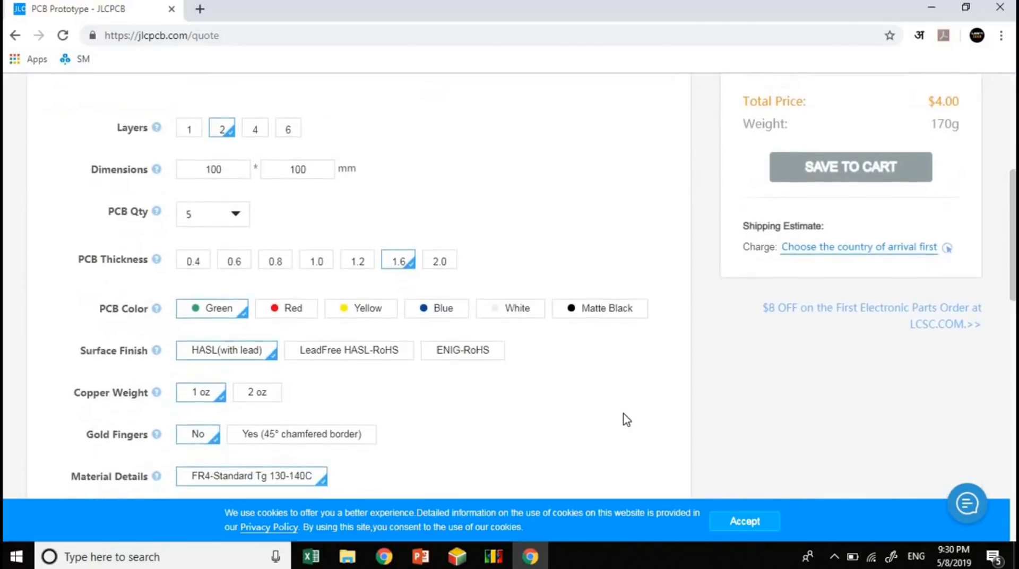
{"action": "scroll", "coordinate": [626, 419], "scroll_direction": "down", "scroll_amount": 6}
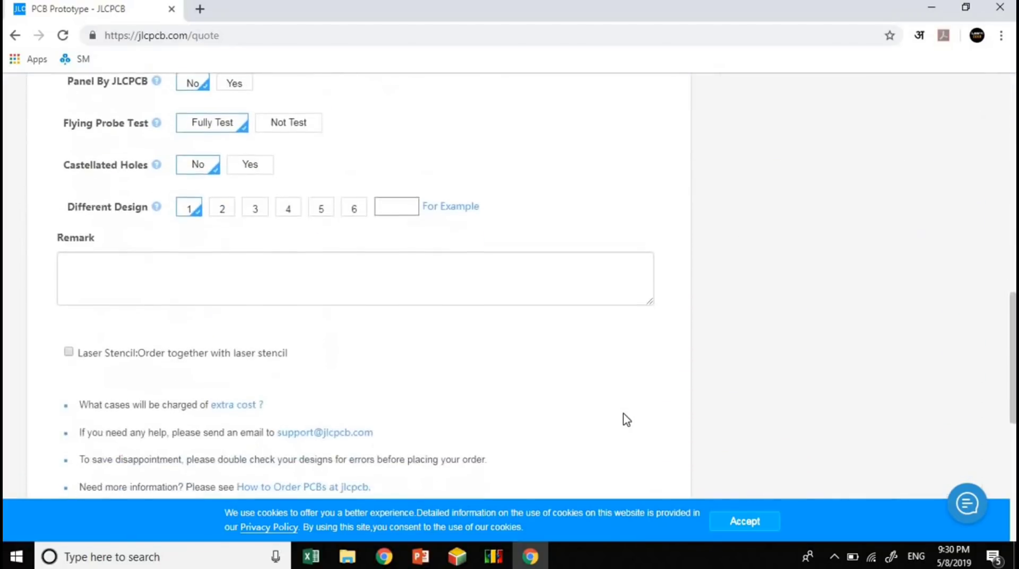
{"action": "scroll", "coordinate": [626, 420], "scroll_direction": "up", "scroll_amount": 13}
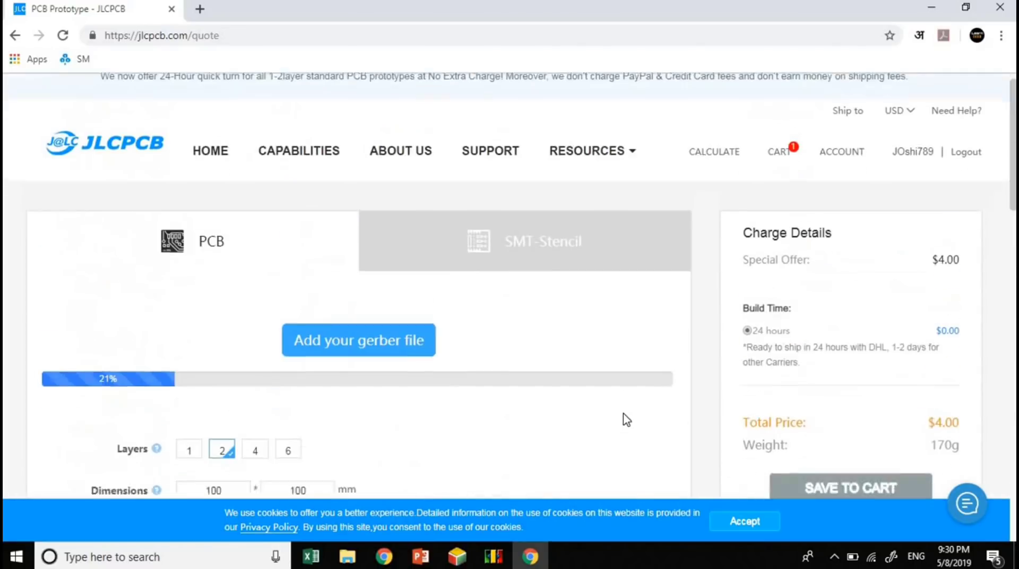
{"action": "scroll", "coordinate": [626, 419], "scroll_direction": "down", "scroll_amount": 1}
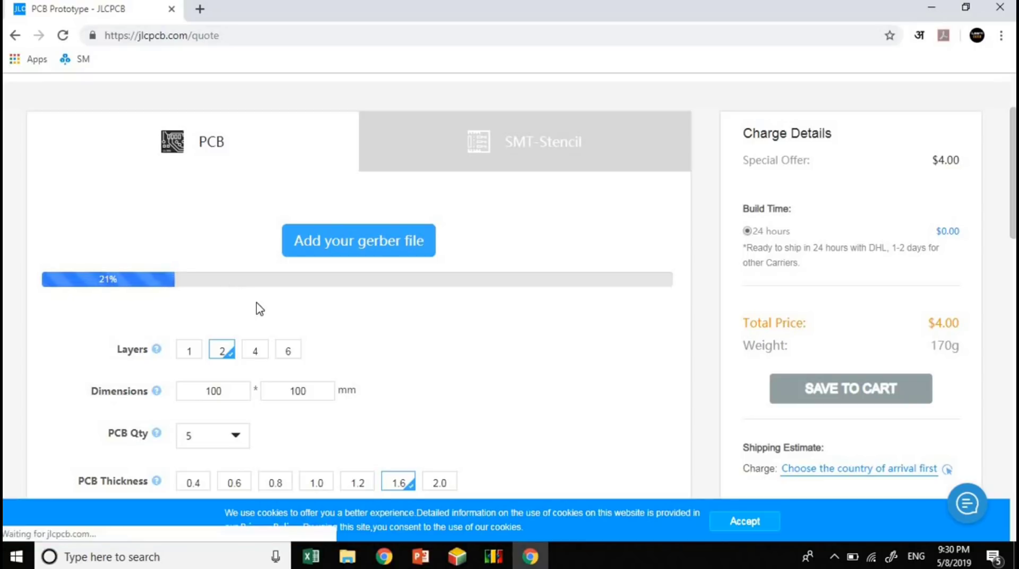
{"action": "scroll", "coordinate": [259, 309], "scroll_direction": "up", "scroll_amount": 3}
{"action": "scroll", "coordinate": [259, 309], "scroll_direction": "up", "scroll_amount": 1}
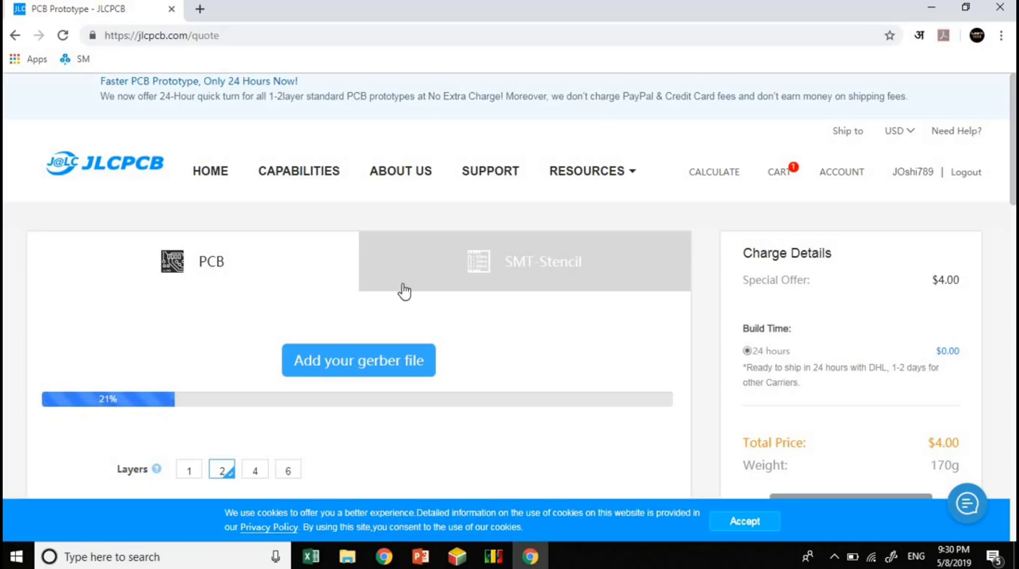
- Minimize the browser and launch EAGLE from the desktop
{"action": "left_click", "coordinate": [926, 10]}
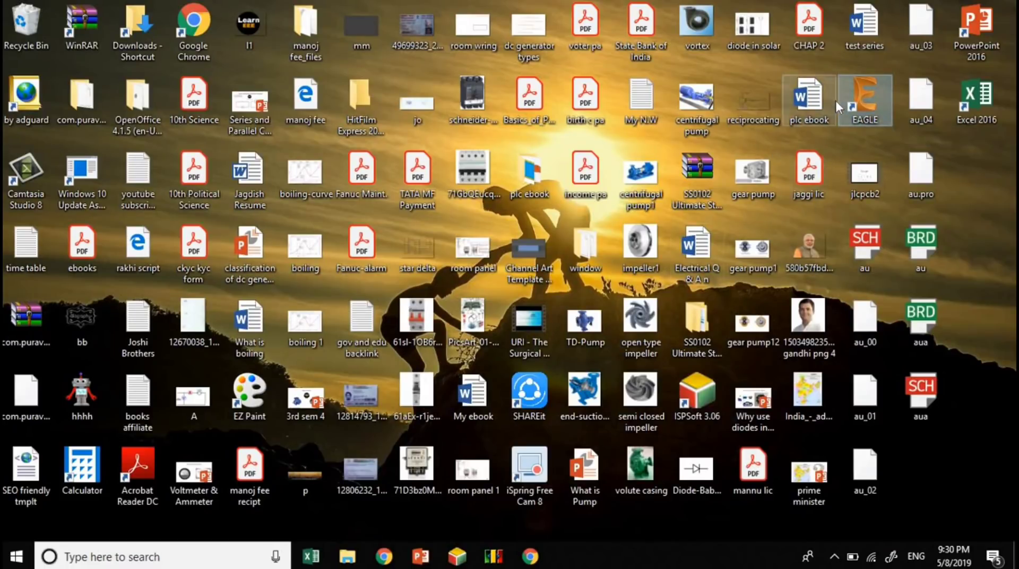
{"action": "double_click", "coordinate": [876, 98]}
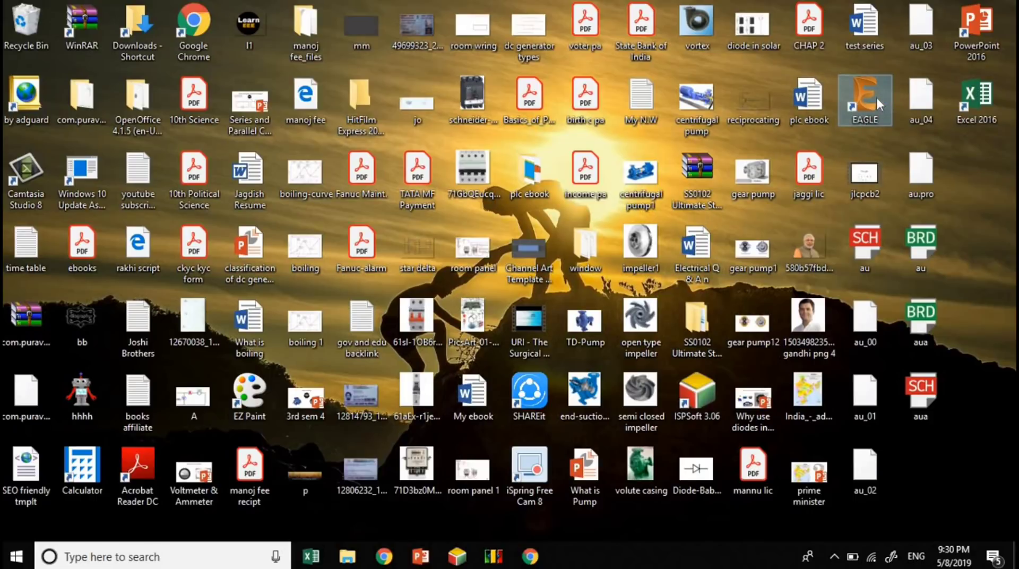